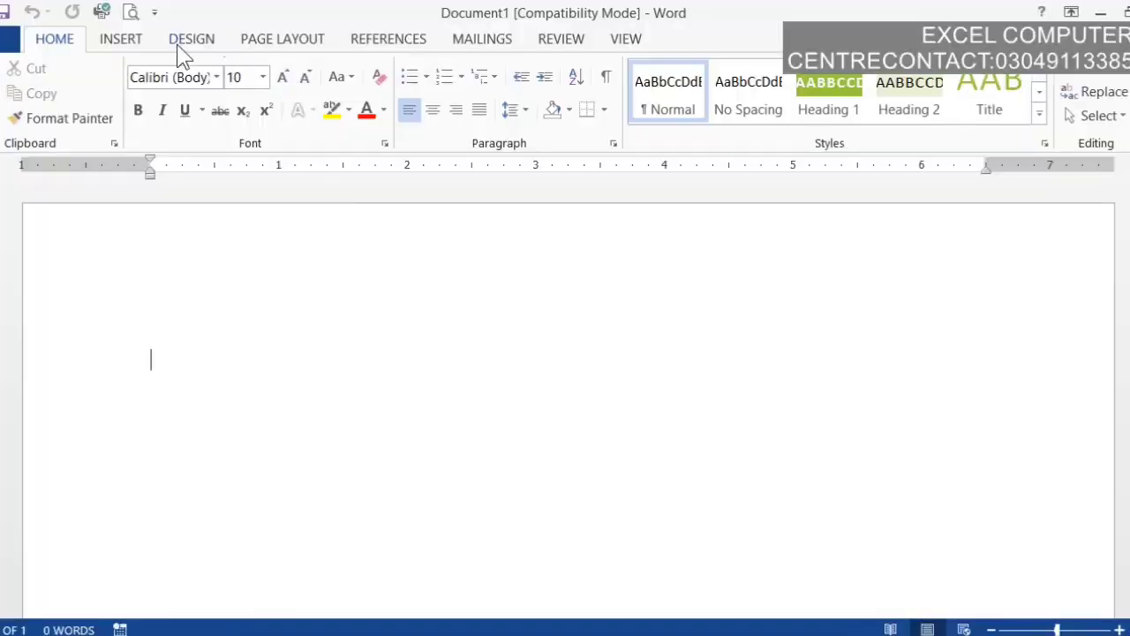
- Open the Insert Chart dialog from the Insert tab
left_click(128, 43)
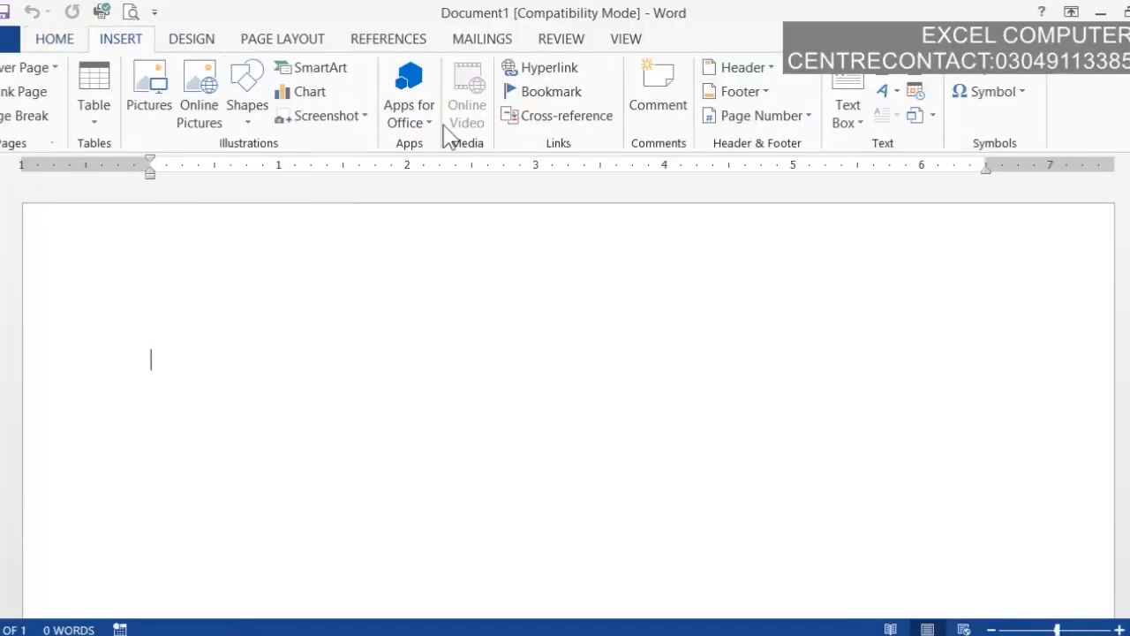
left_click(310, 92)
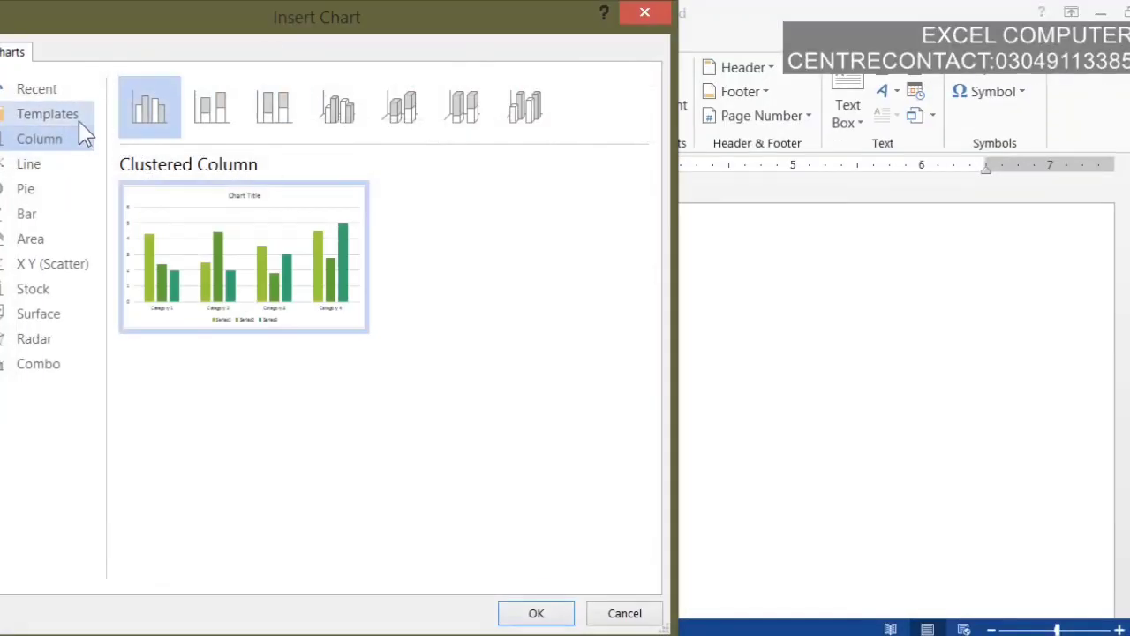
left_click(649, 12)
left_click(310, 92)
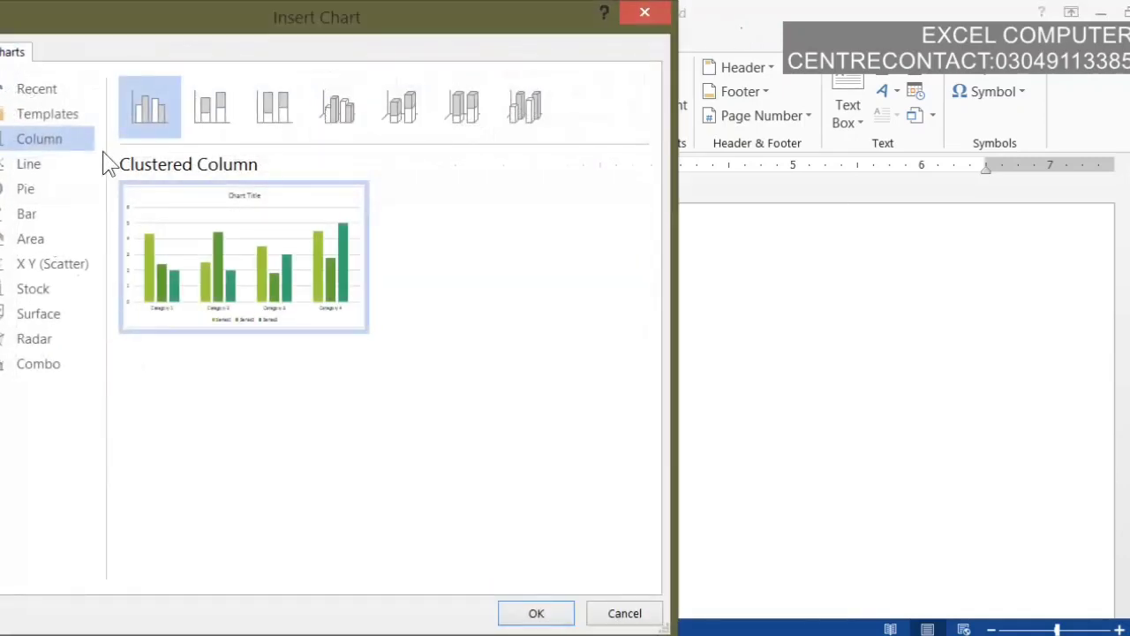
- Preview the line, pie, bar, area, scatter, stock, surface and combo types, then insert a Radar chart
left_click(65, 166)
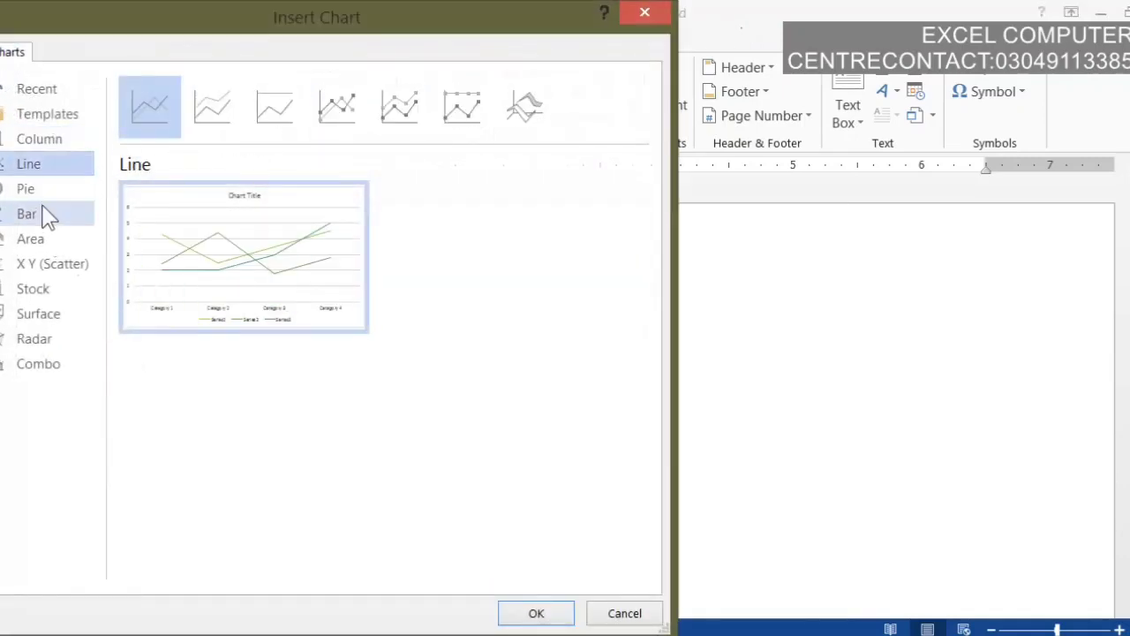
left_click(38, 190)
left_click(40, 219)
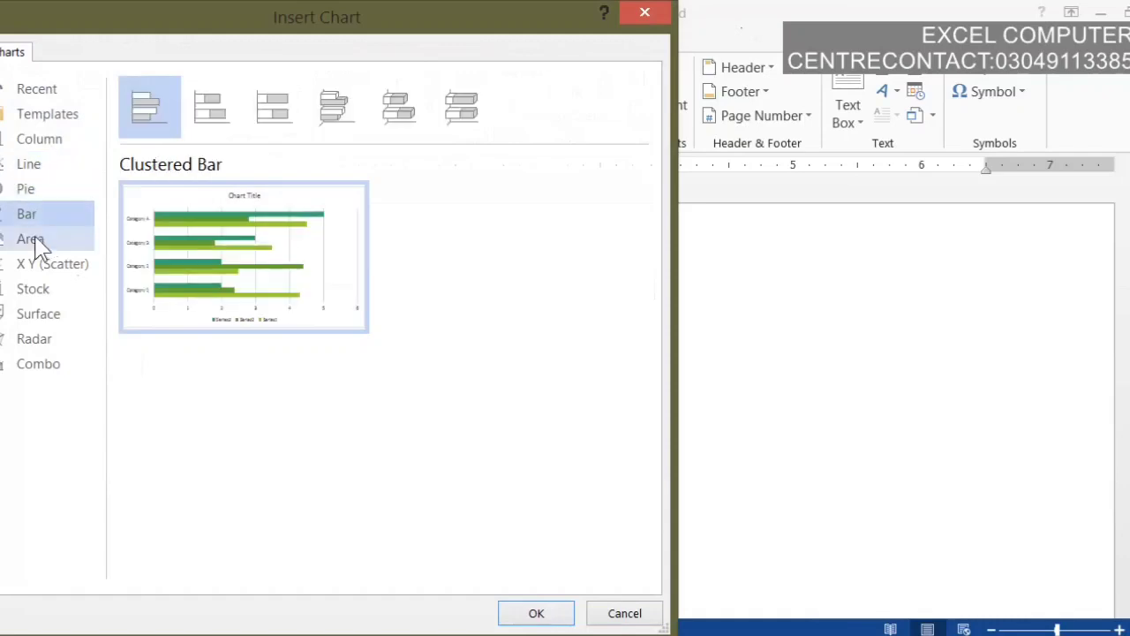
left_click(37, 242)
left_click(44, 270)
left_click(41, 290)
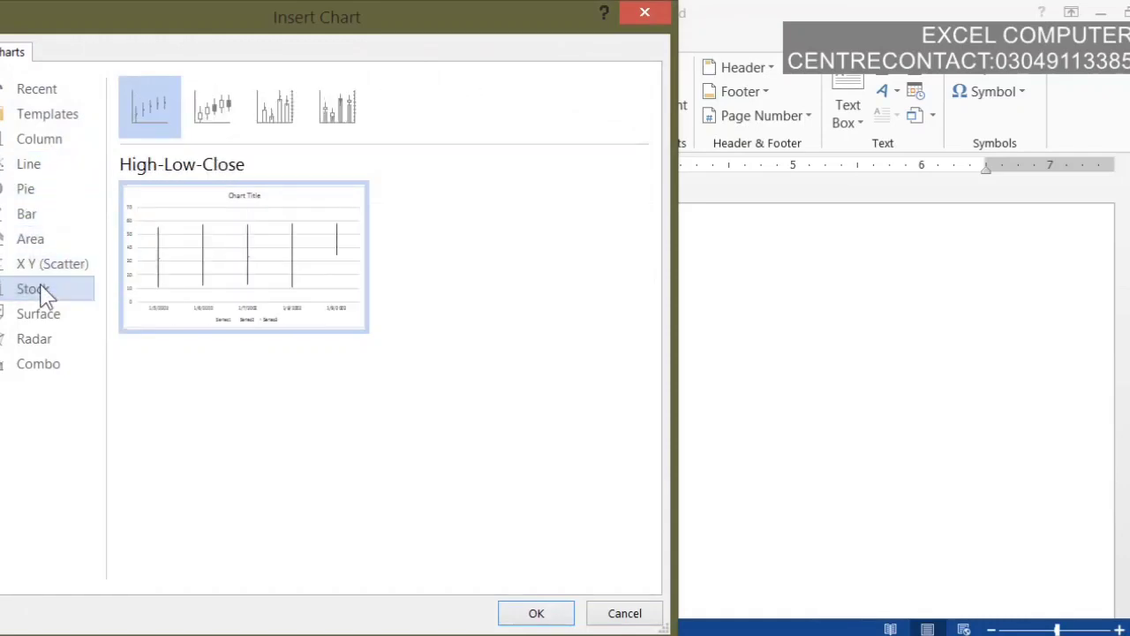
left_click(38, 319)
left_click(38, 343)
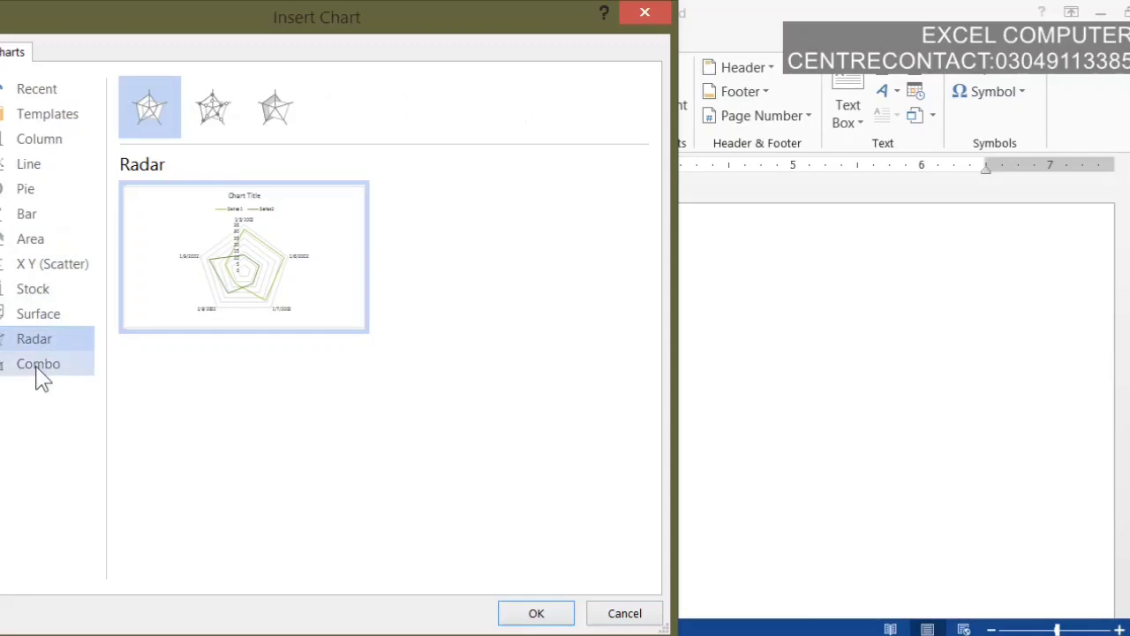
left_click(38, 366)
left_click(35, 221)
left_click(33, 339)
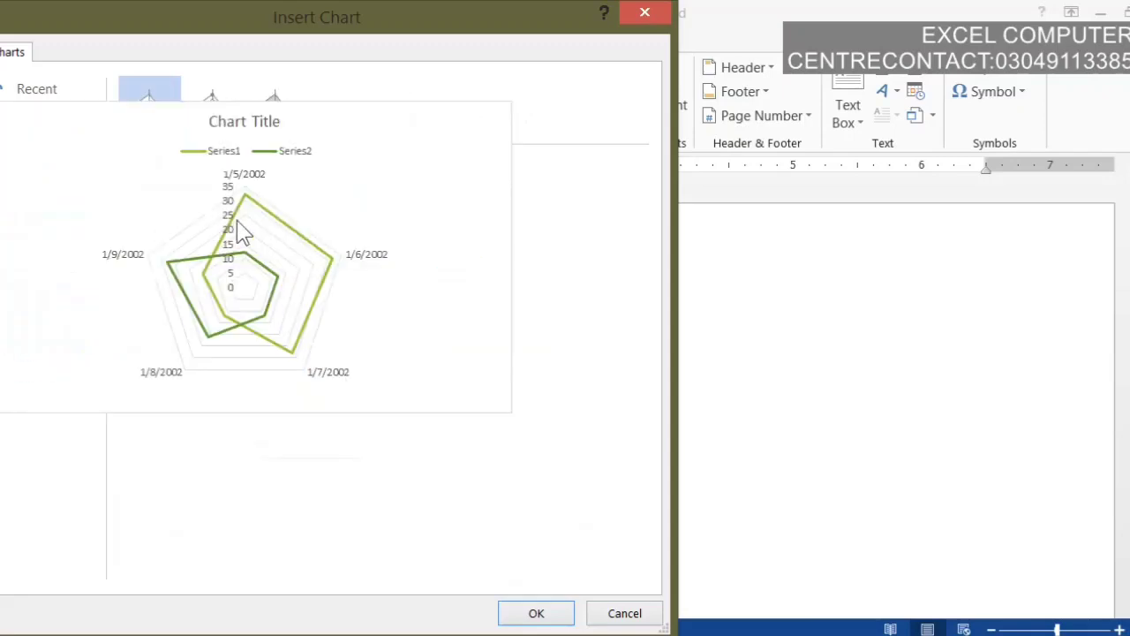
left_click(538, 614)
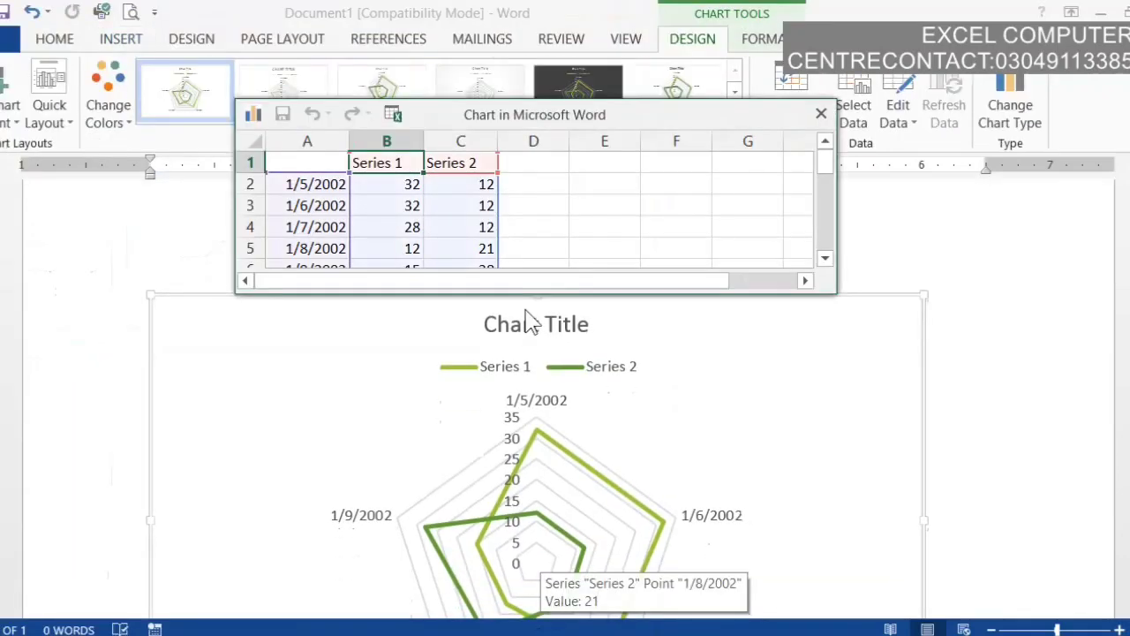
- Insert a new empty column A before the dates in the chart data sheet
left_click_drag(544, 122, 588, 75)
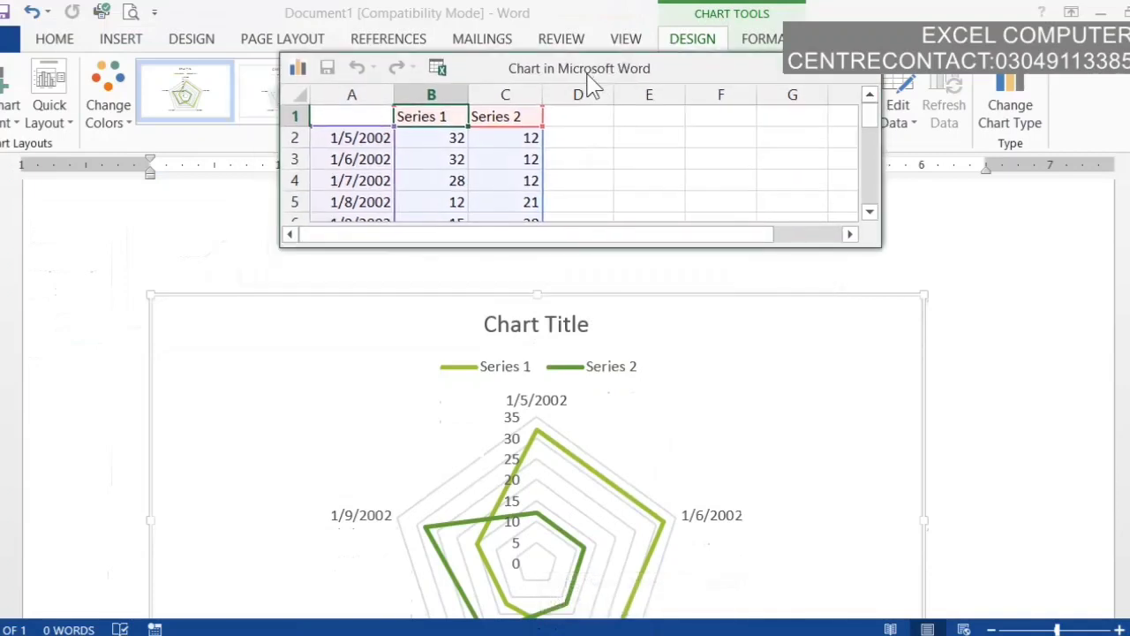
left_click(351, 139)
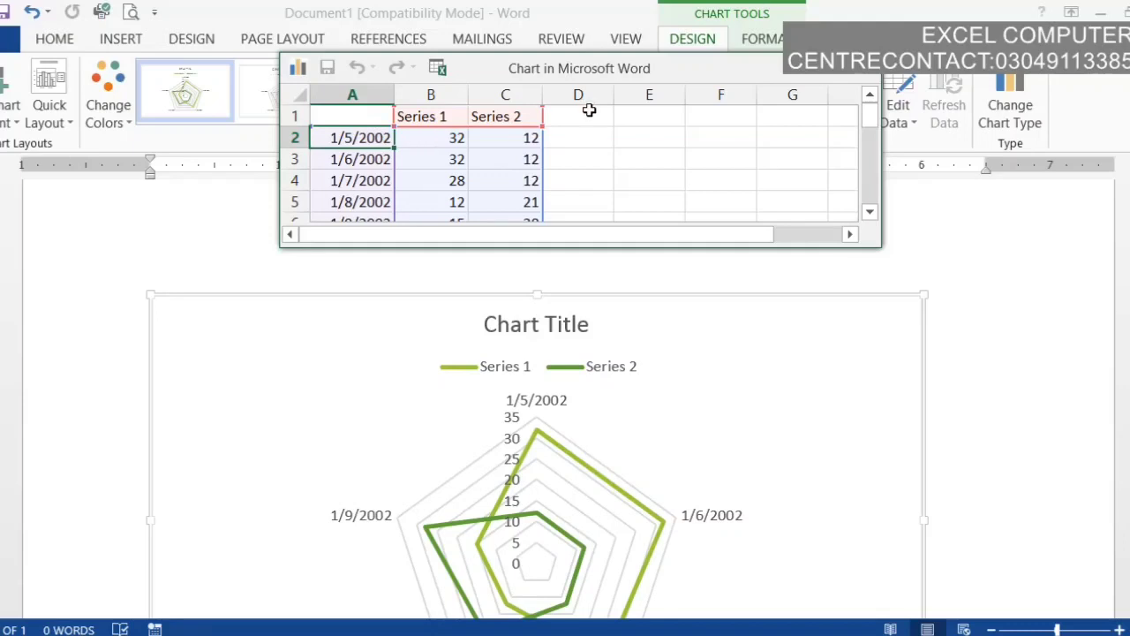
left_click(336, 92)
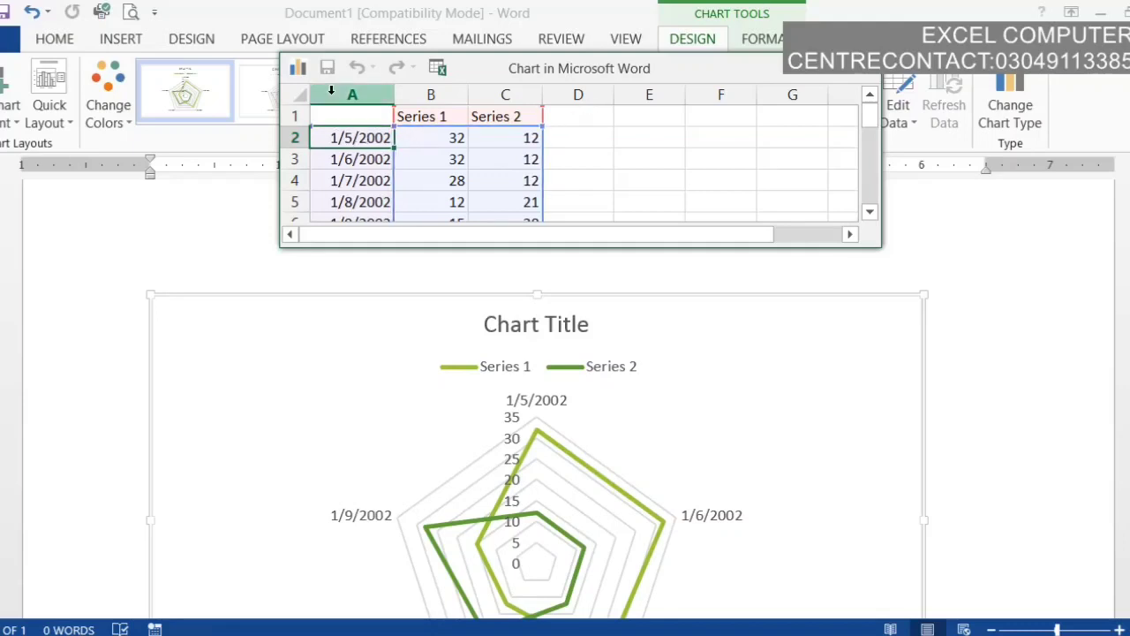
right_click(331, 89)
left_click(382, 250)
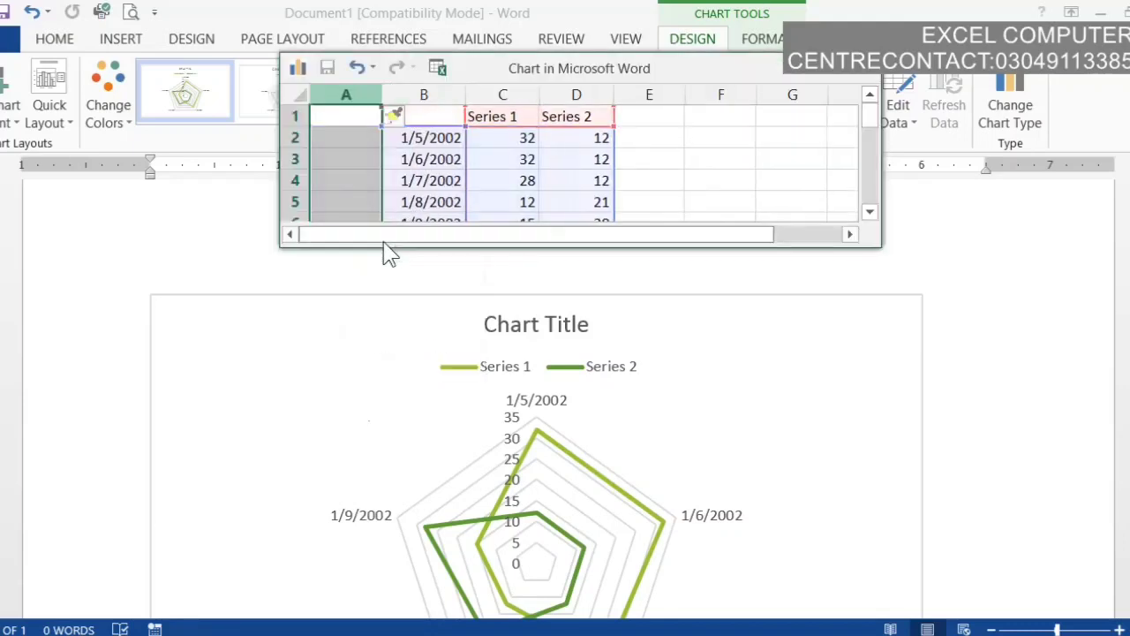
- Head column A 'NAME' and column B 'DATE'
left_click(332, 118)
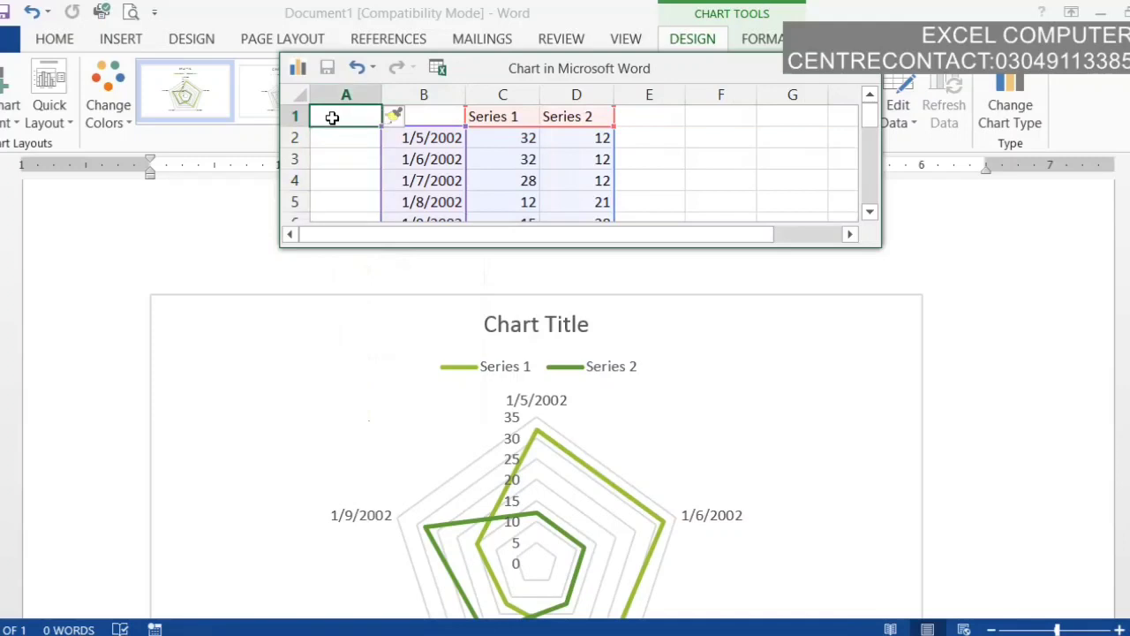
type("NAME")
key("Tab")
type("D")
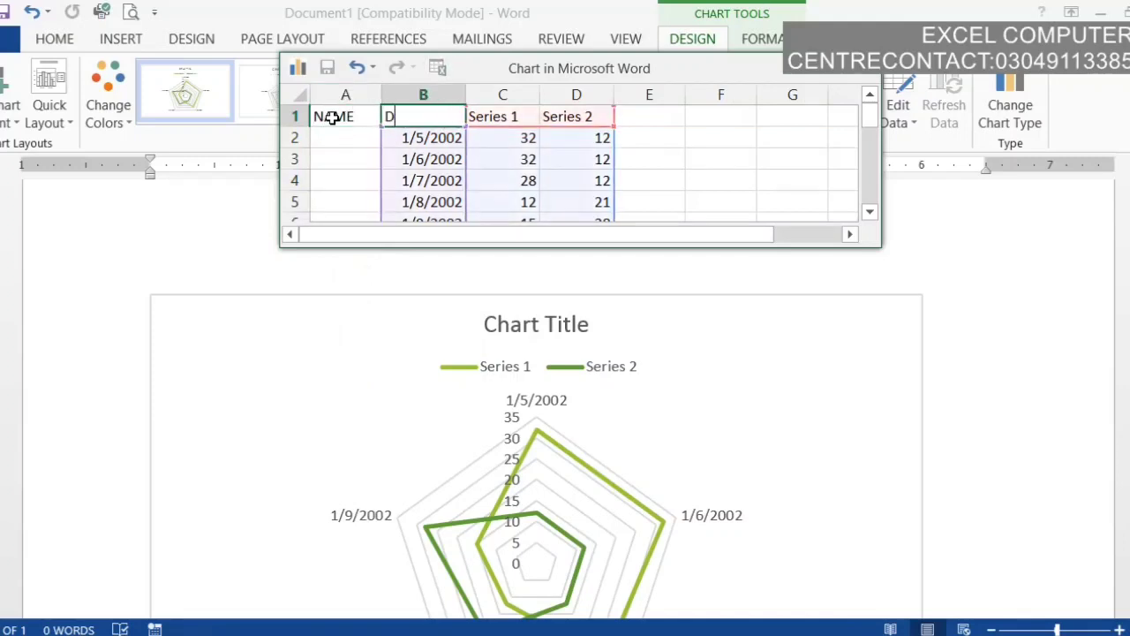
type("ATE")
key("Return")
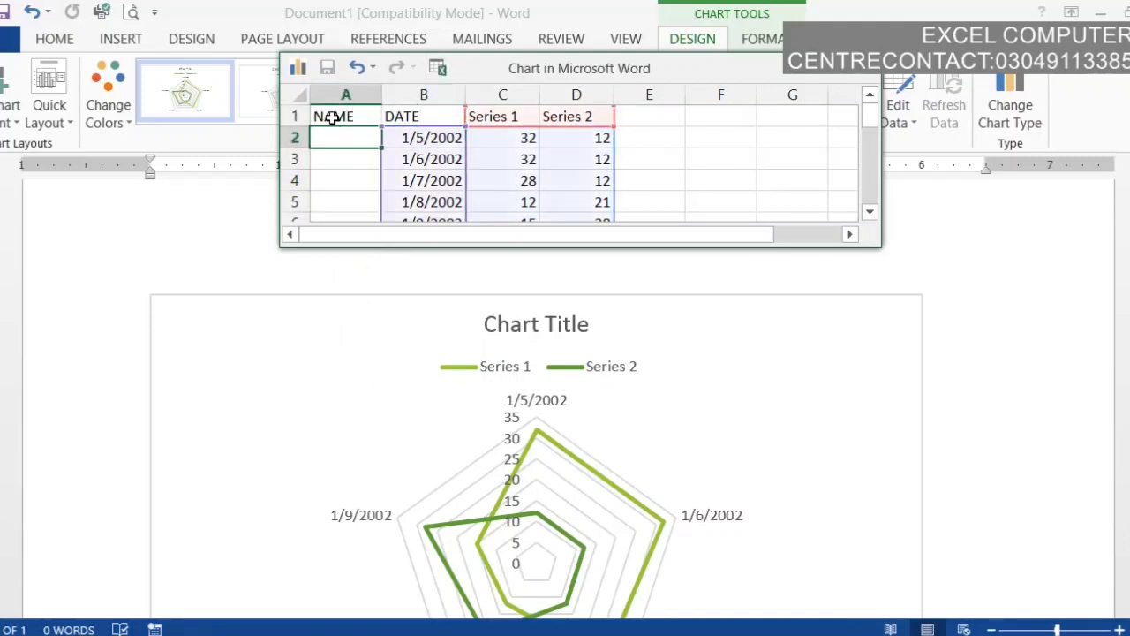
- Enter five names in cells A2 through A6
type("SHAH")
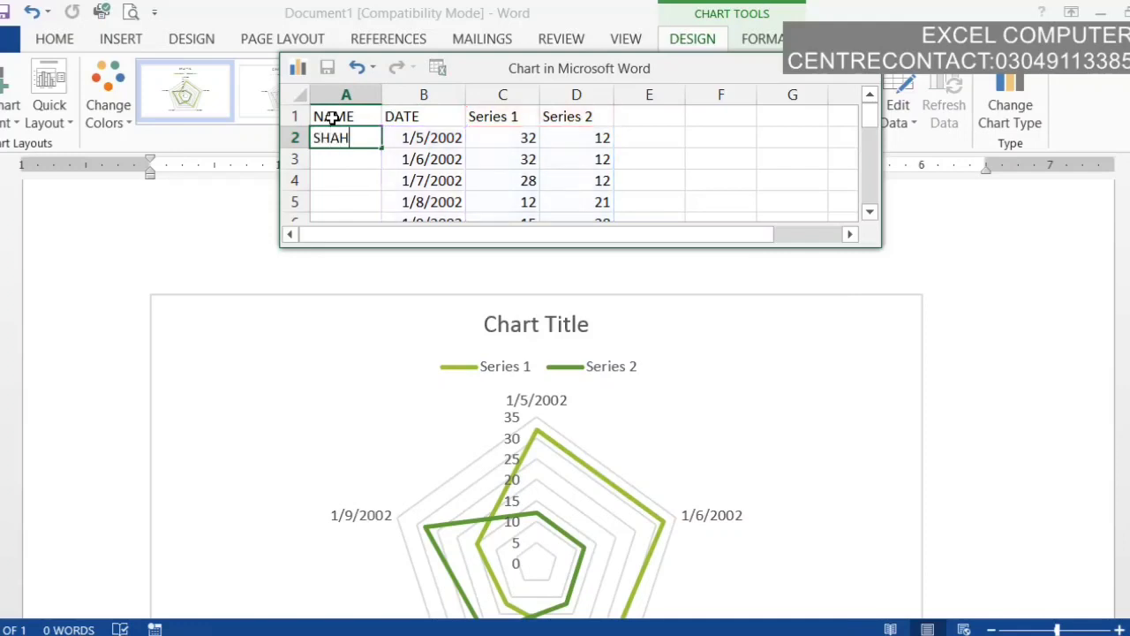
key("Return")
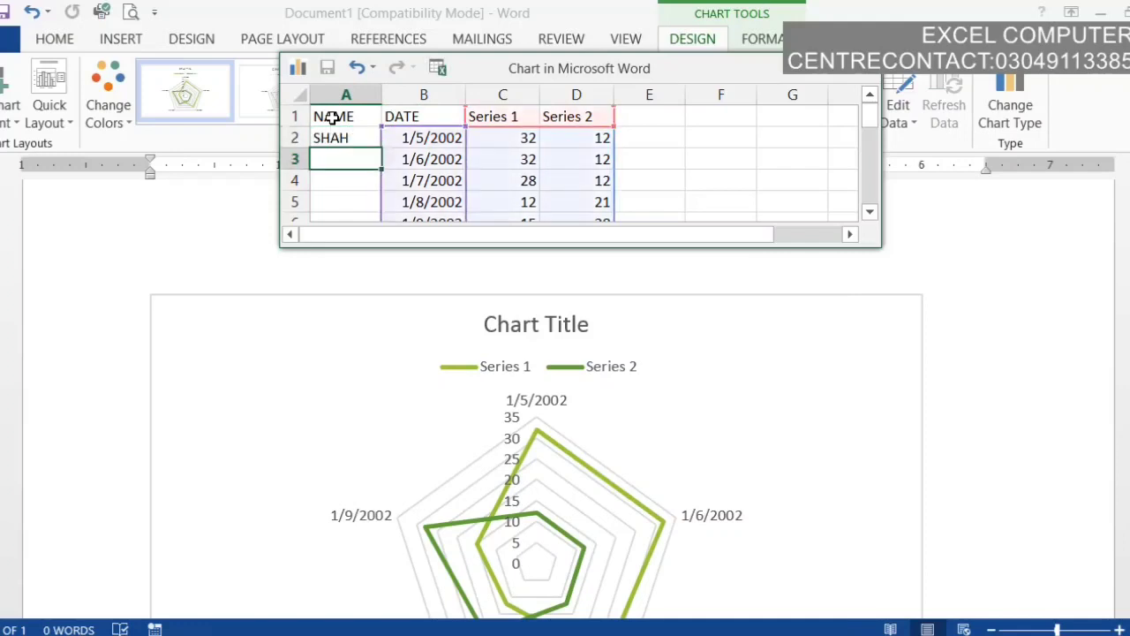
type("JAN")
key("Return")
type("WALI")
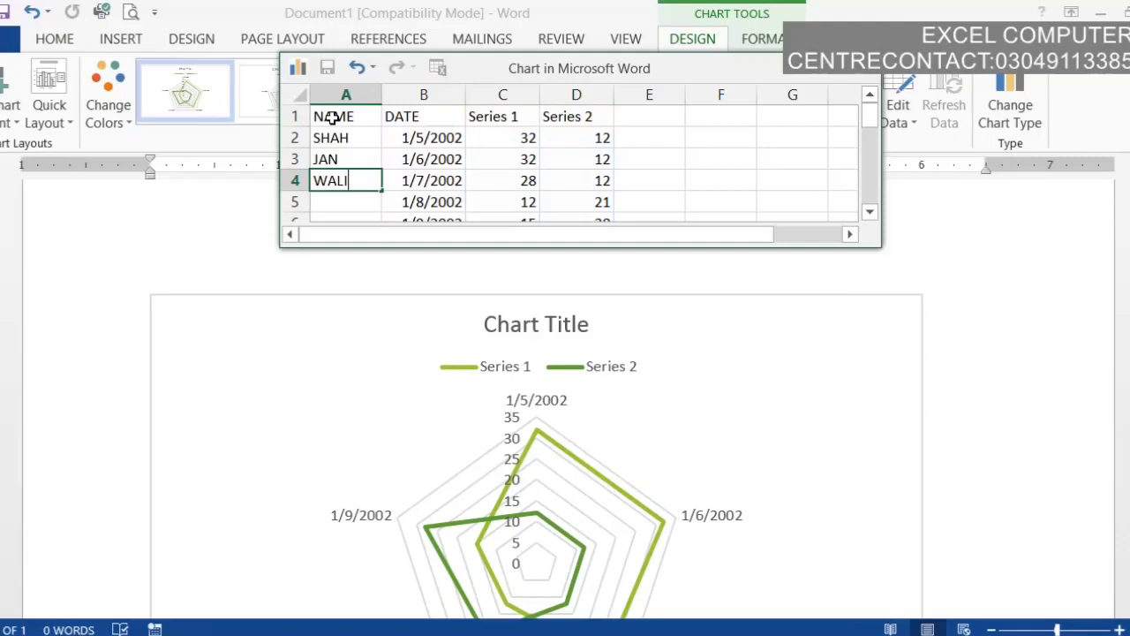
key("Return")
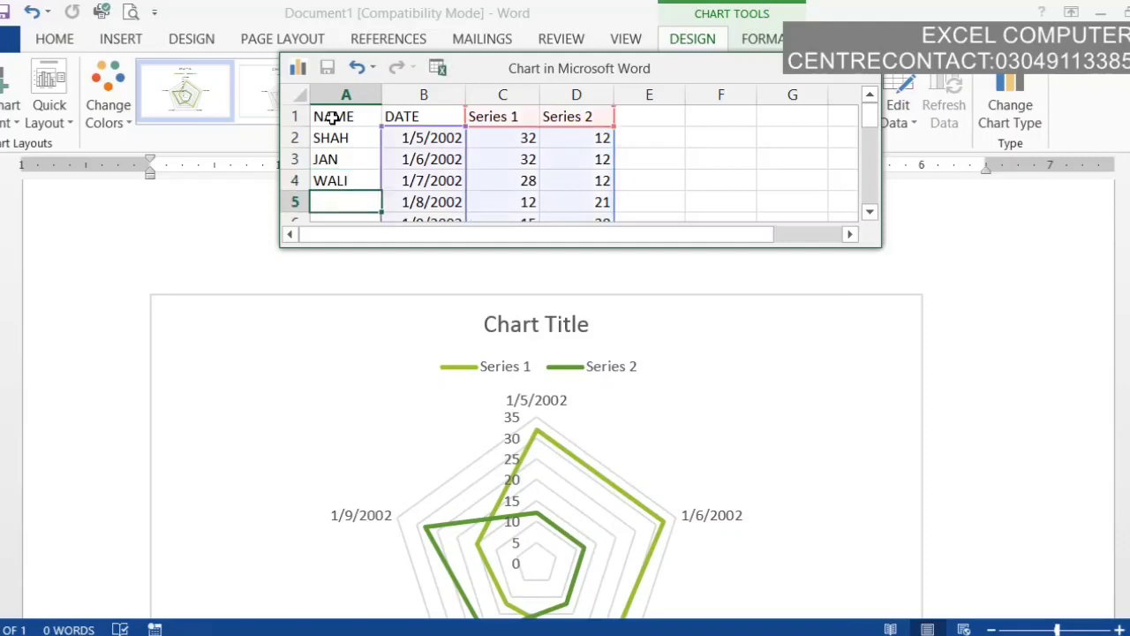
type("IKRAM")
key("Return")
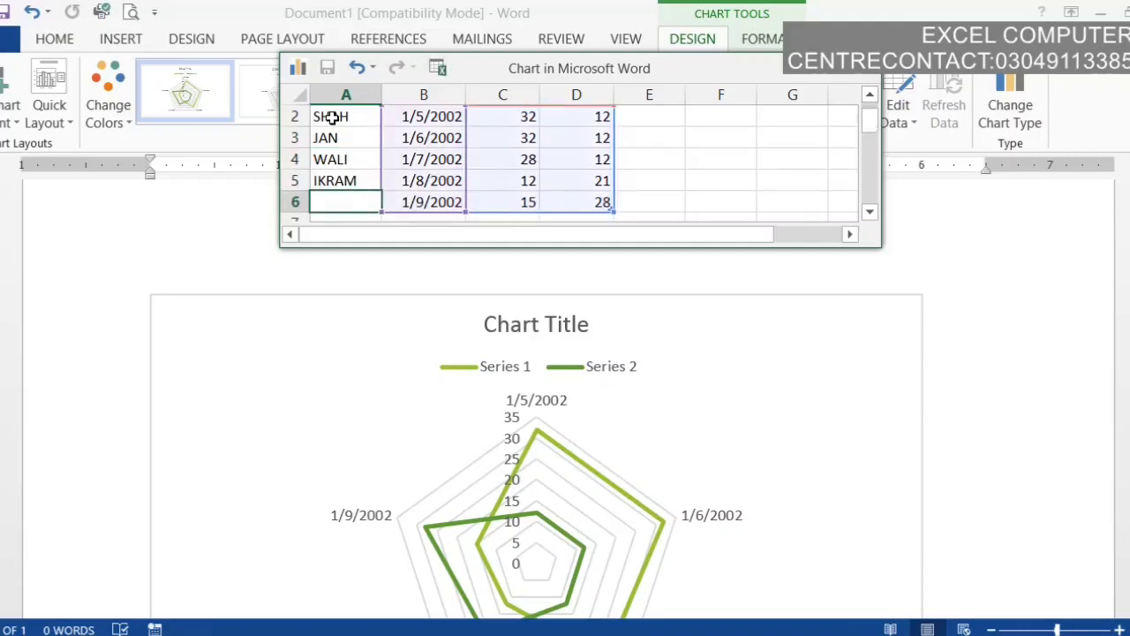
type("BILAL")
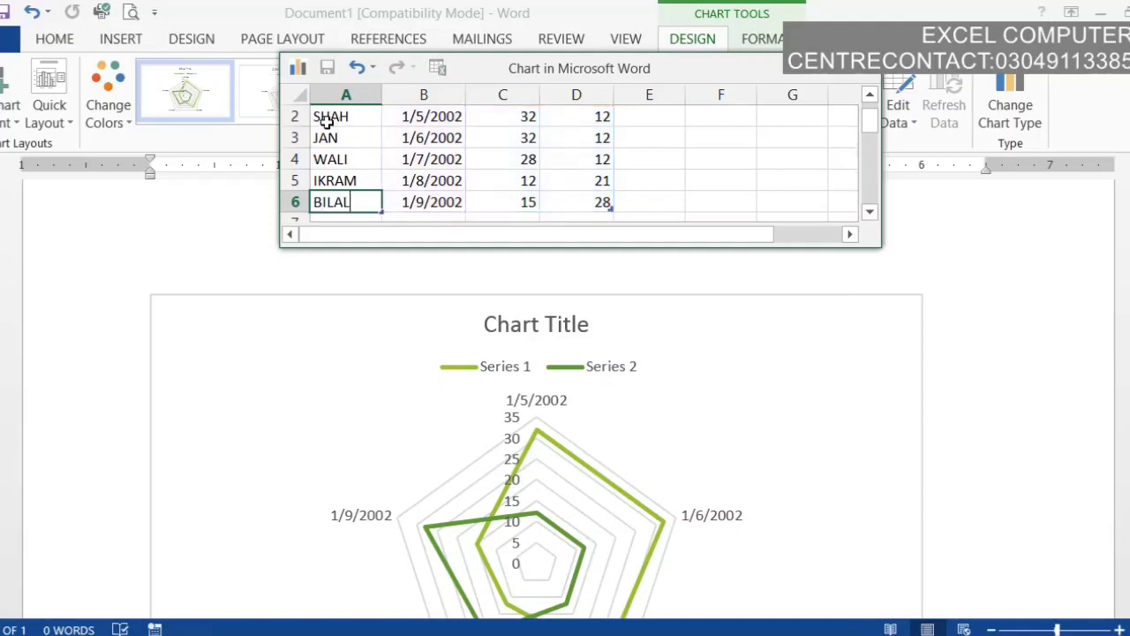
key("Return")
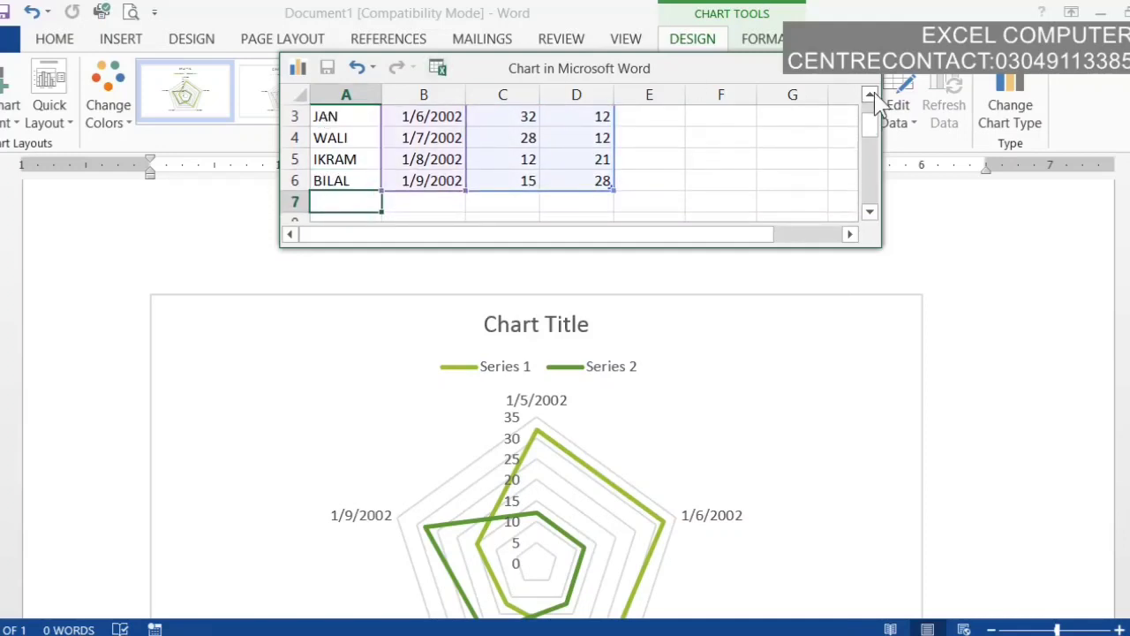
- Select the data range A1:D5
left_click(432, 145)
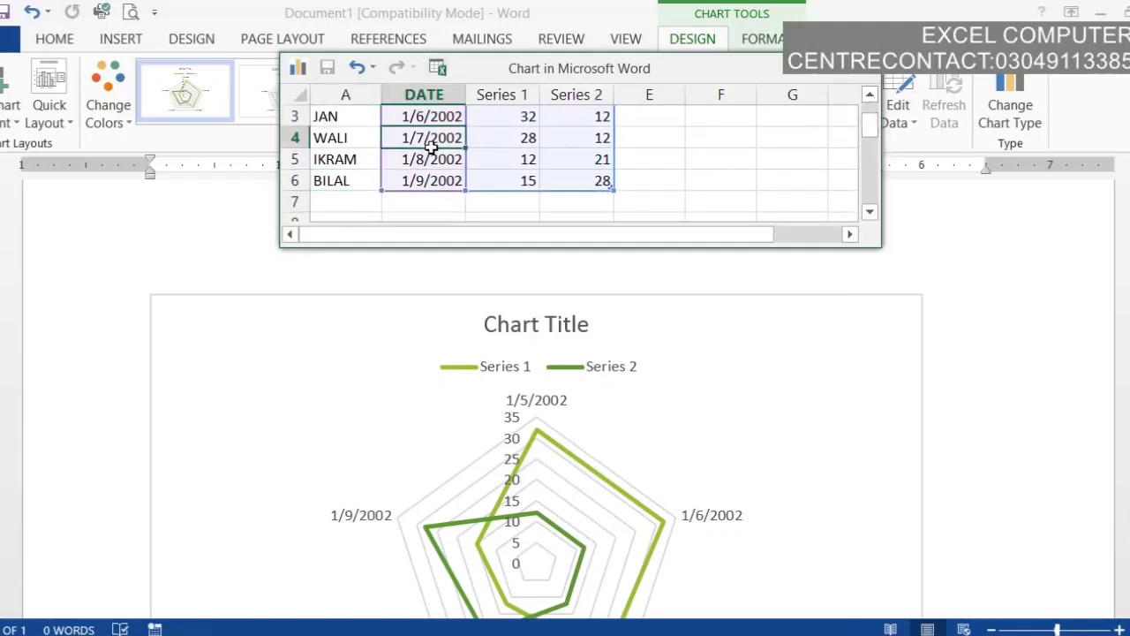
left_click_drag(864, 121, 862, 111)
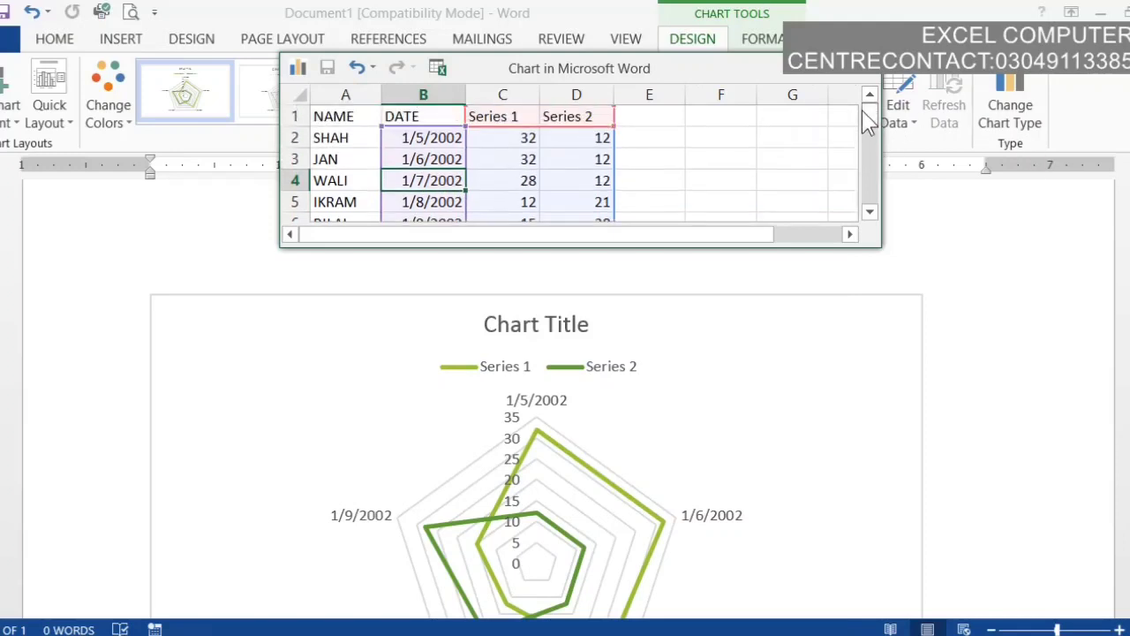
left_click_drag(332, 117, 585, 213)
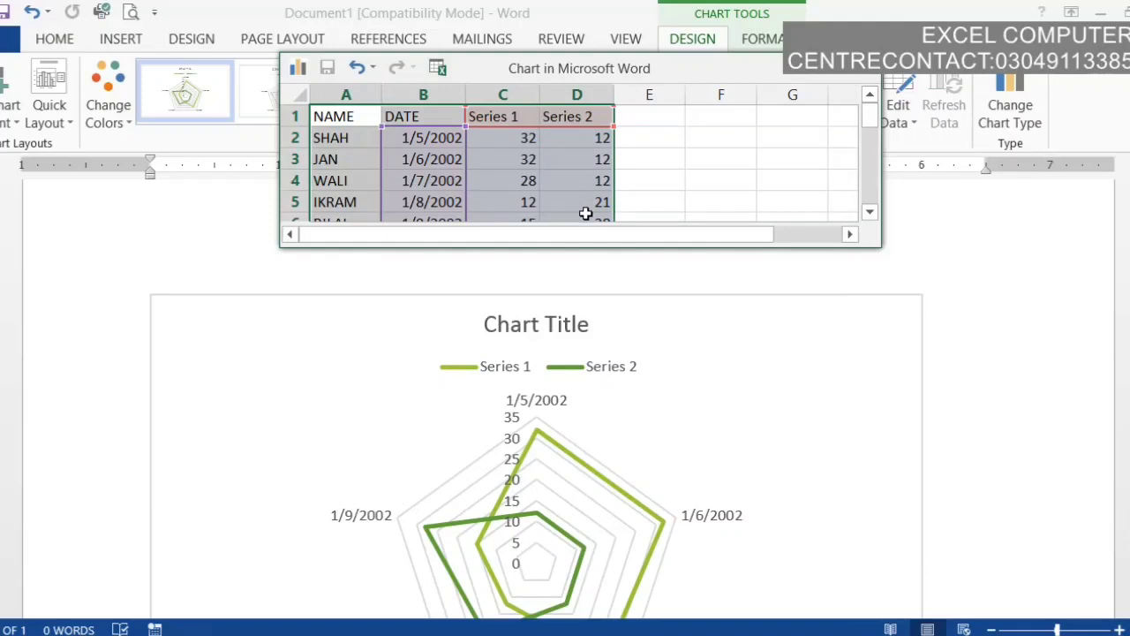
- Close the chart data window and scroll over the radar chart
left_click(545, 469)
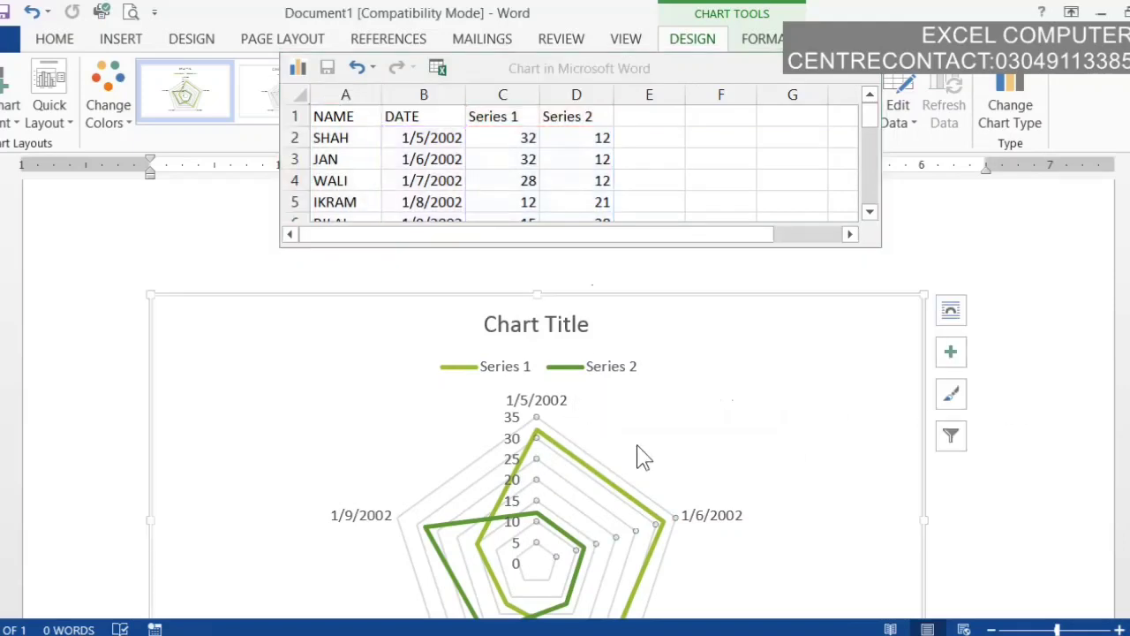
left_click(867, 71)
scroll(537, 397, "down", 3)
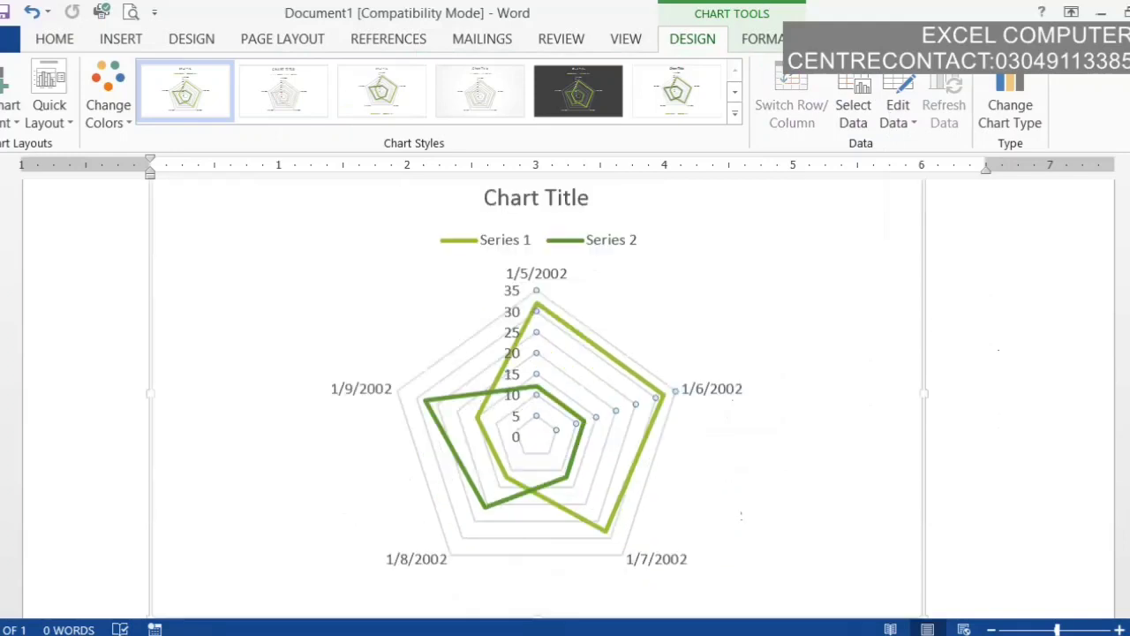
scroll(537, 397, "down", 6)
scroll(537, 398, "up", 3)
scroll(537, 398, "up", 3)
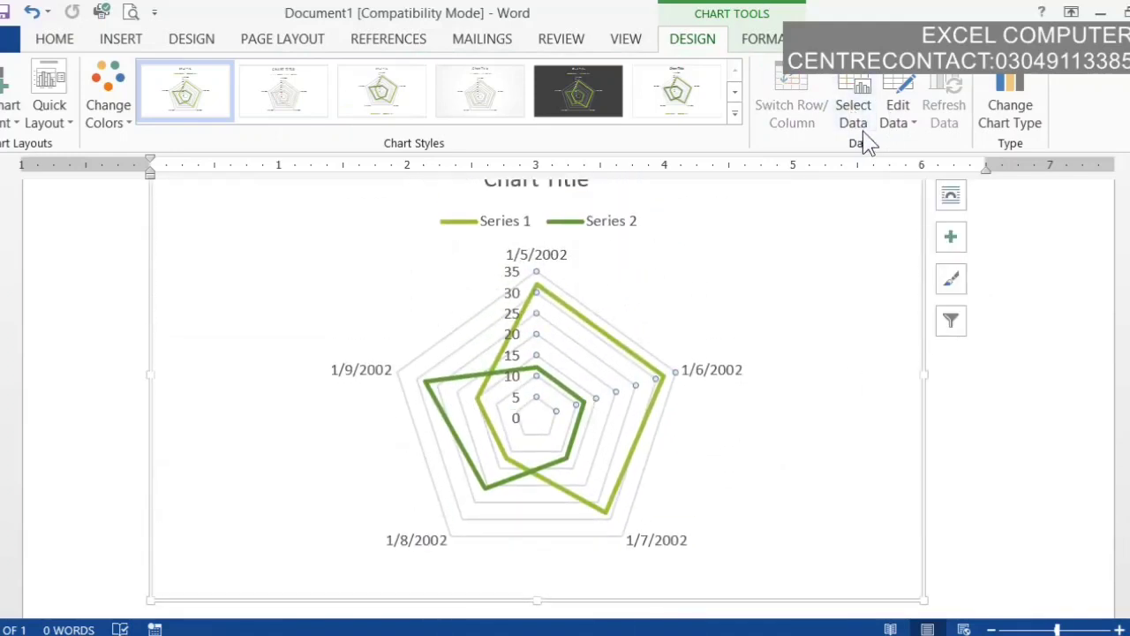
- Reopen the chart data, select A1:D6, and close the data sheet
left_click(895, 119)
left_click(902, 147)
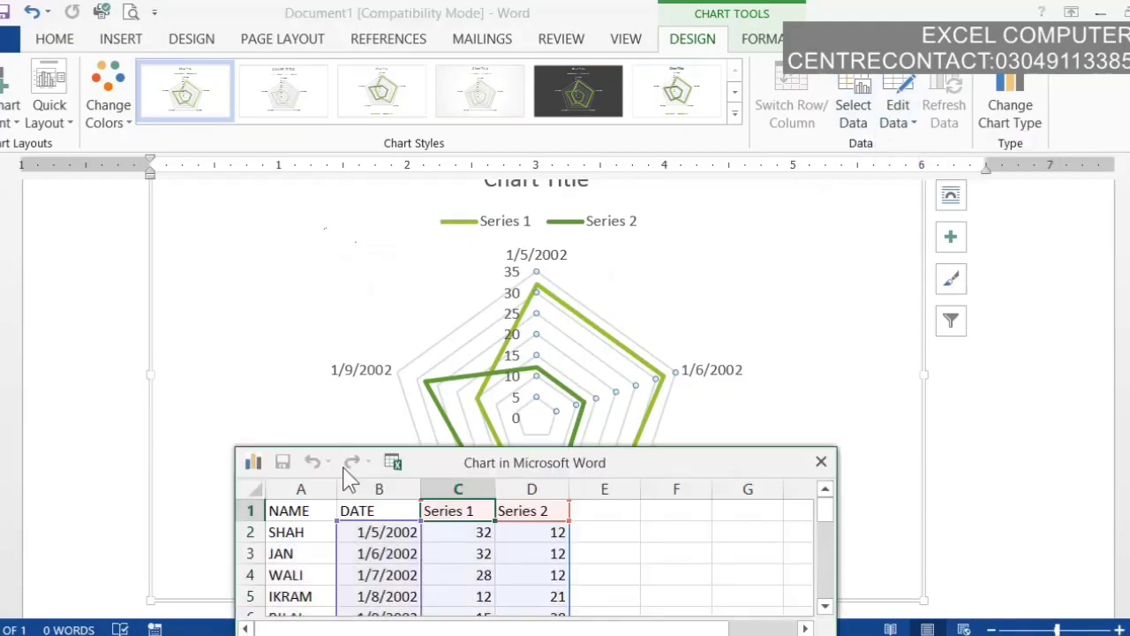
left_click(298, 510)
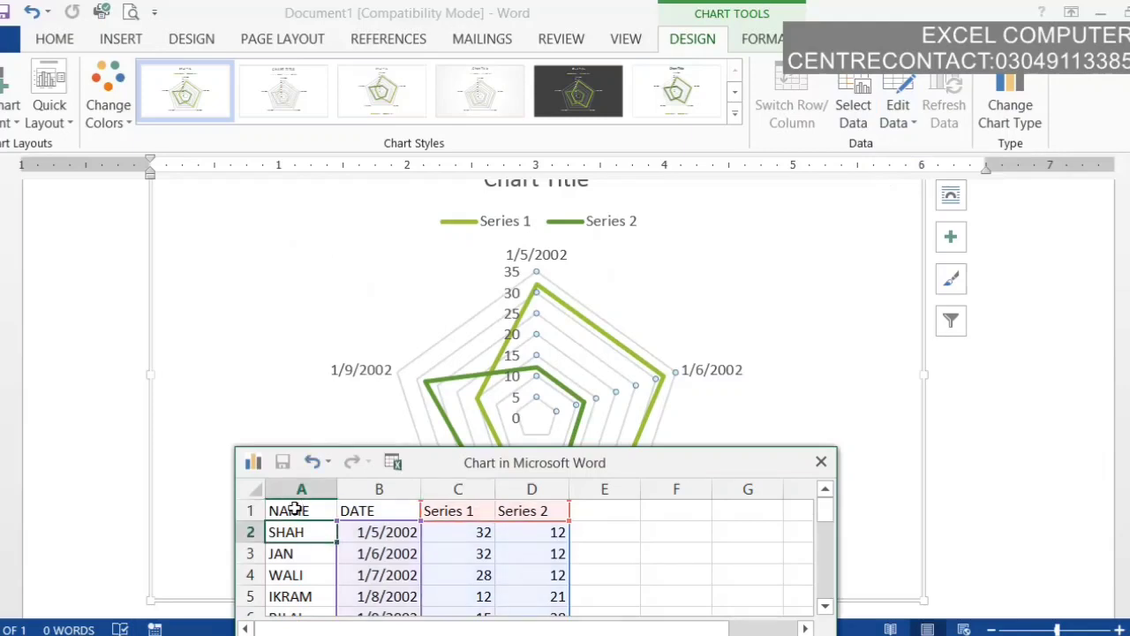
left_click_drag(295, 510, 542, 617)
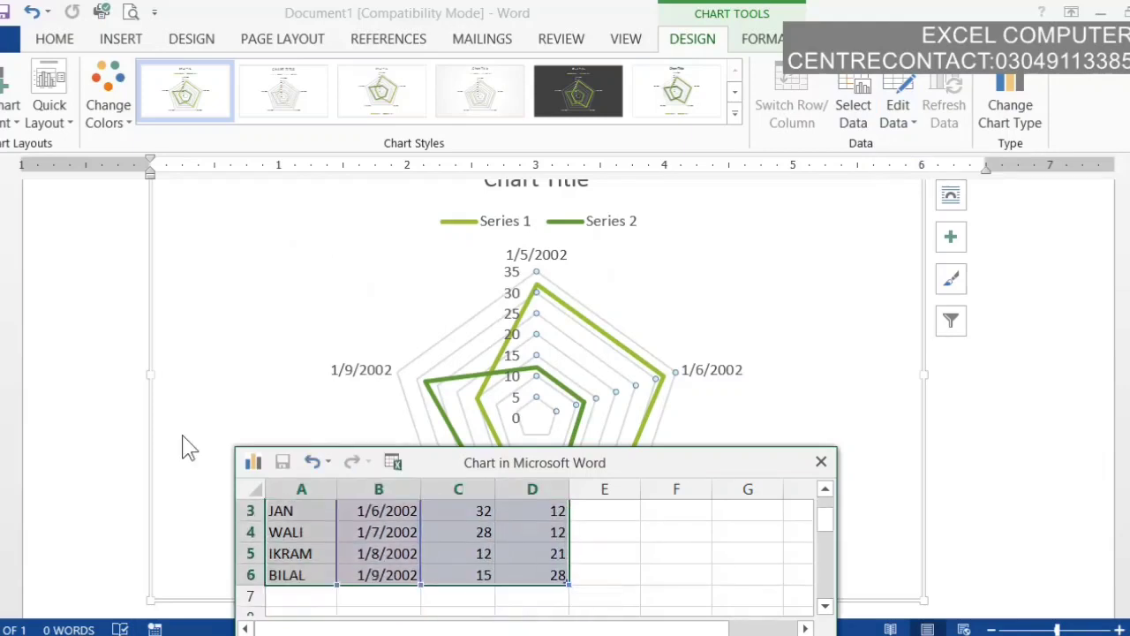
left_click(256, 468)
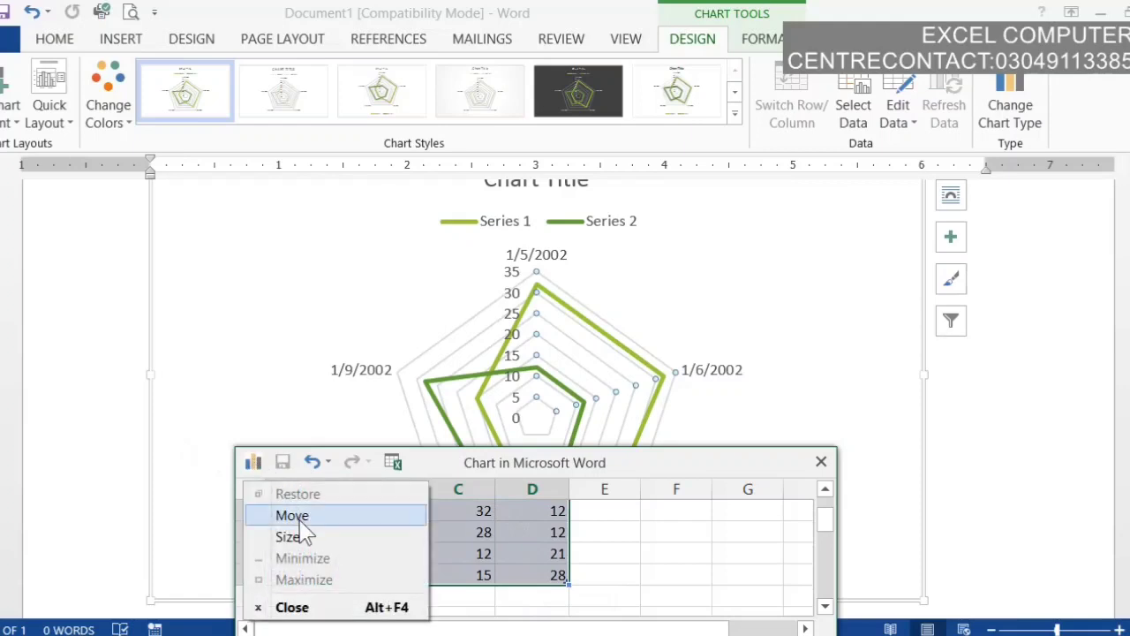
left_click(291, 476)
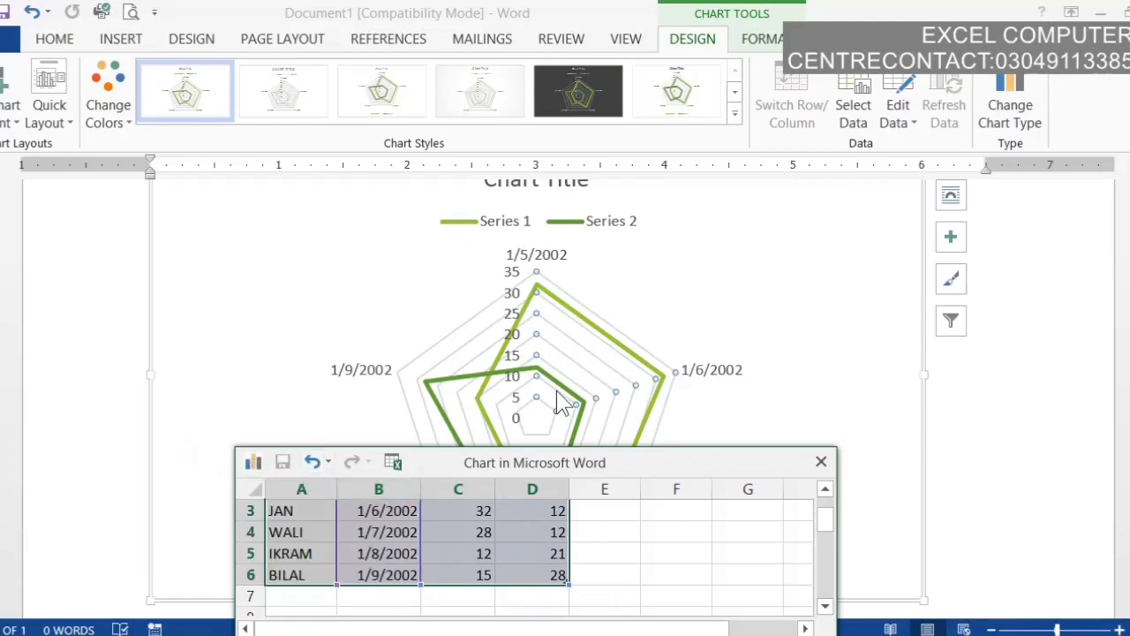
left_click(605, 360)
left_click(733, 333)
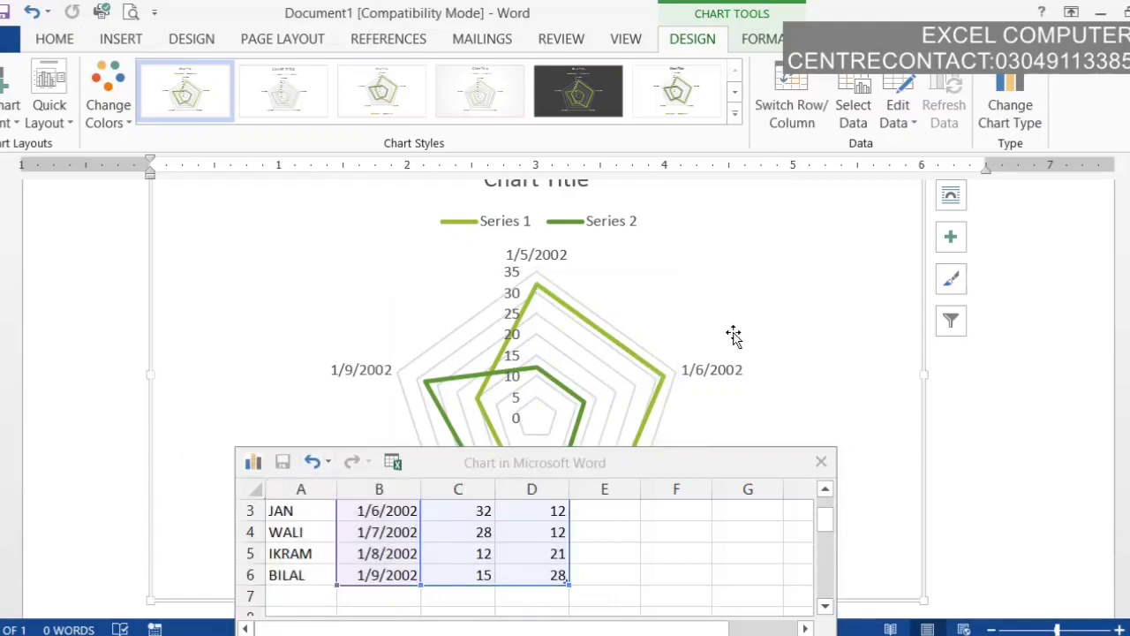
left_click(821, 461)
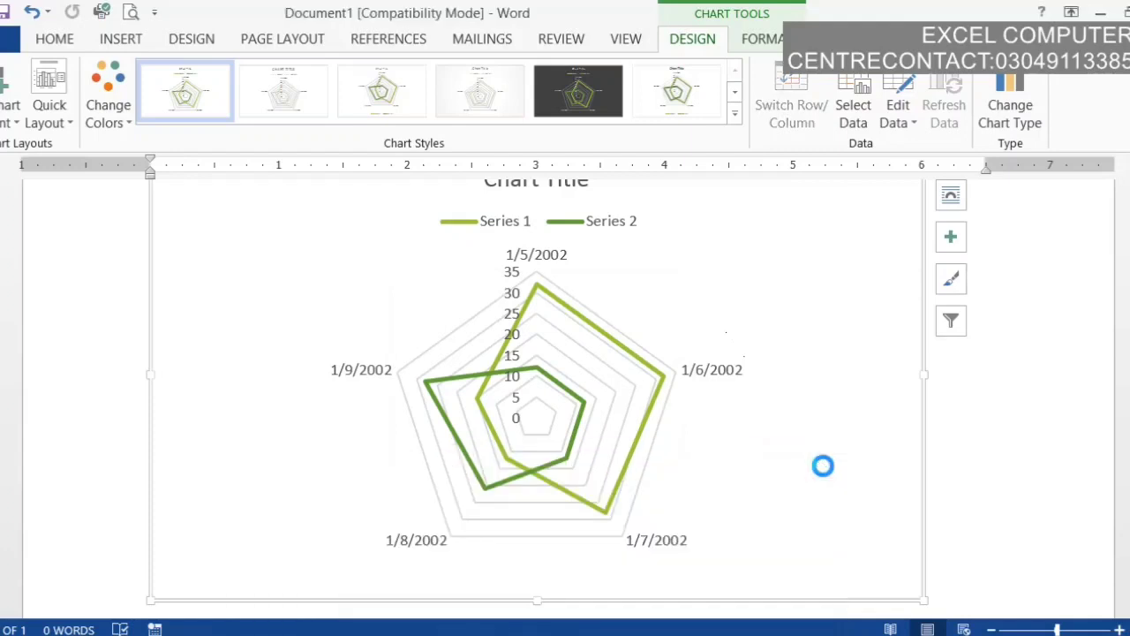
- Hide and then restore the radar chart's vertical axis labels (0–35)
left_click(619, 496)
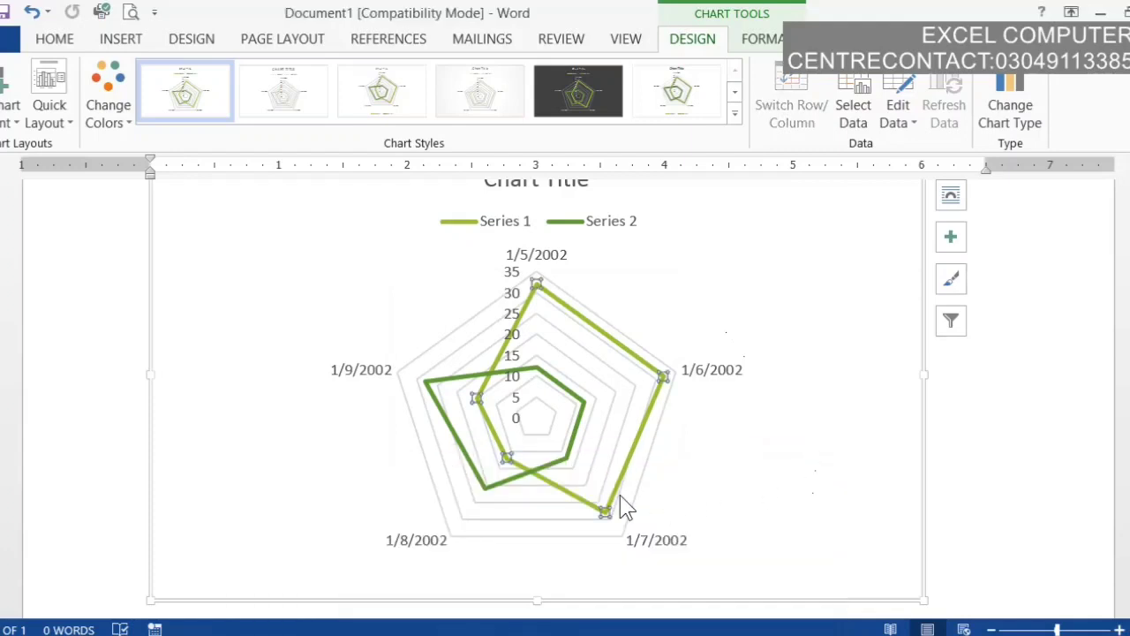
left_click(12, 125)
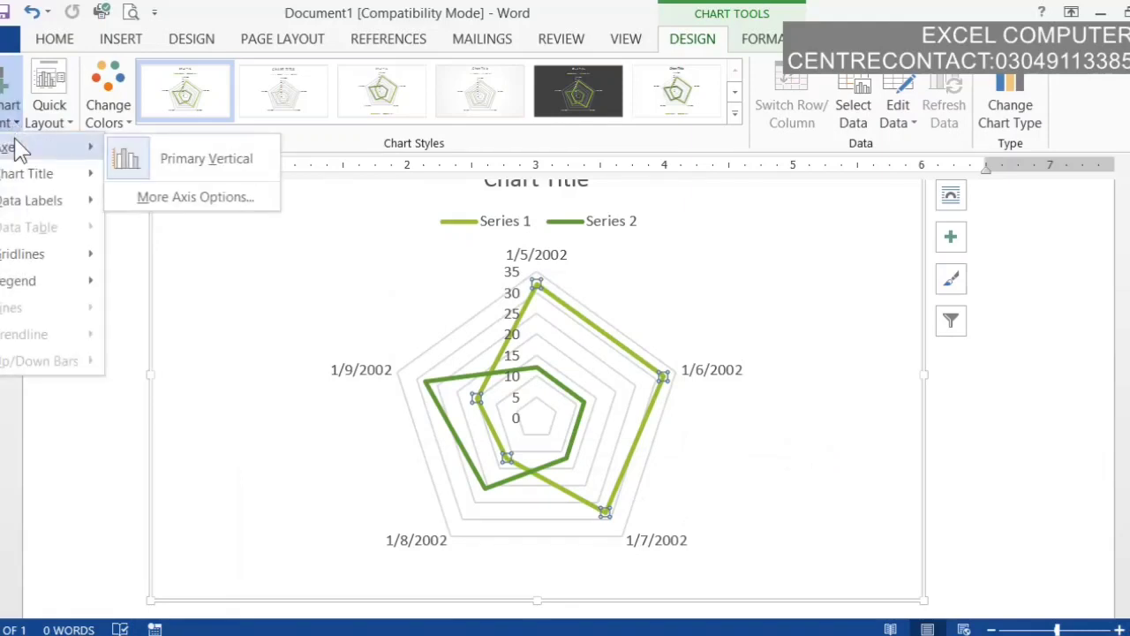
mouse_move(36, 146)
scroll(536, 389, "up", 2)
scroll(536, 389, "down", 1)
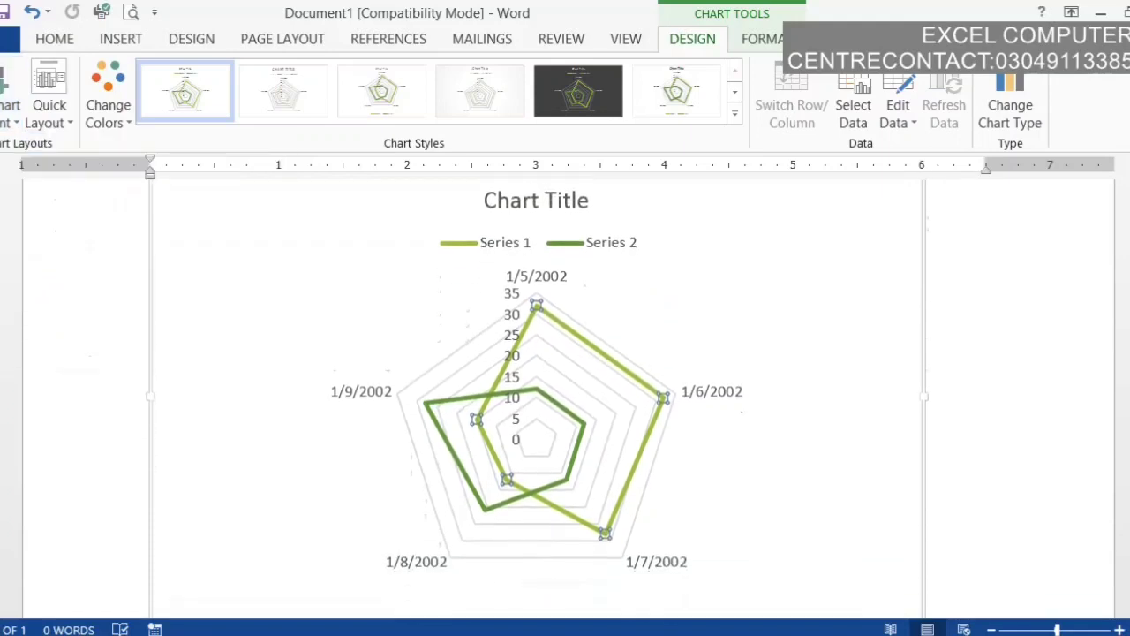
left_click(12, 119)
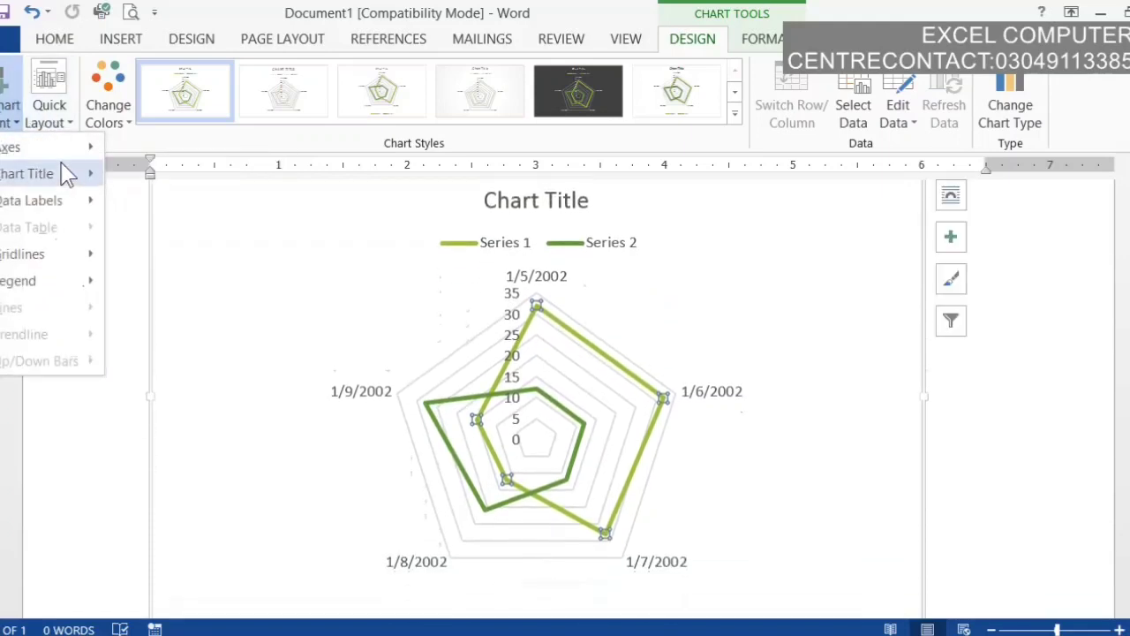
left_click(168, 175)
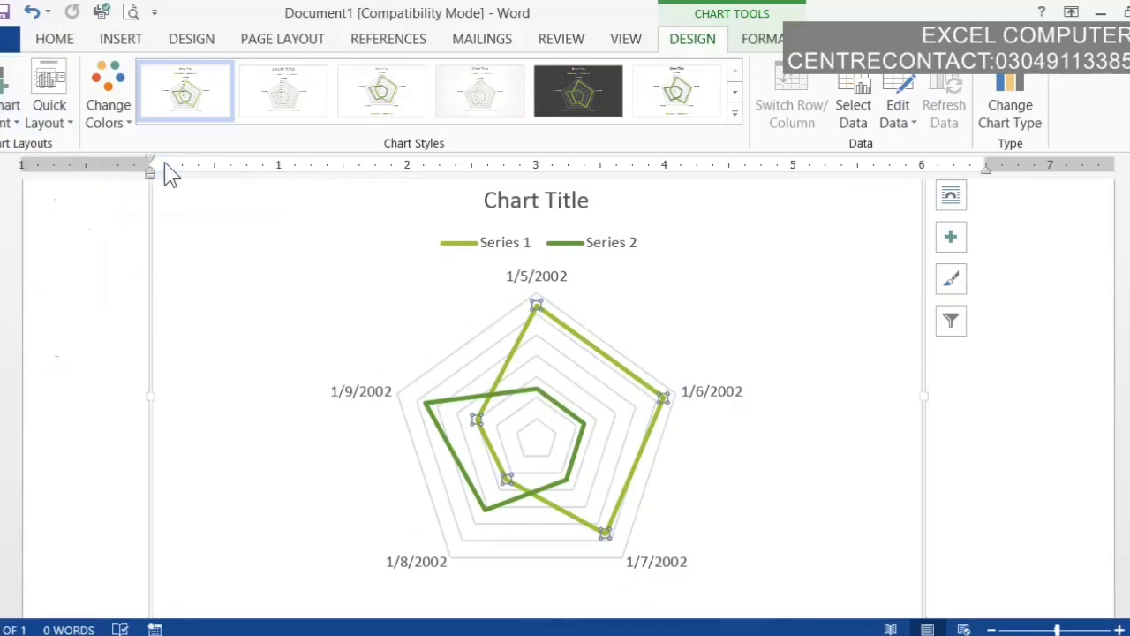
left_click(12, 116)
mouse_move(13, 147)
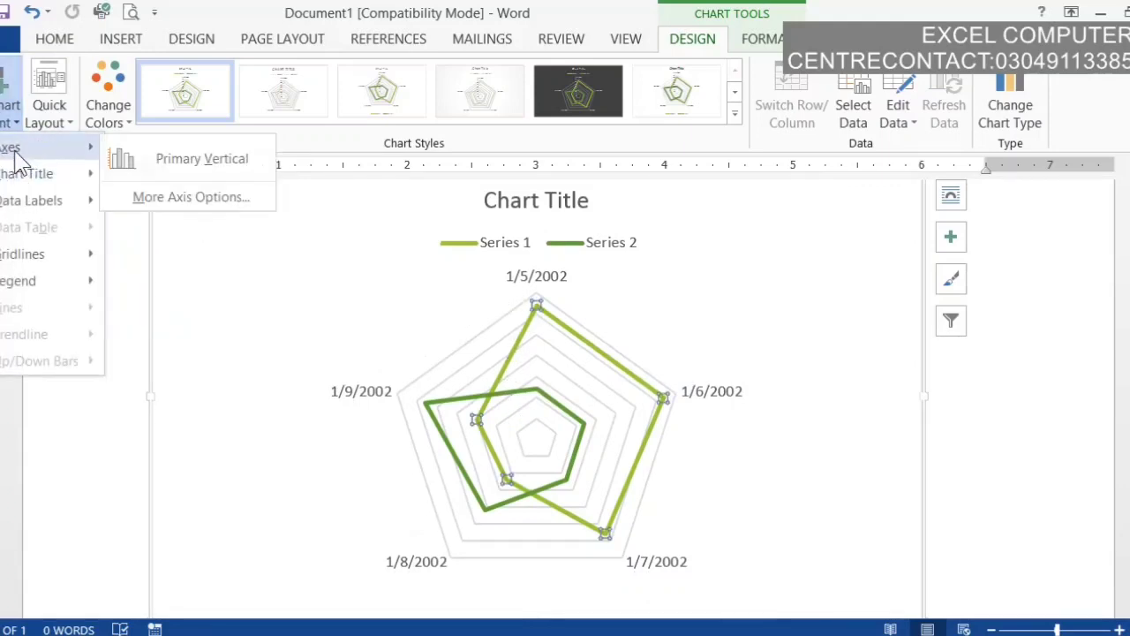
left_click(181, 161)
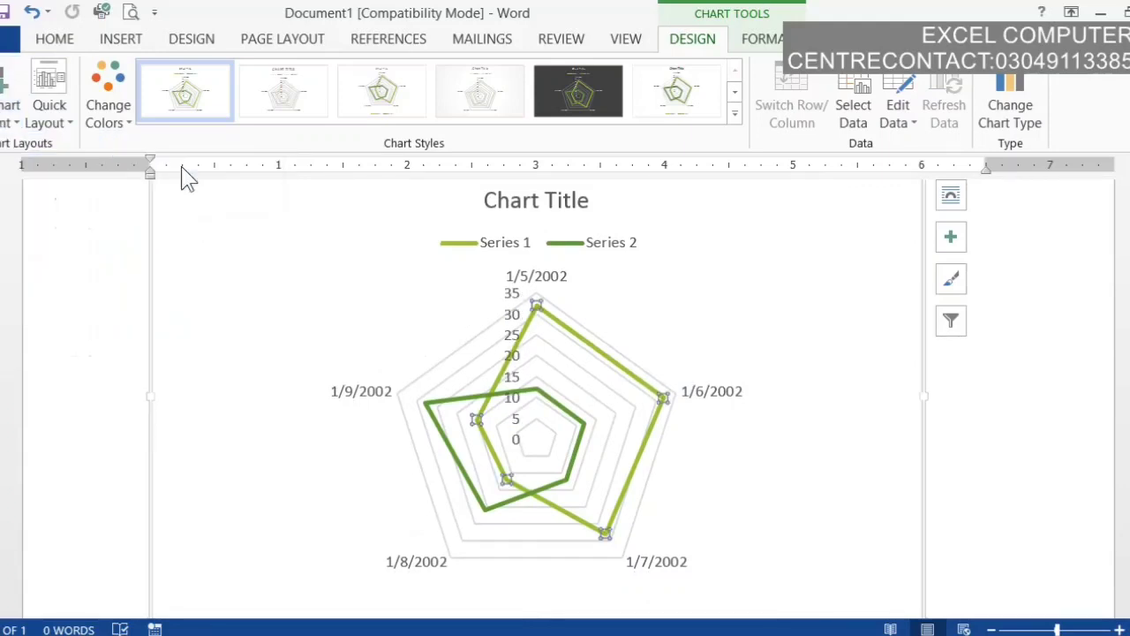
- Remove the chart title, then put it back Above Chart
left_click(14, 115)
mouse_move(36, 174)
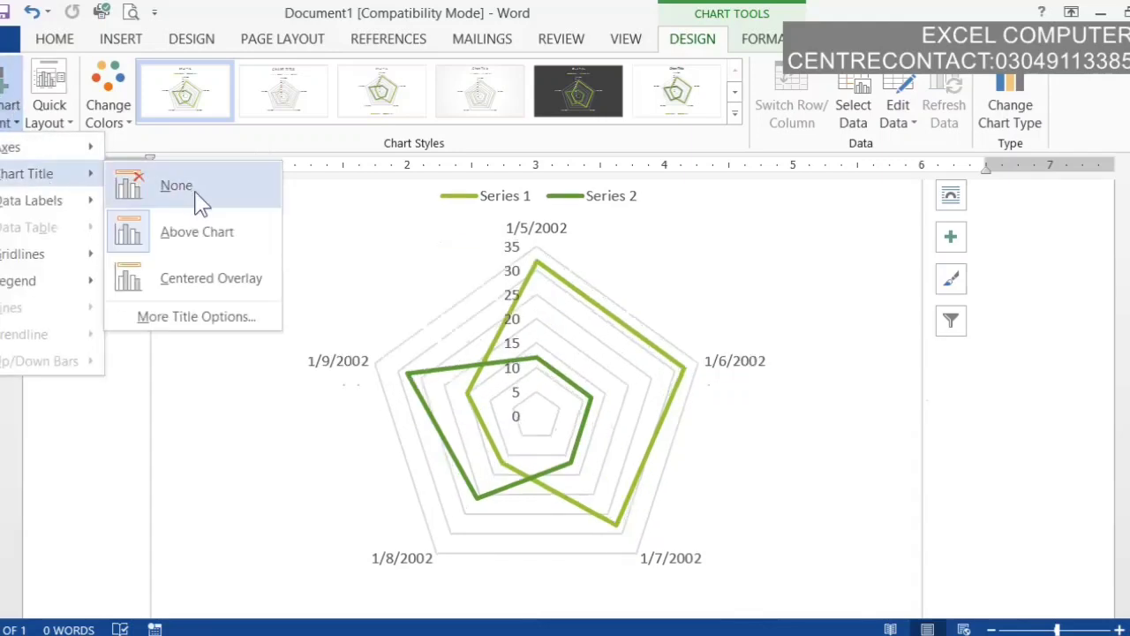
left_click(201, 202)
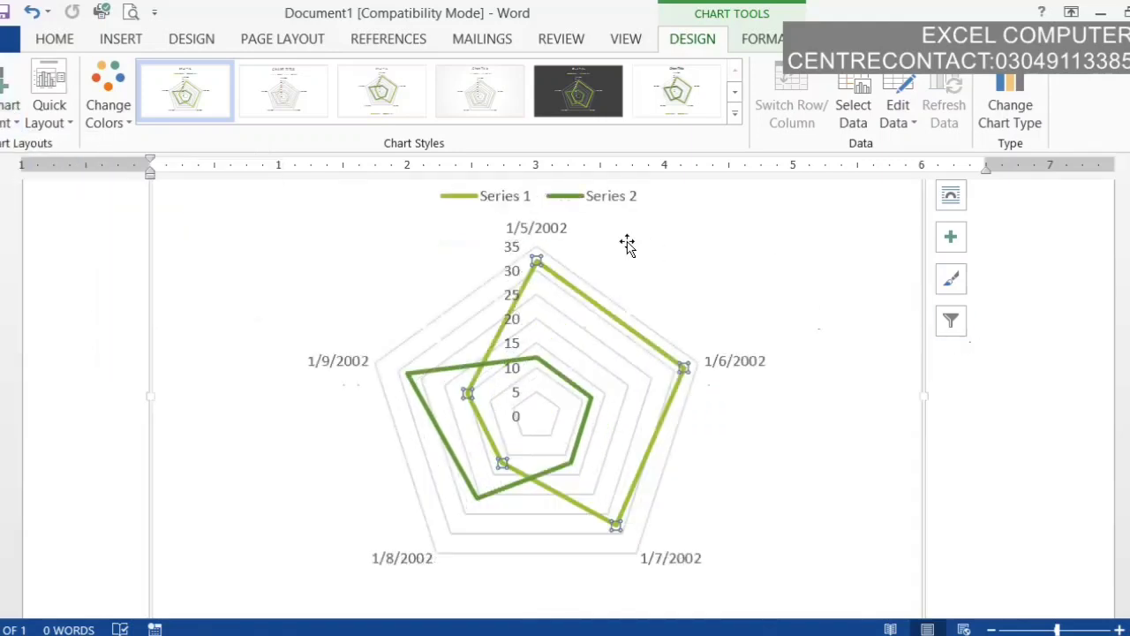
left_click(10, 115)
mouse_move(35, 173)
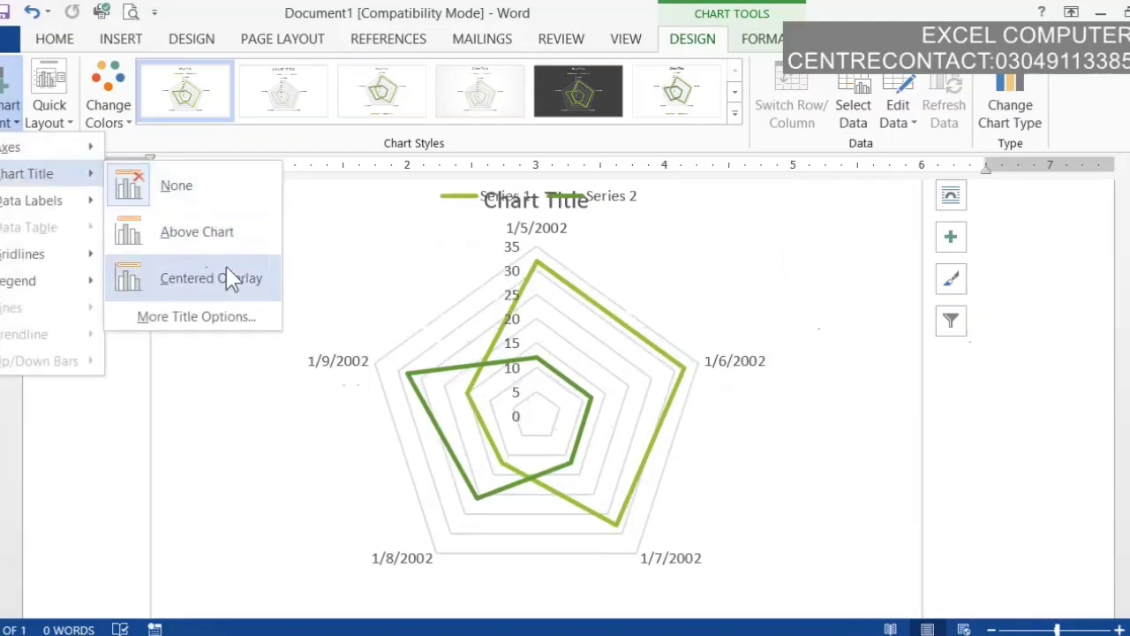
left_click(212, 240)
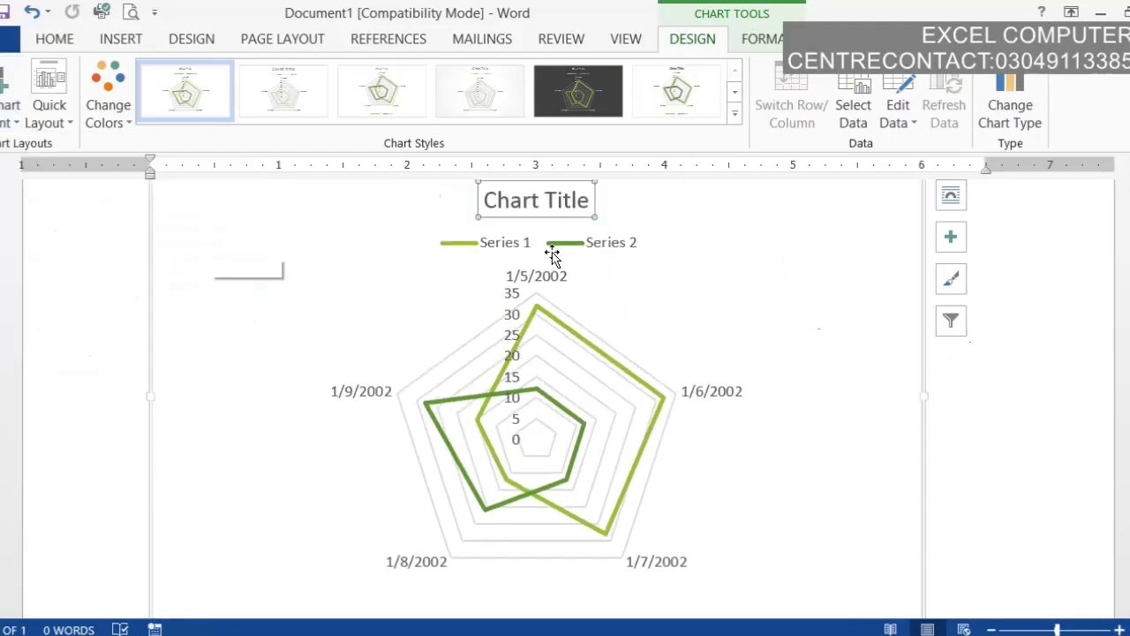
- Show data value labels on every chart point
left_click(9, 110)
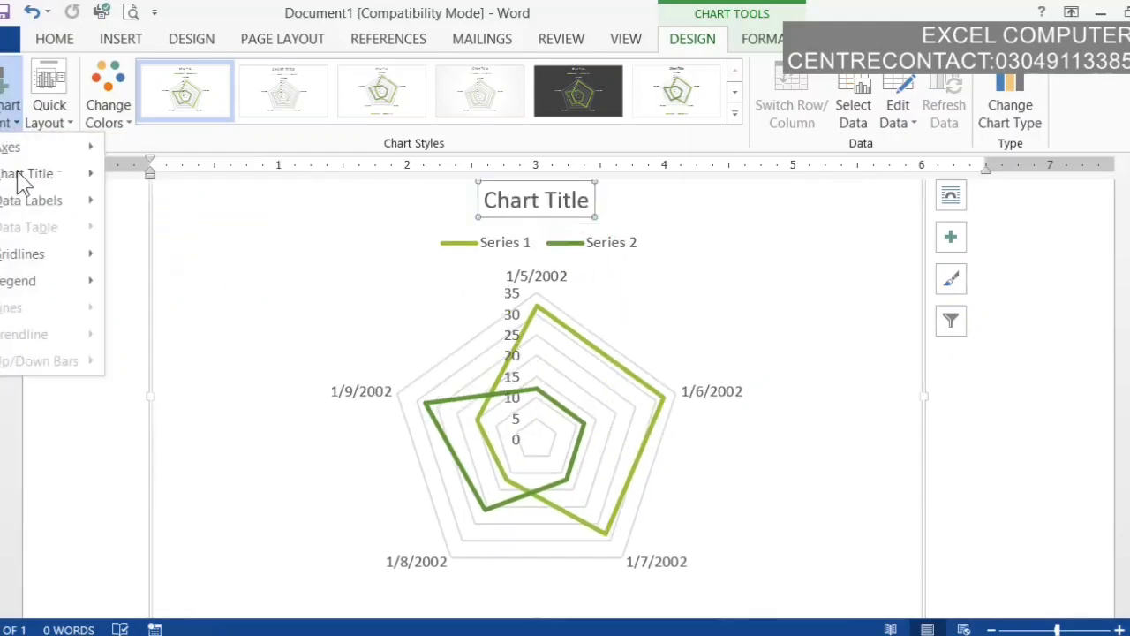
mouse_move(31, 200)
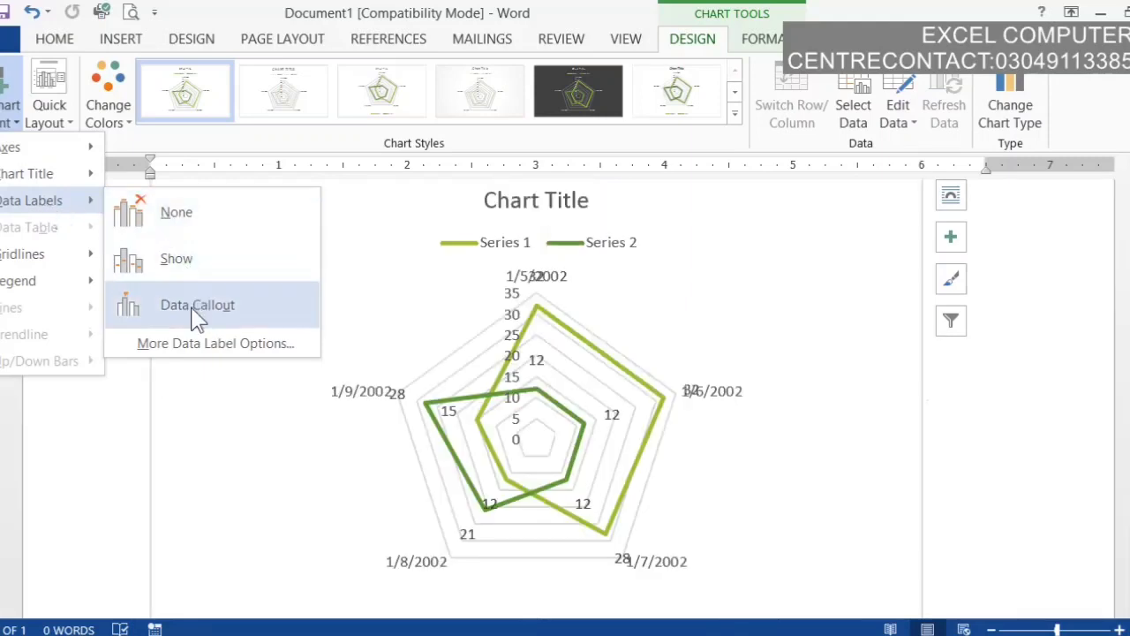
left_click(182, 276)
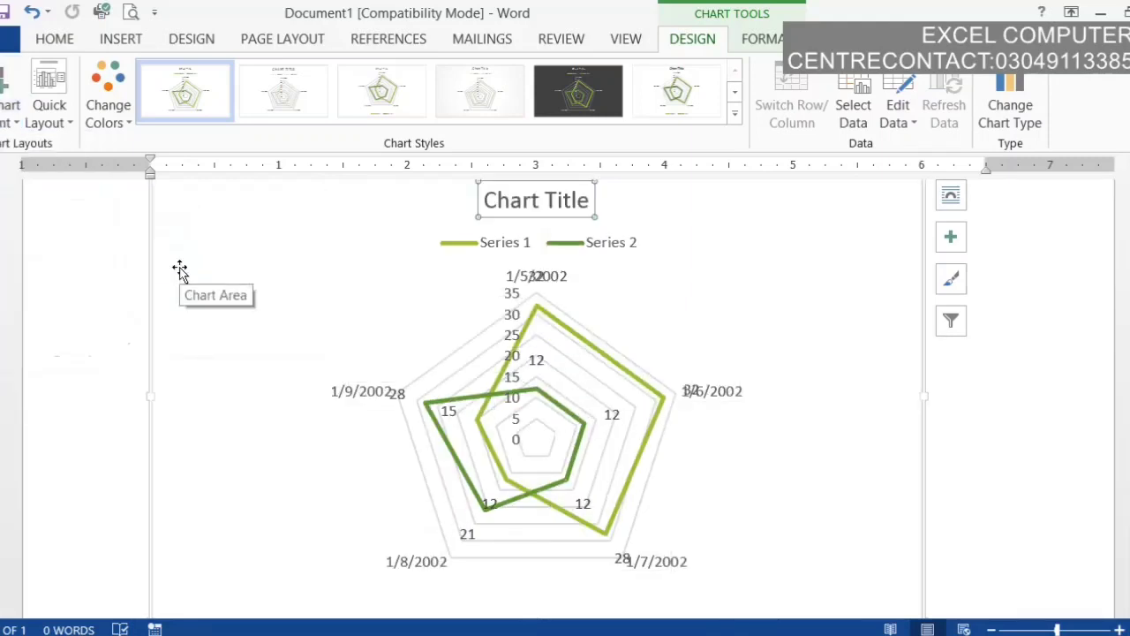
left_click(11, 106)
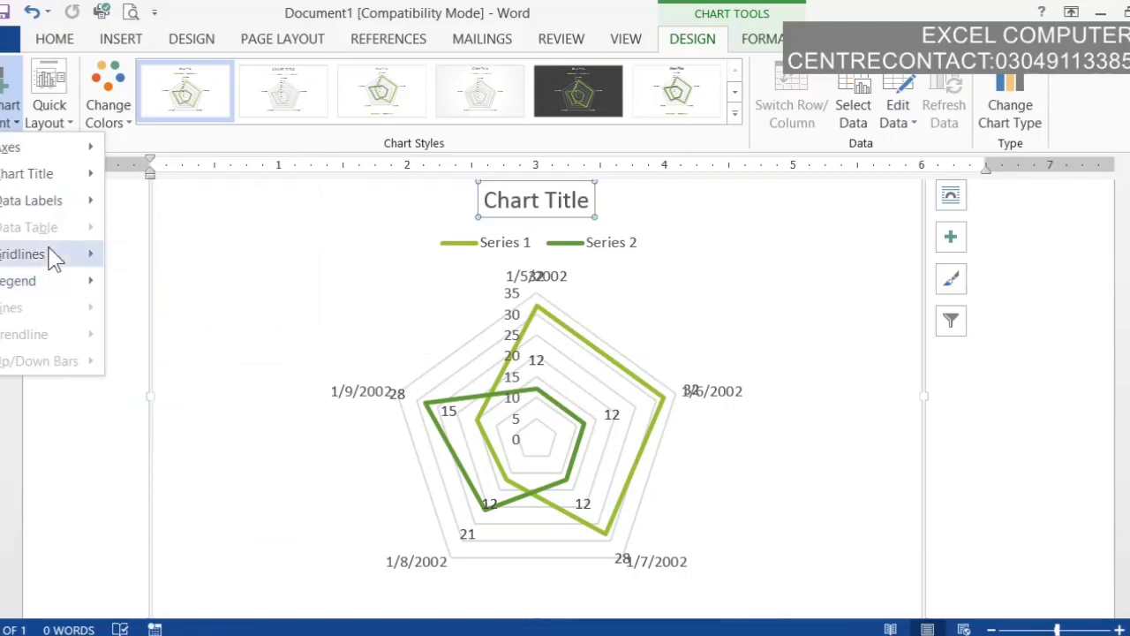
mouse_move(27, 254)
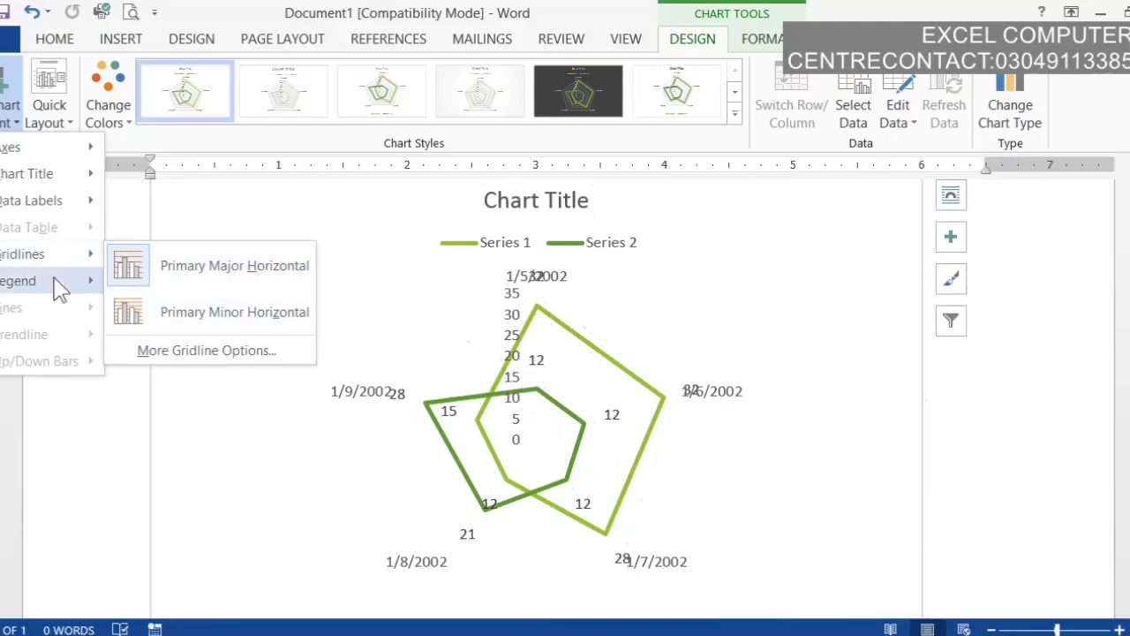
left_click(176, 324)
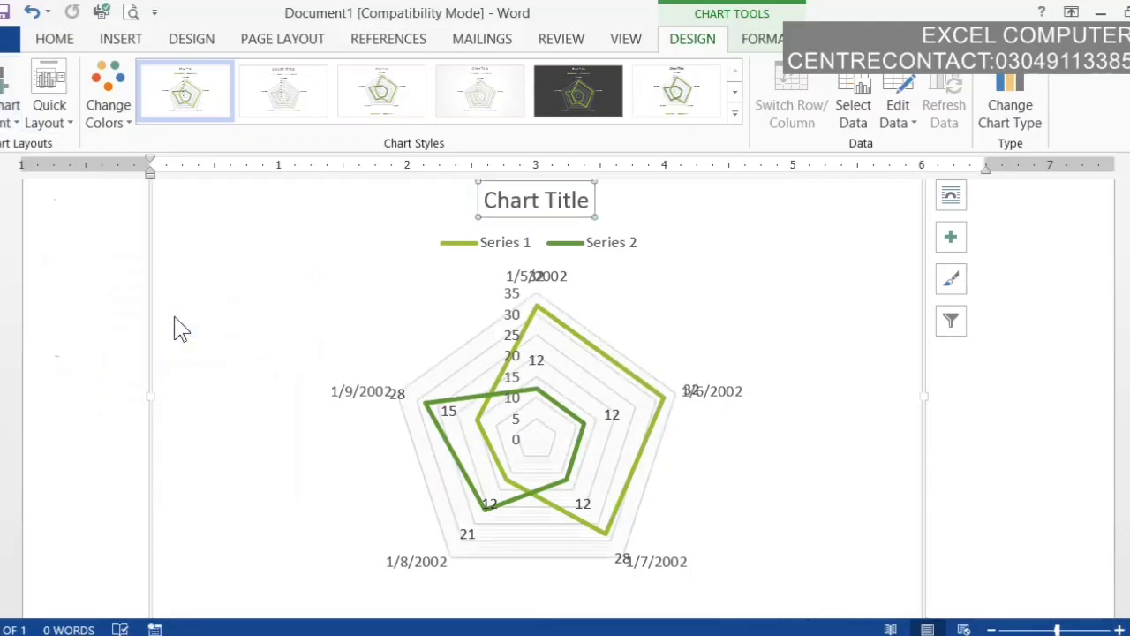
- Add minor gridlines to the radar chart, then remove them again
left_click(9, 106)
mouse_move(22, 255)
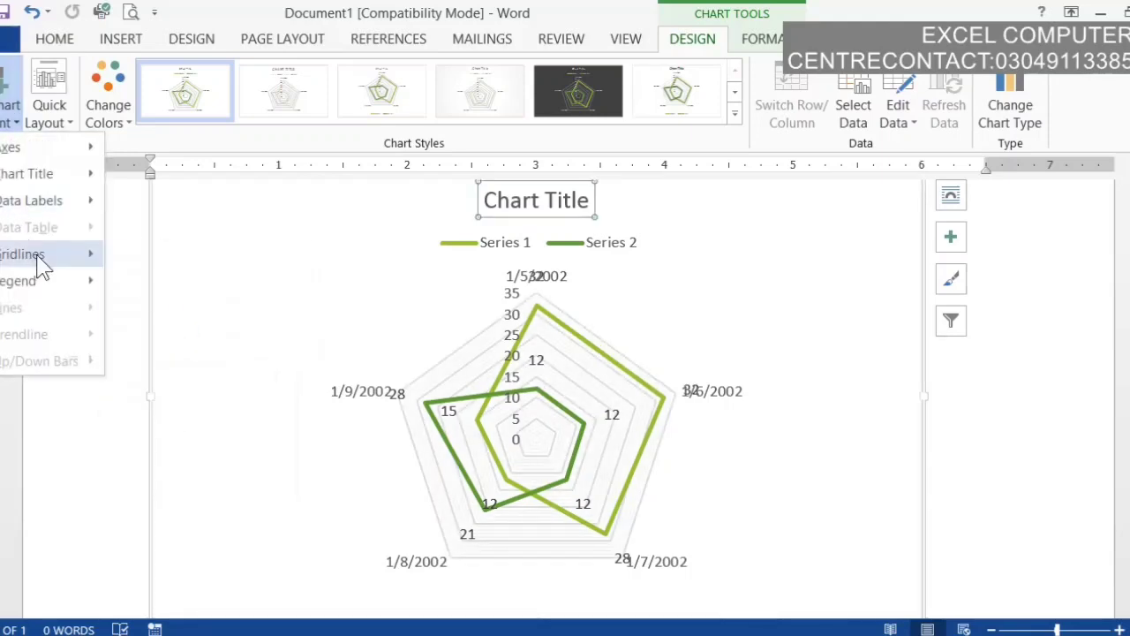
left_click(258, 281)
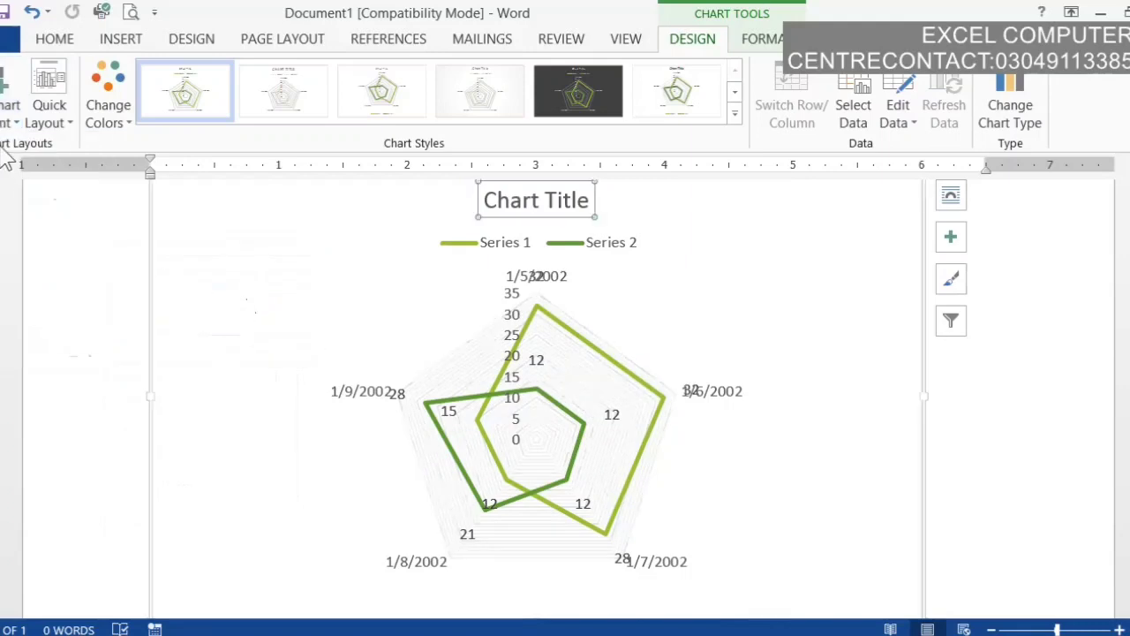
left_click(9, 111)
mouse_move(35, 254)
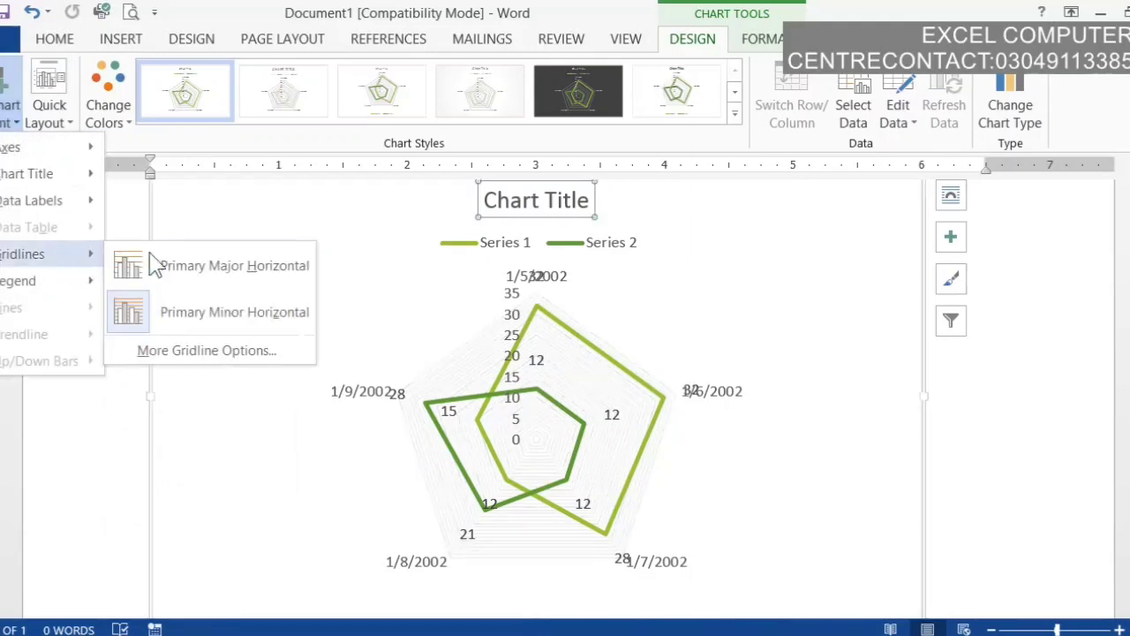
left_click(176, 272)
left_click(9, 106)
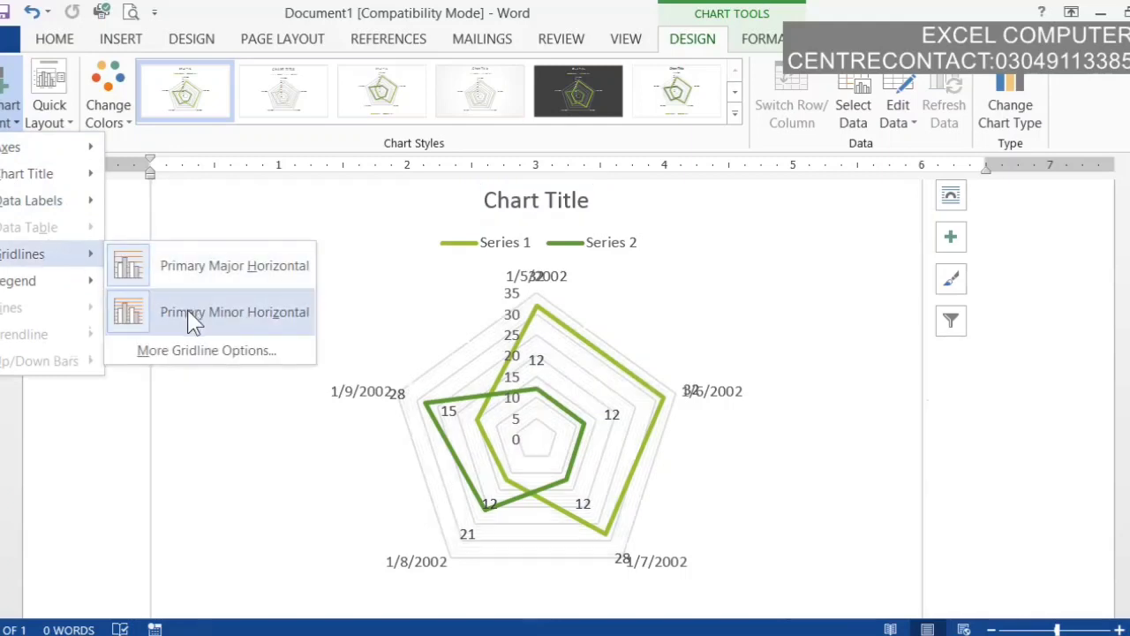
left_click(190, 318)
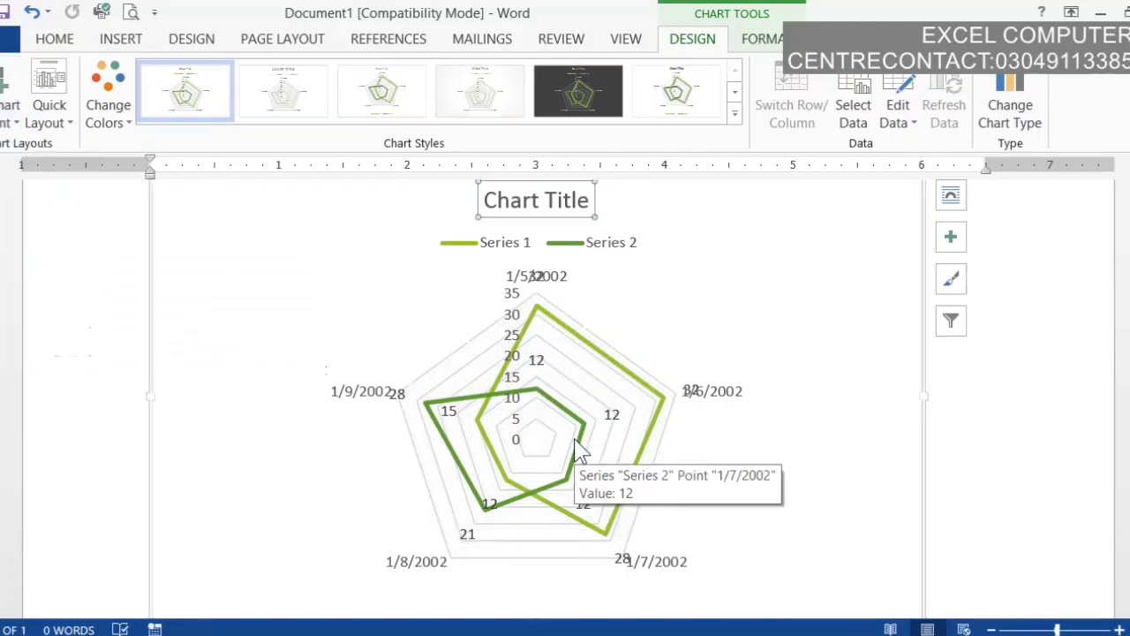
left_click(9, 110)
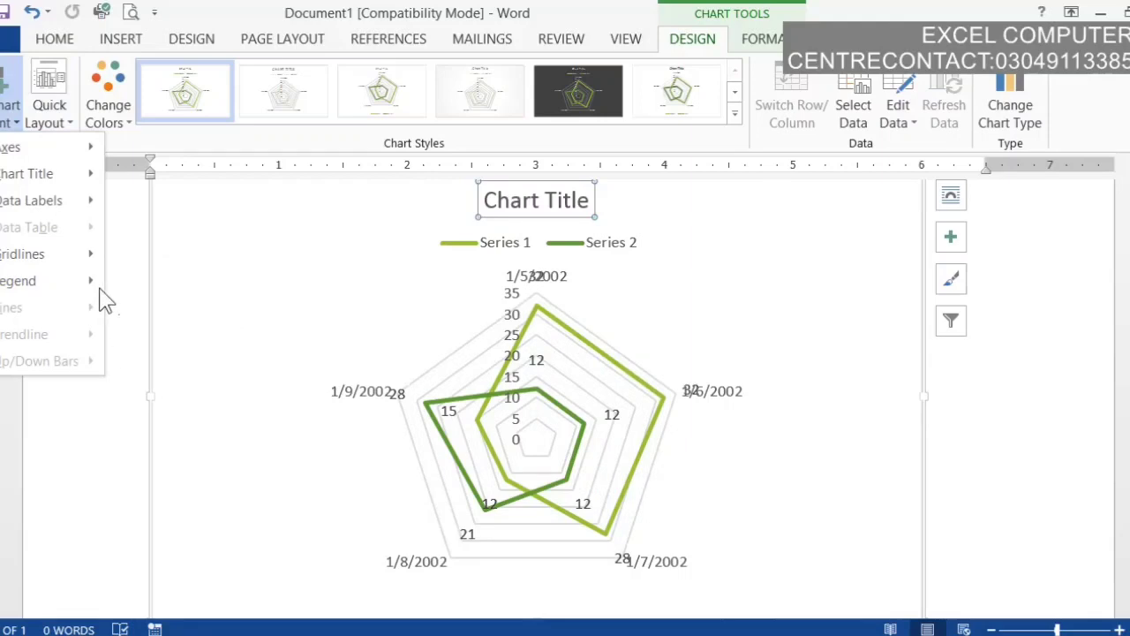
mouse_move(35, 281)
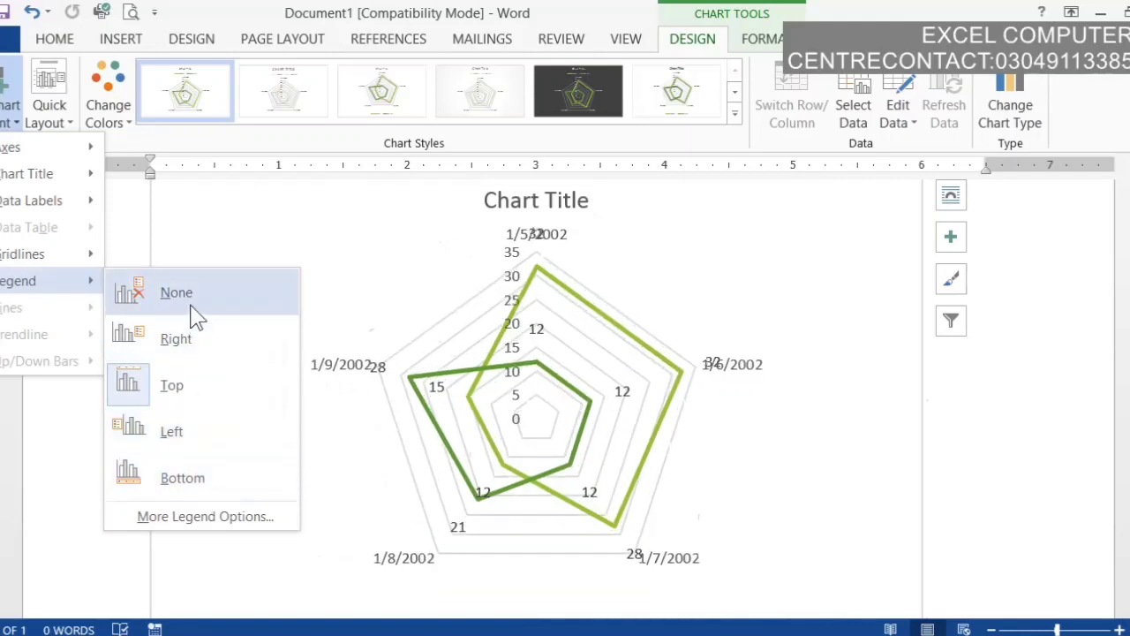
- Move the legend, apply a quick layout, and switch to the olive-and-teal colour scheme
left_click(197, 393)
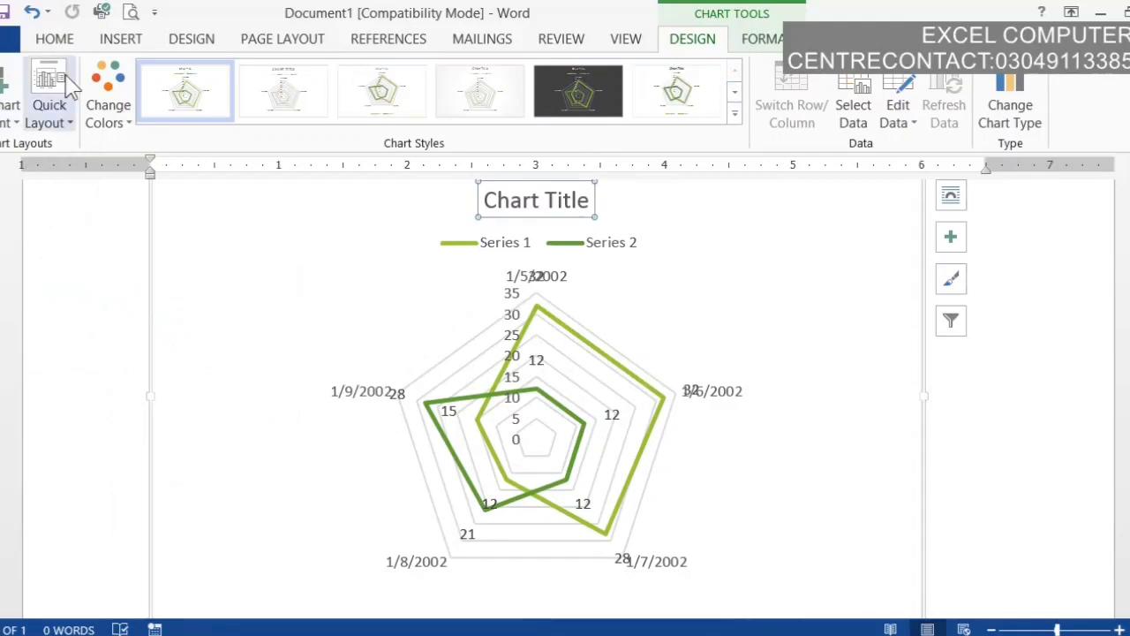
left_click(66, 115)
left_click(55, 228)
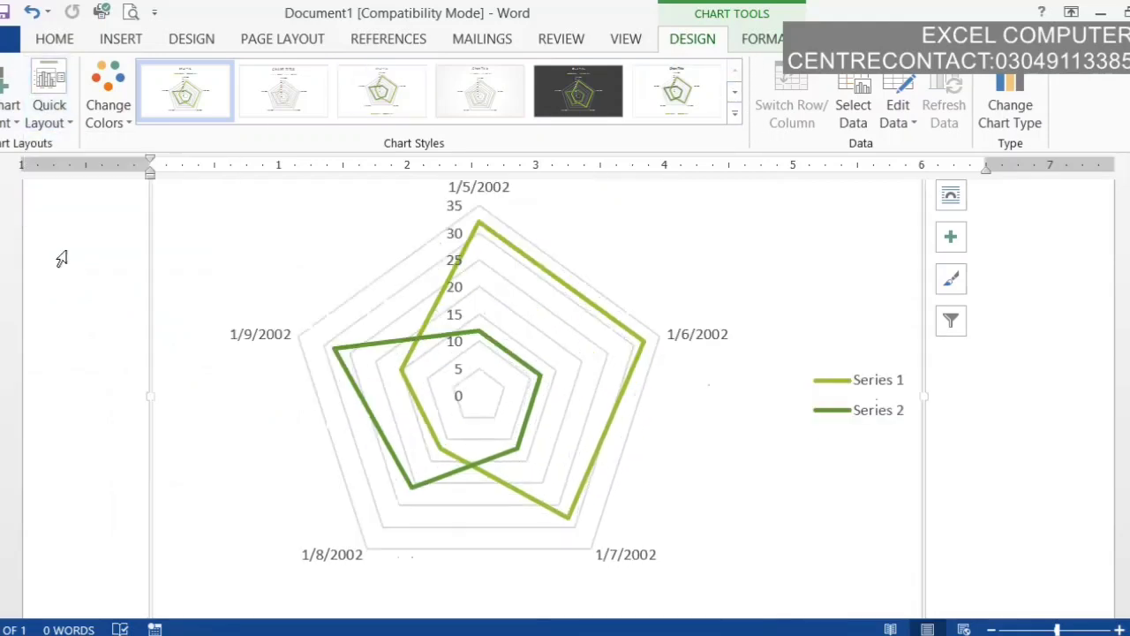
left_click(108, 106)
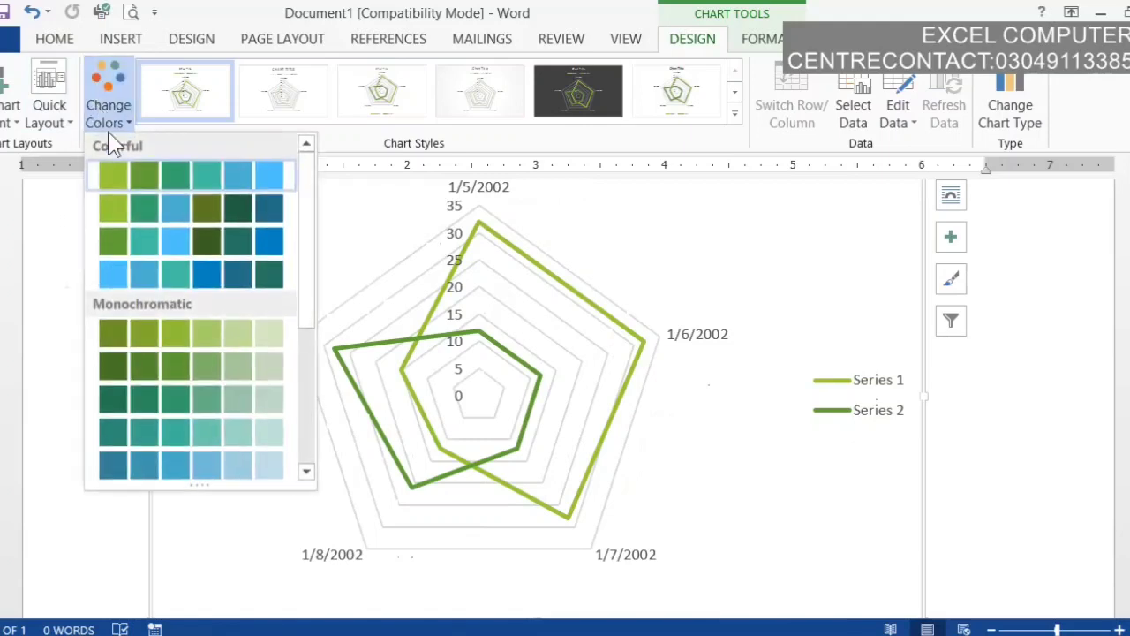
left_click(172, 251)
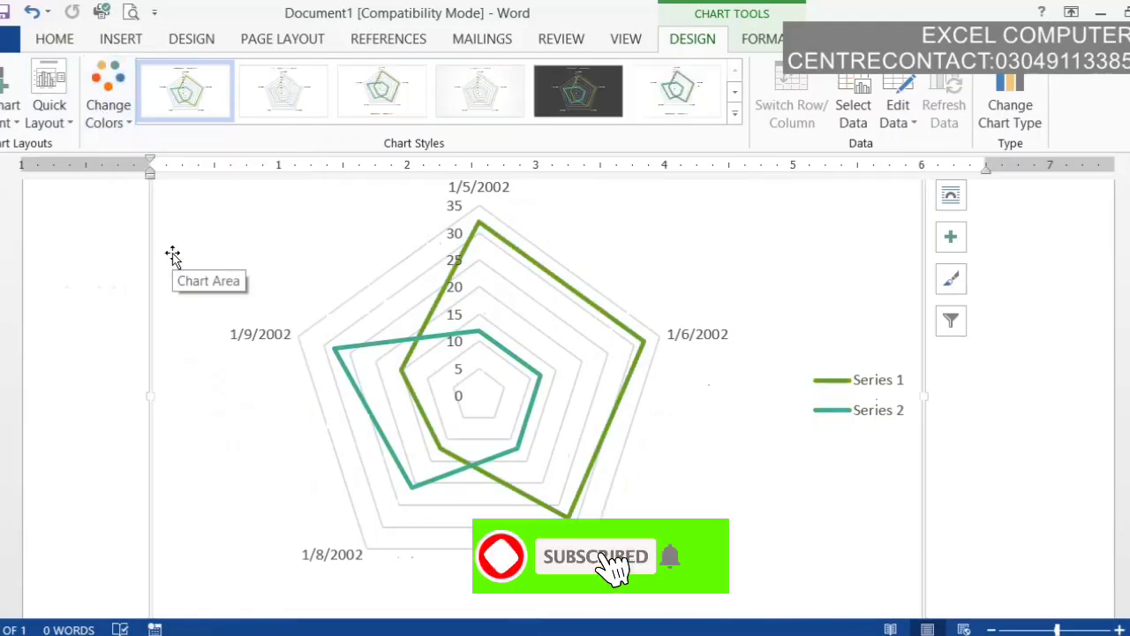
- Convert the radar chart to a Line chart through Change Chart Type
left_click(1030, 127)
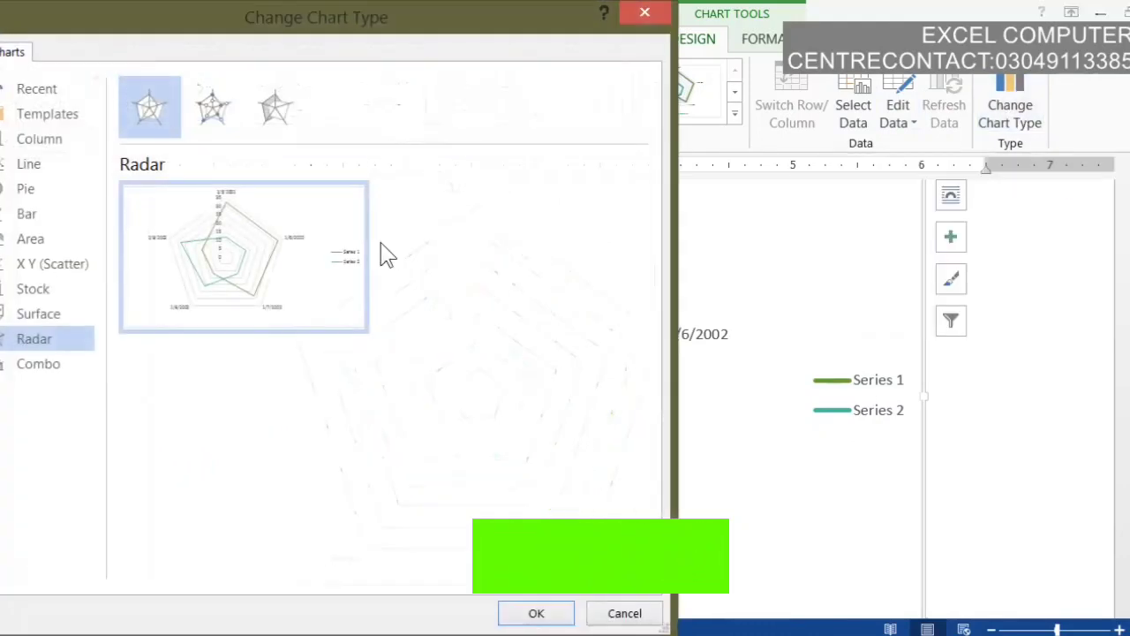
left_click(60, 167)
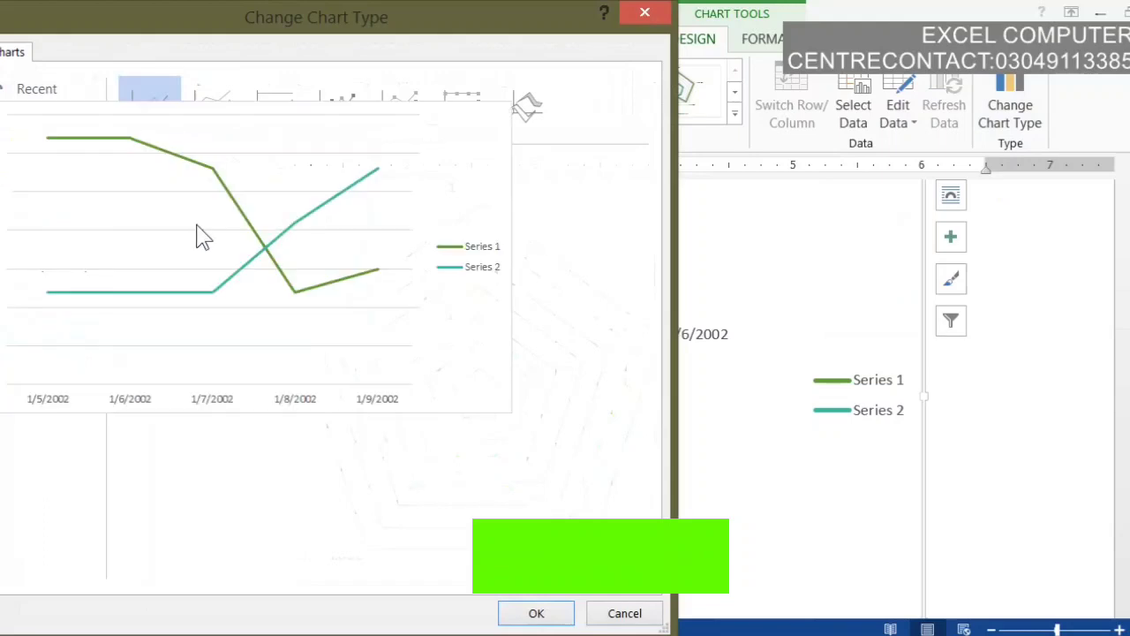
left_click(538, 613)
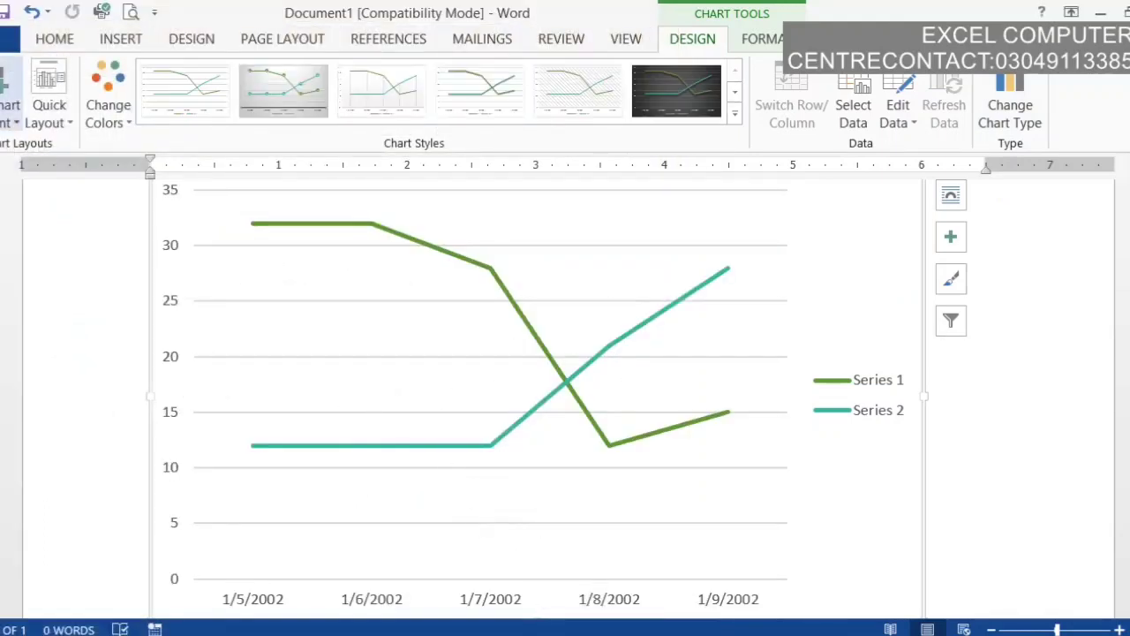
left_click(9, 113)
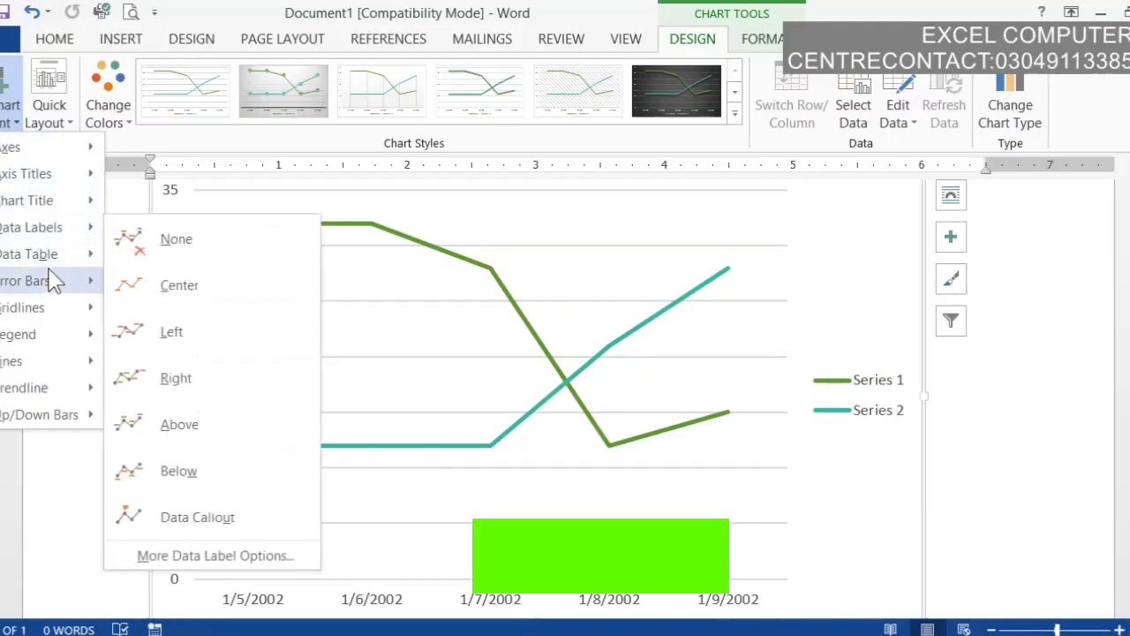
mouse_move(35, 254)
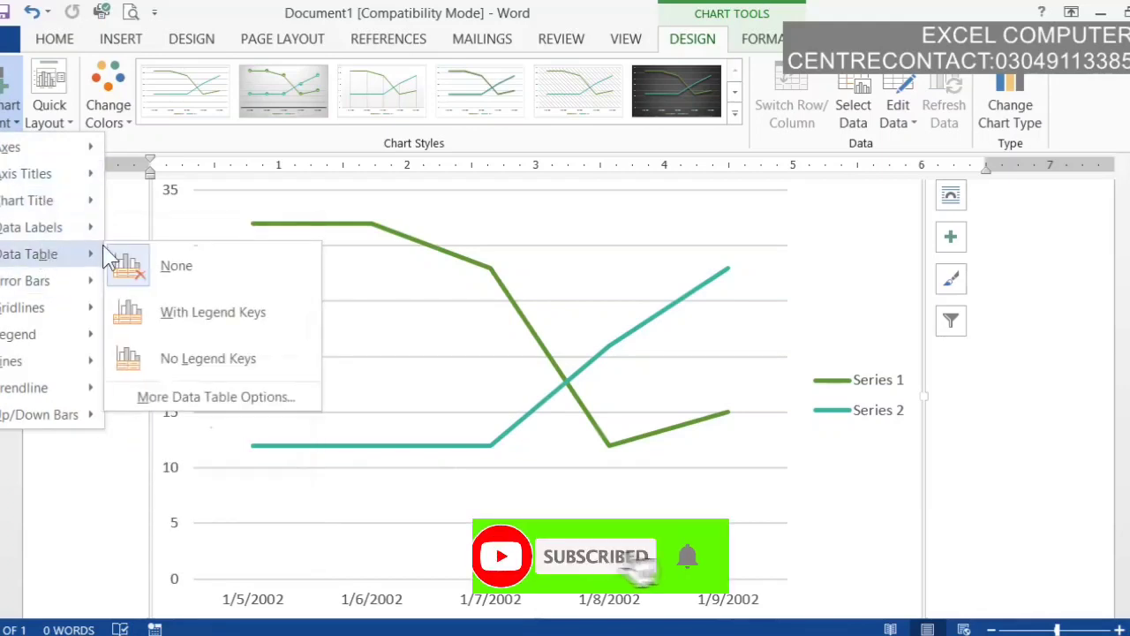
left_click(223, 316)
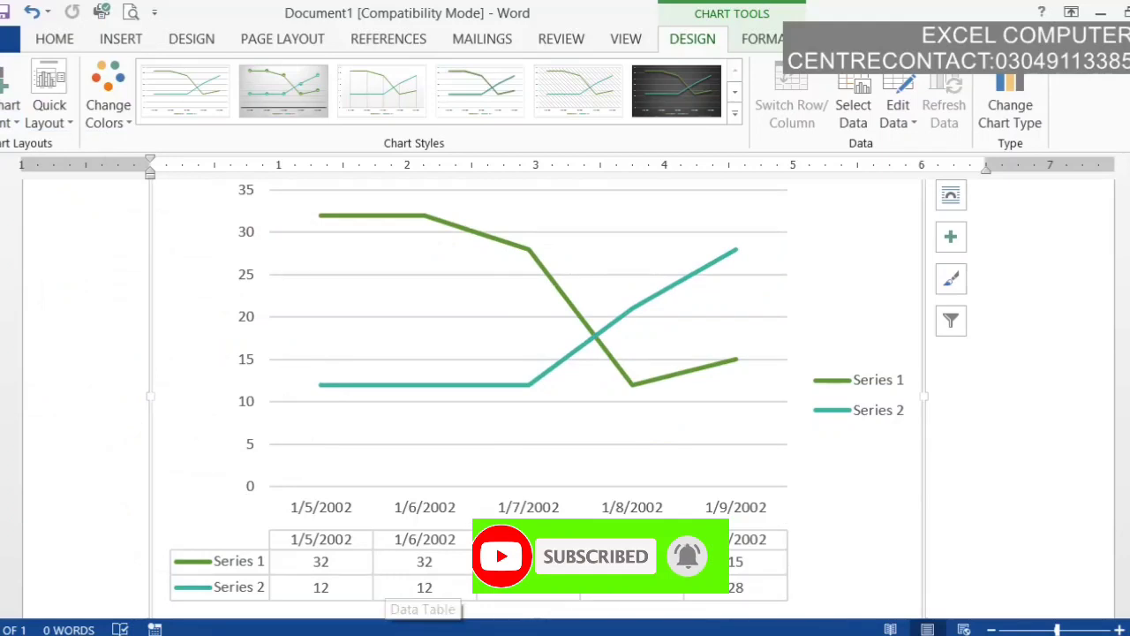
left_click(9, 110)
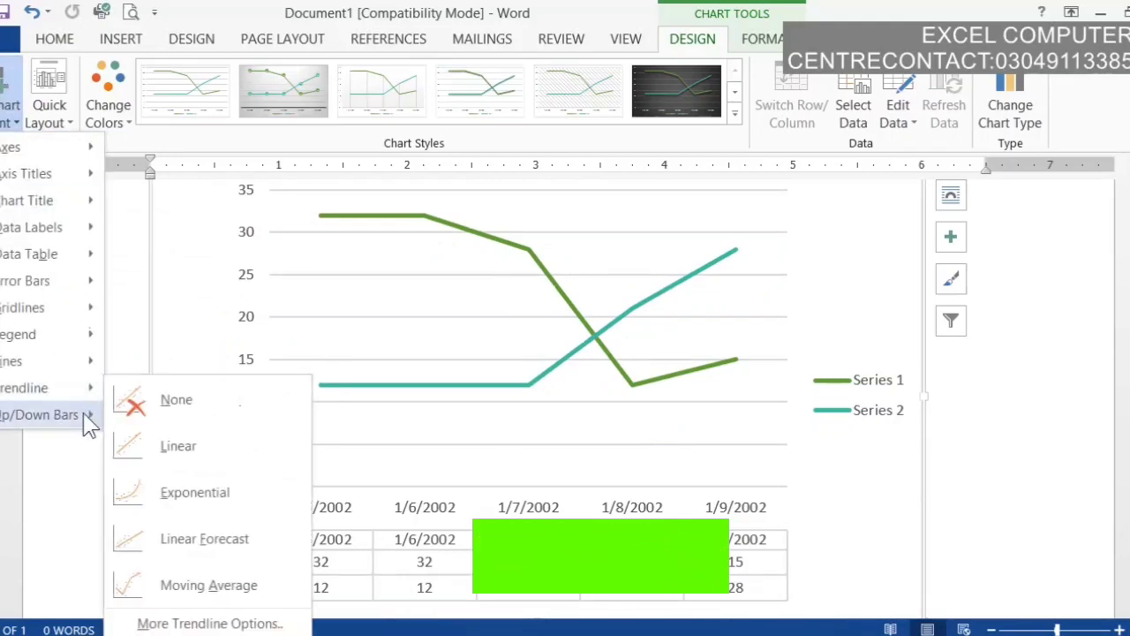
mouse_move(26, 360)
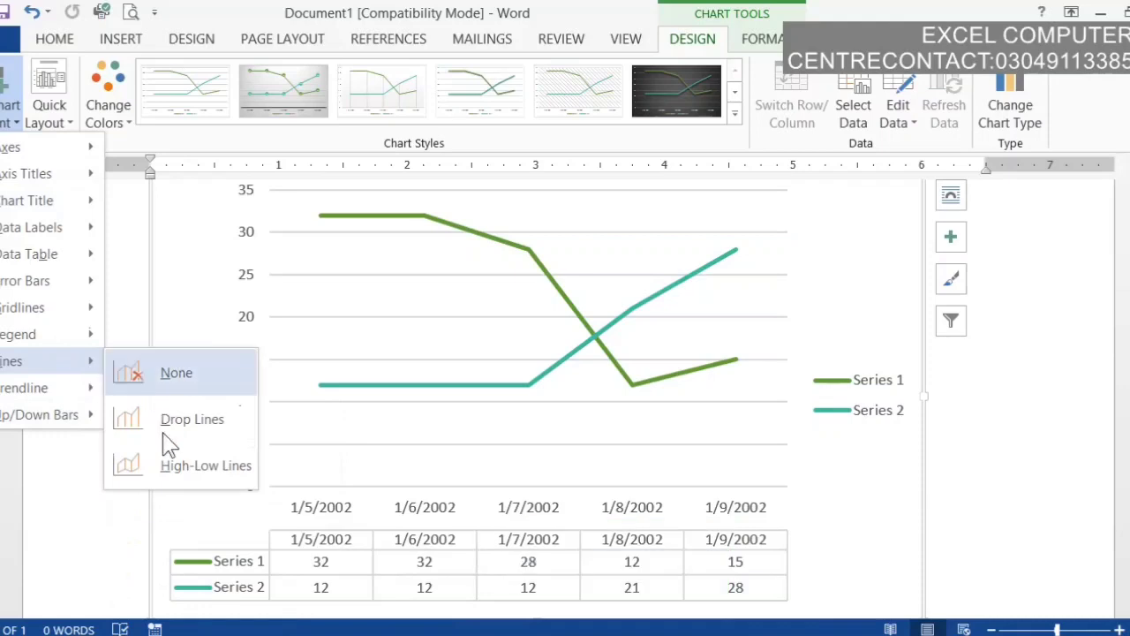
left_click(165, 432)
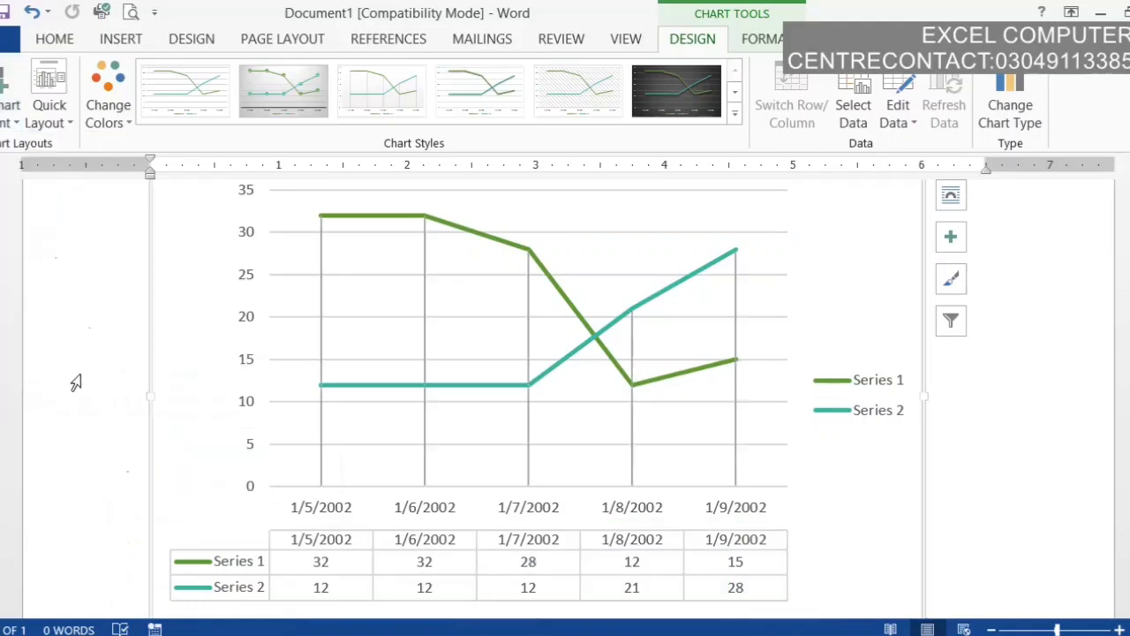
left_click(11, 104)
mouse_move(36, 387)
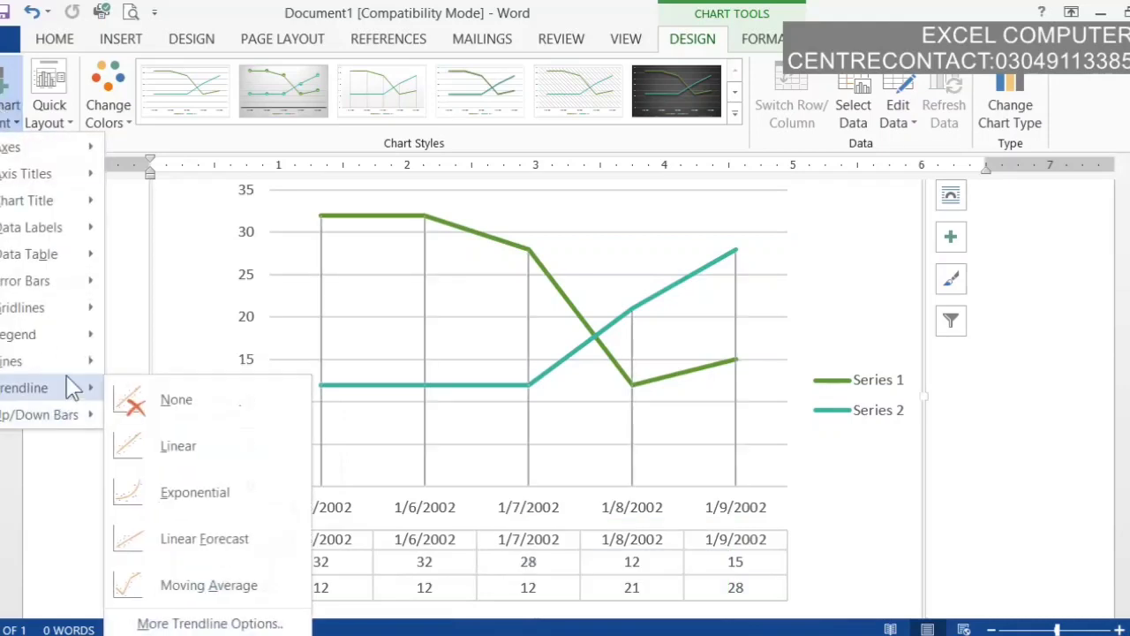
left_click(177, 503)
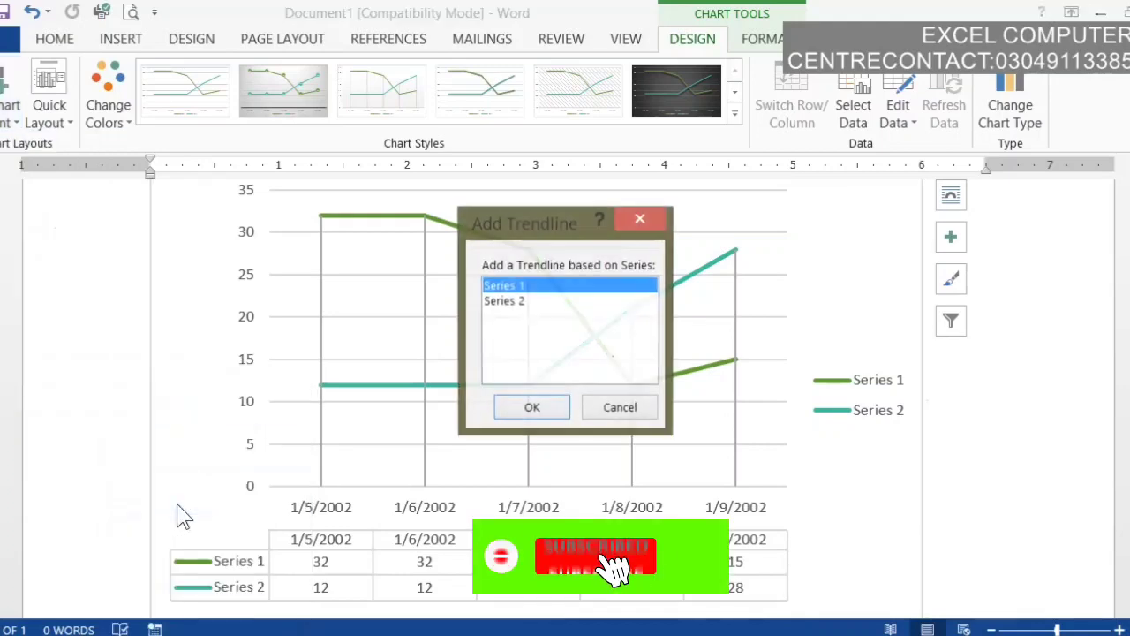
left_click(536, 410)
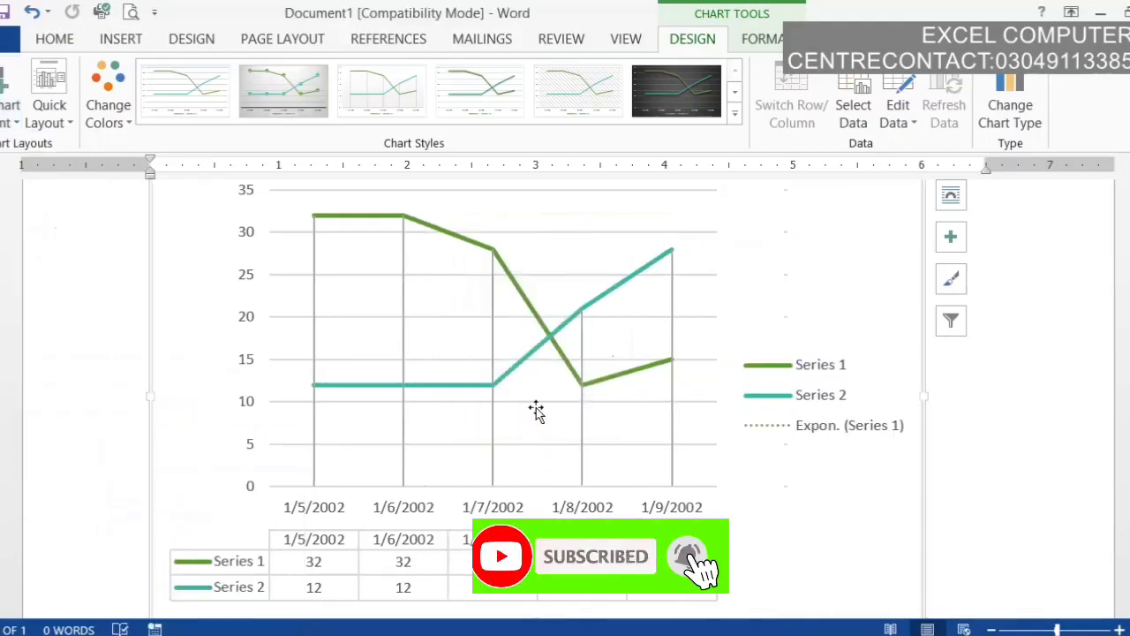
left_click(29, 114)
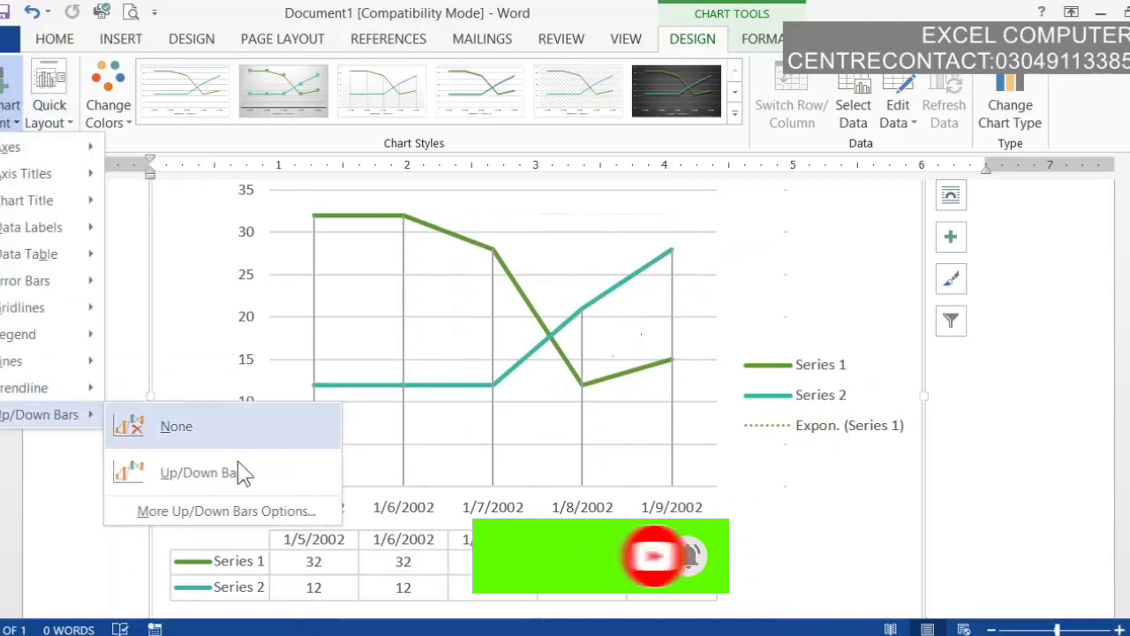
left_click(237, 468)
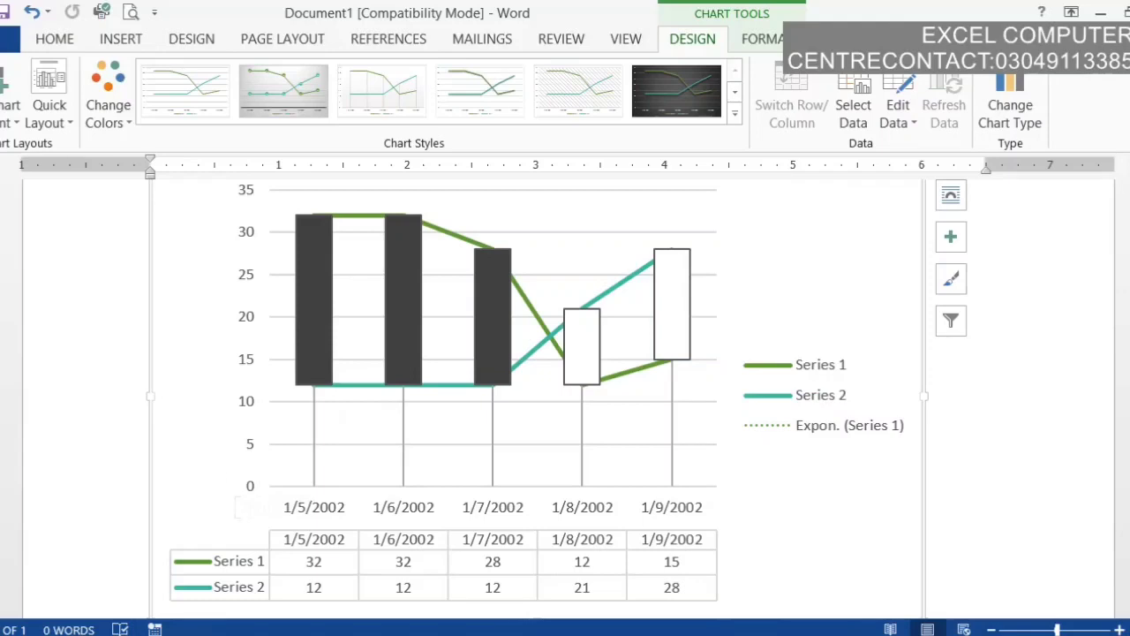
left_click(9, 115)
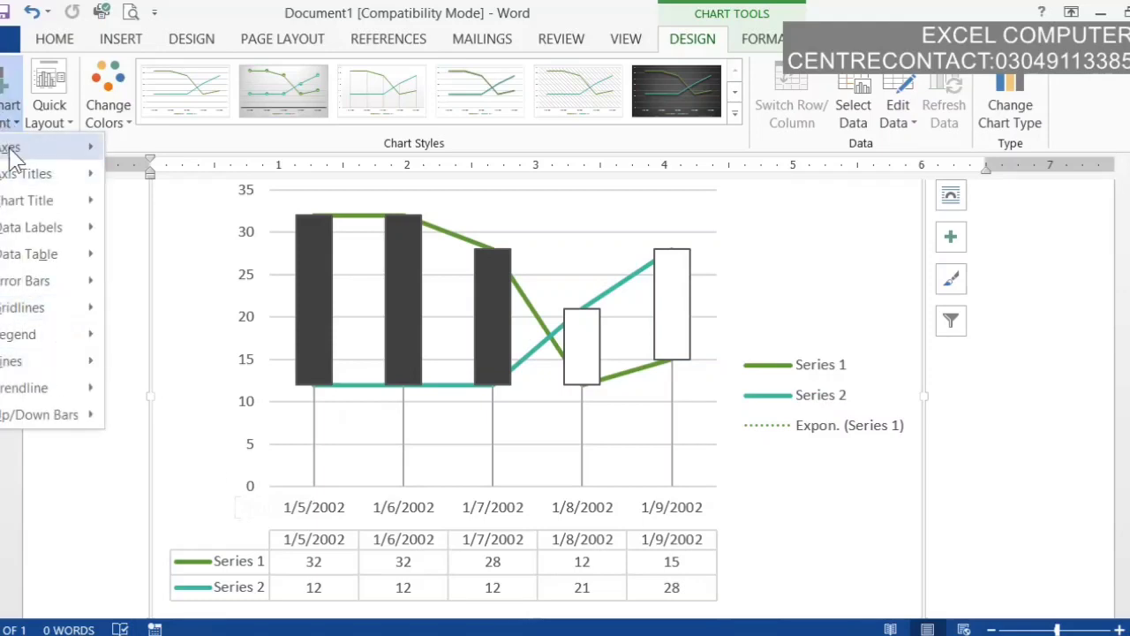
left_click(353, 353)
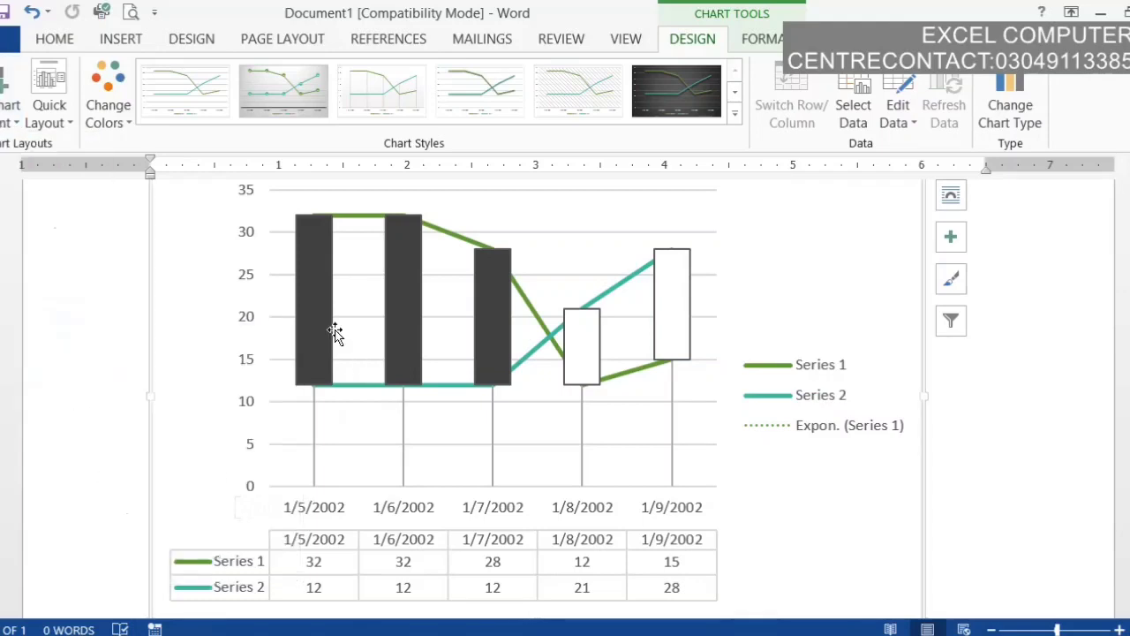
left_click(53, 119)
- Apply the quick layout with chart title, axis titles and drop lines
left_click(183, 358)
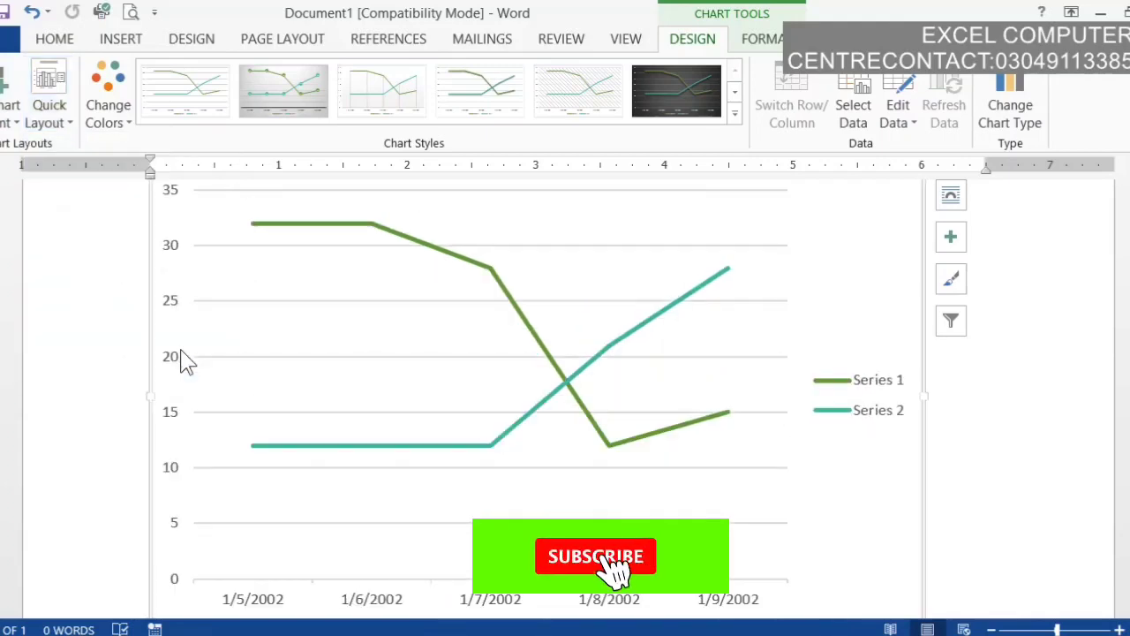
left_click(50, 115)
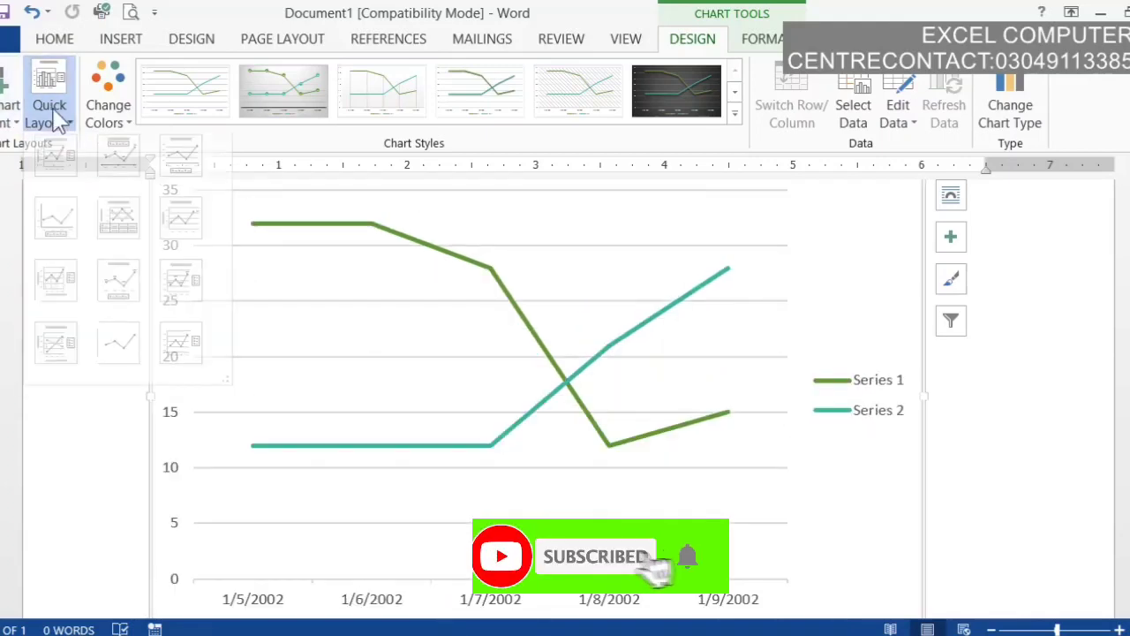
left_click(60, 362)
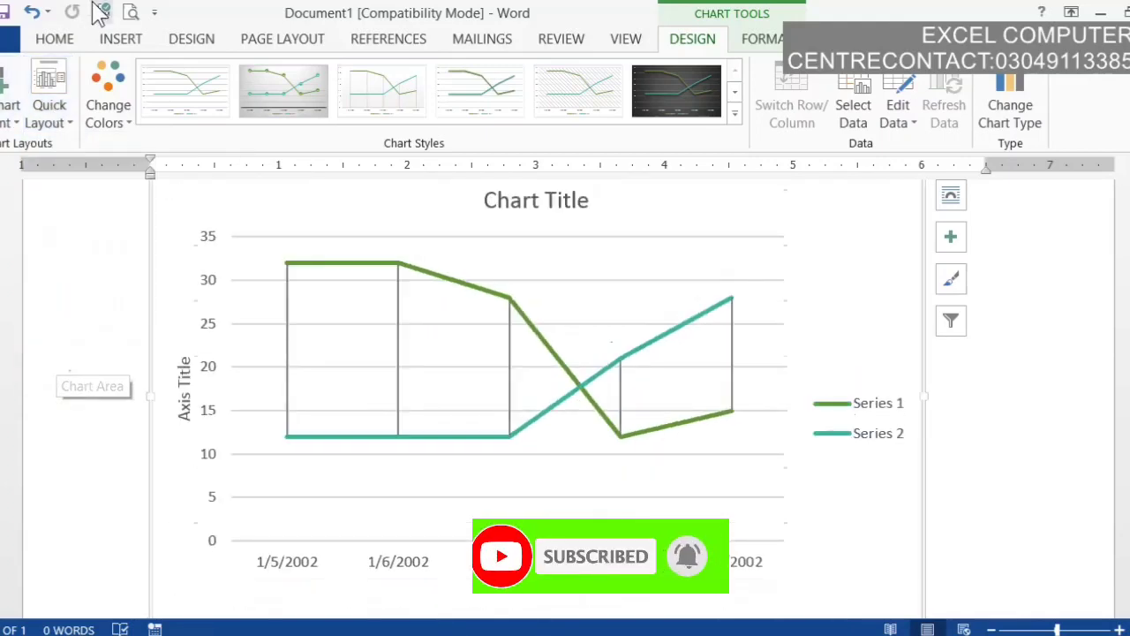
- Apply the monochromatic green colour scheme and the dark background chart style
left_click(110, 106)
left_click(237, 358)
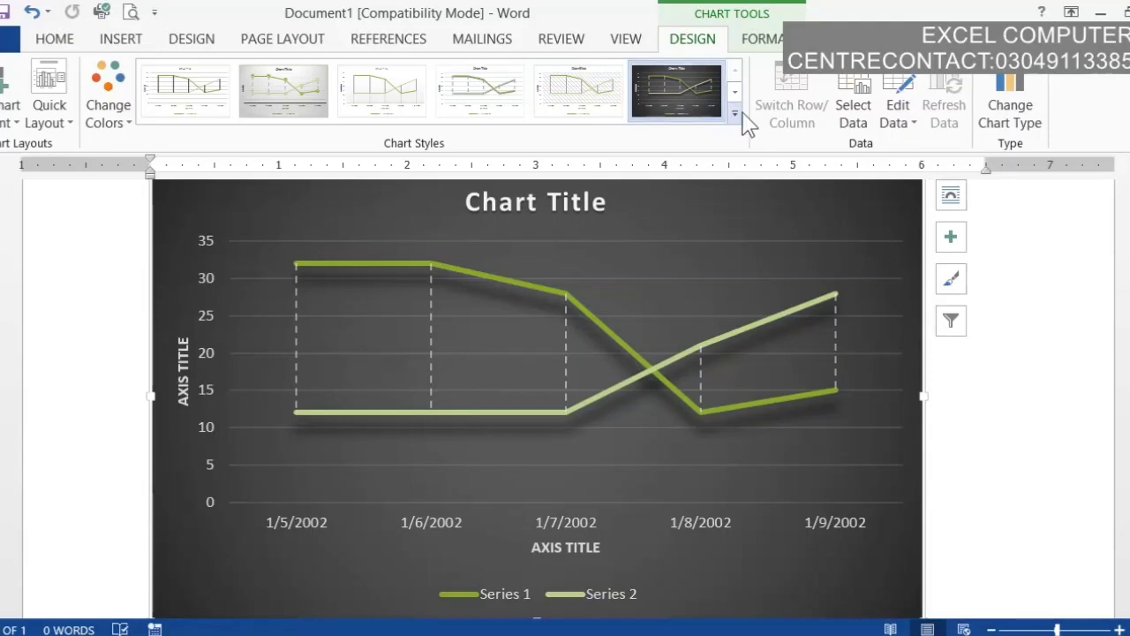
left_click(735, 113)
left_click(746, 132)
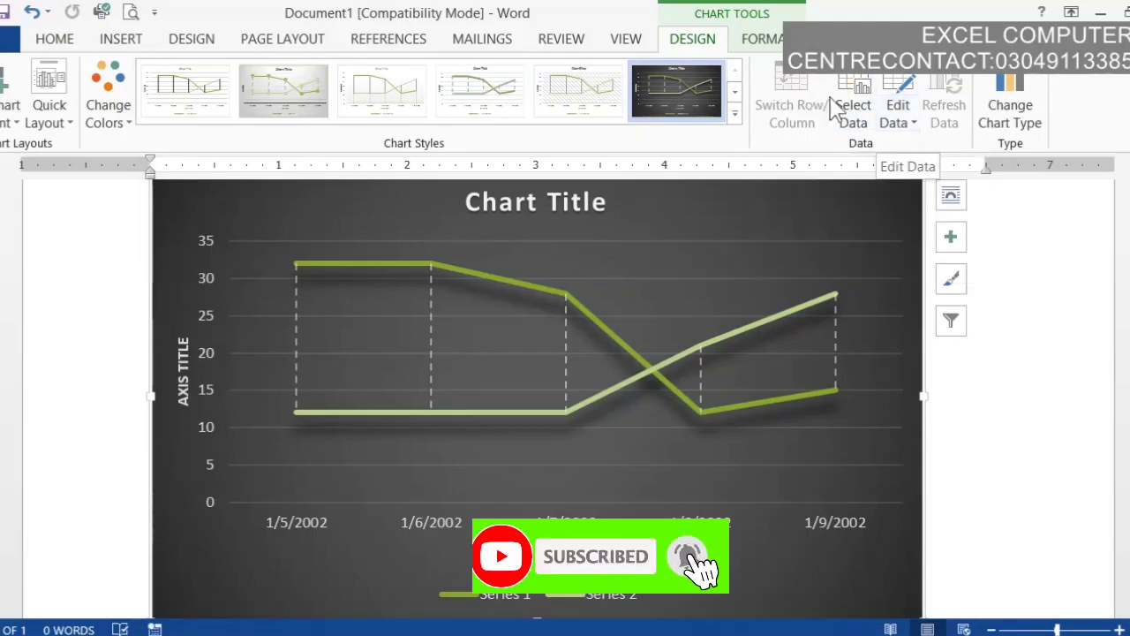
- Extend the chart's data range to include the NAME column
left_click(861, 109)
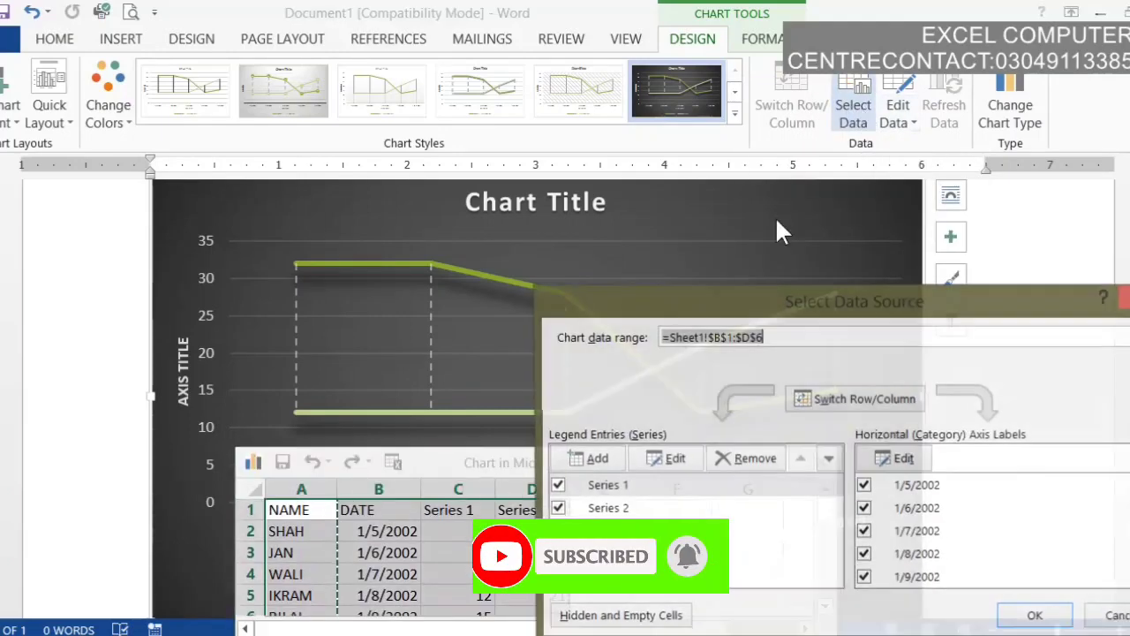
mouse_move(301, 511)
left_mouse_down()
mouse_move(511, 601)
mouse_move(517, 619)
left_mouse_up()
left_click(1037, 617)
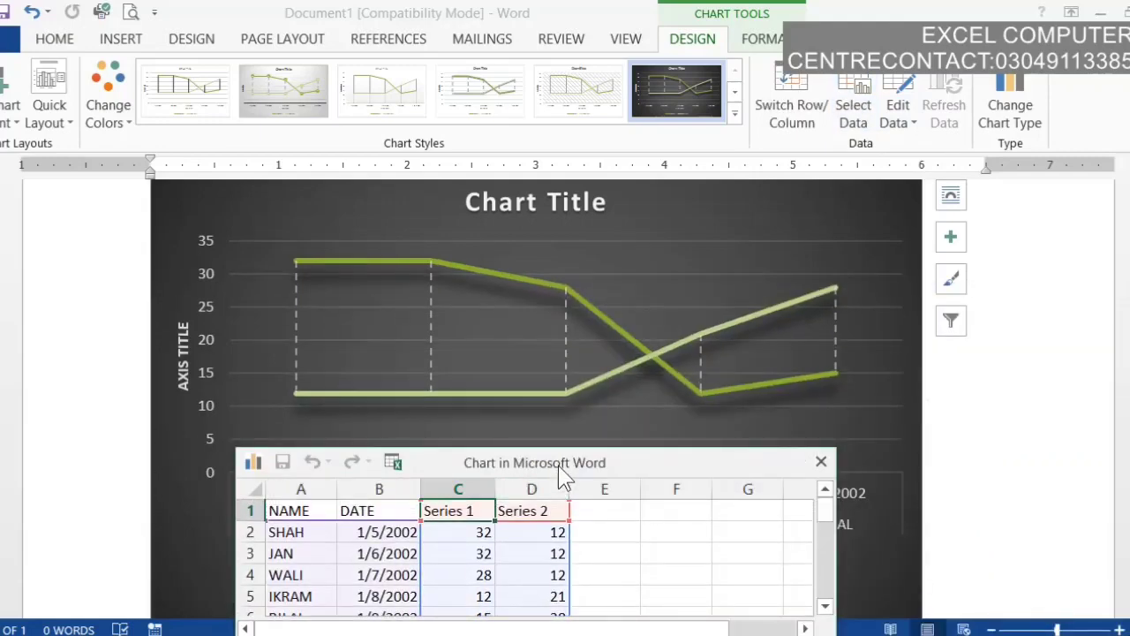
left_click_drag(558, 465, 432, 23)
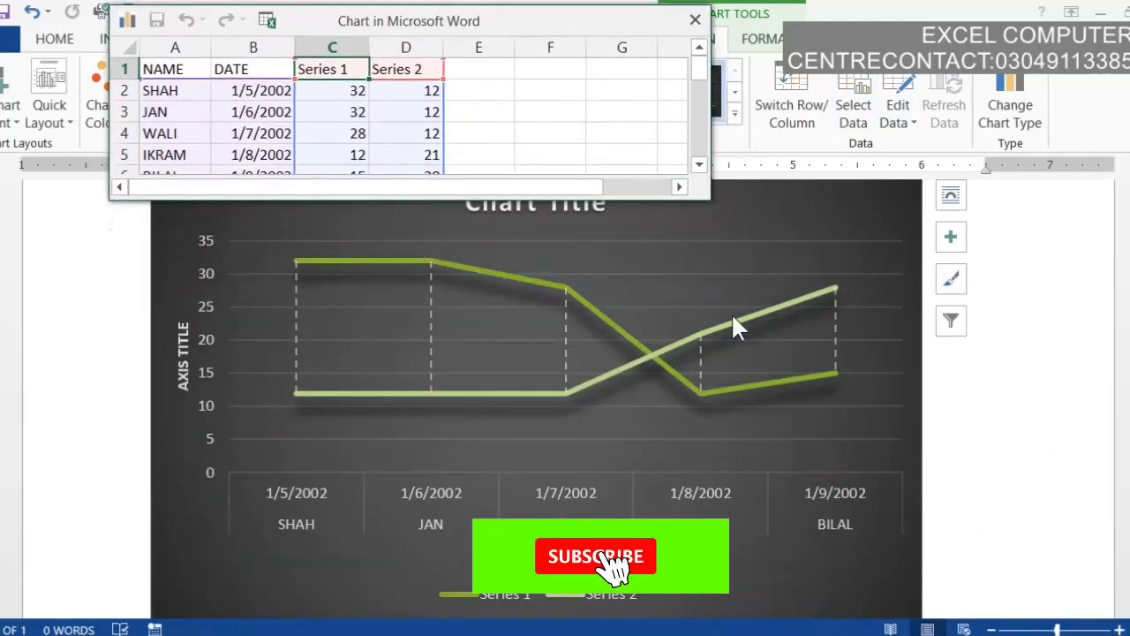
- Toggle Switch Row/Column back and forth to compare, then close the data sheet
left_click(799, 113)
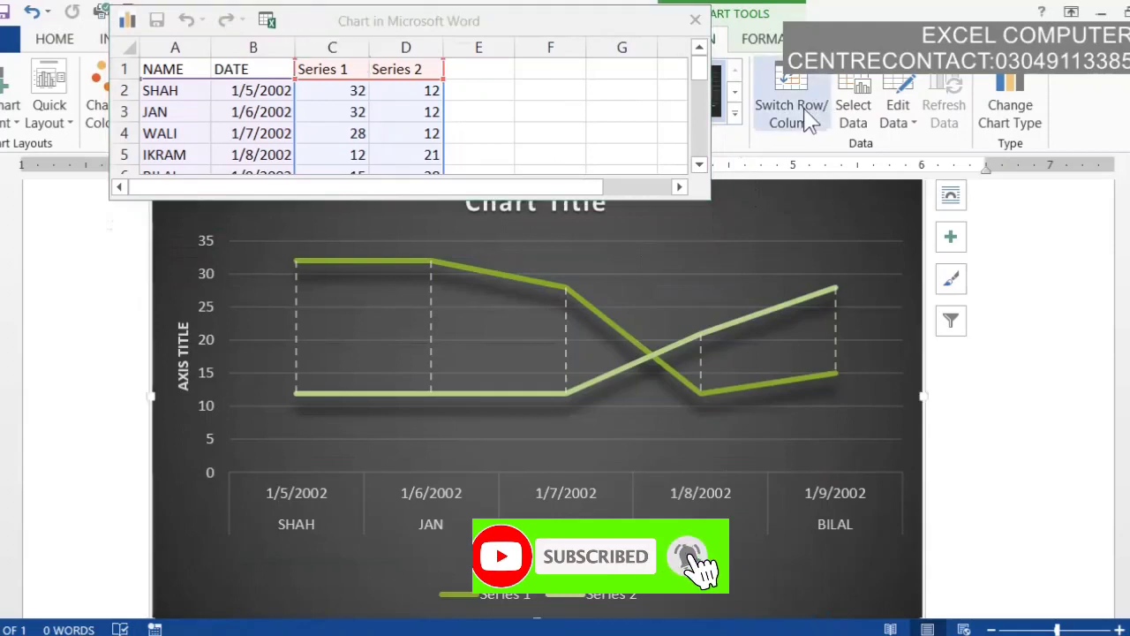
left_click(809, 121)
left_click(808, 121)
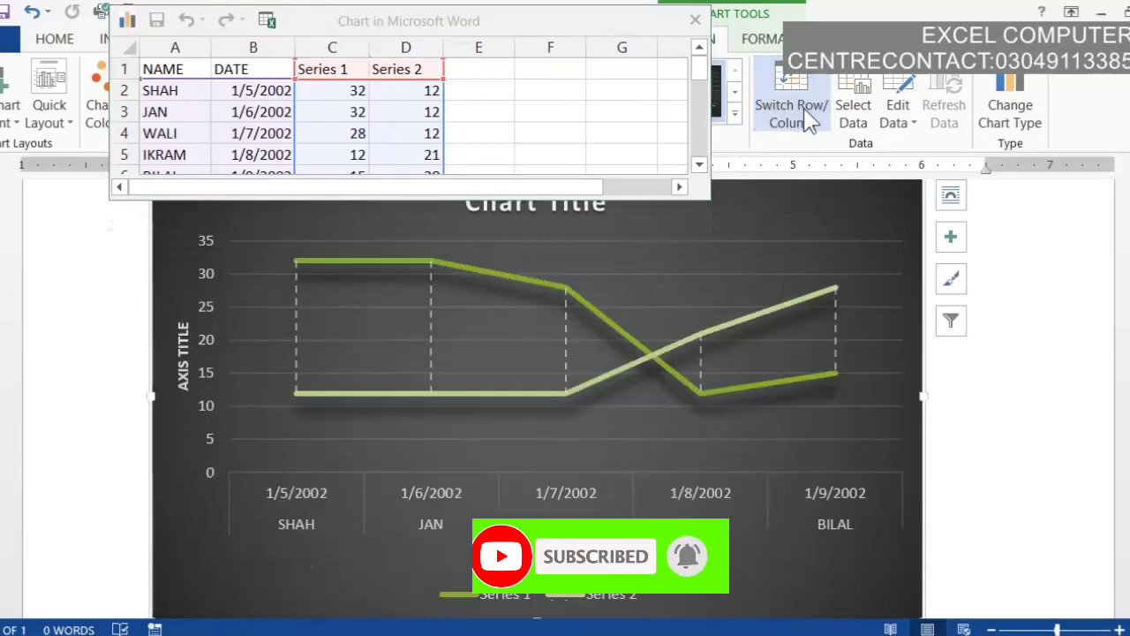
left_click(809, 121)
left_click(808, 121)
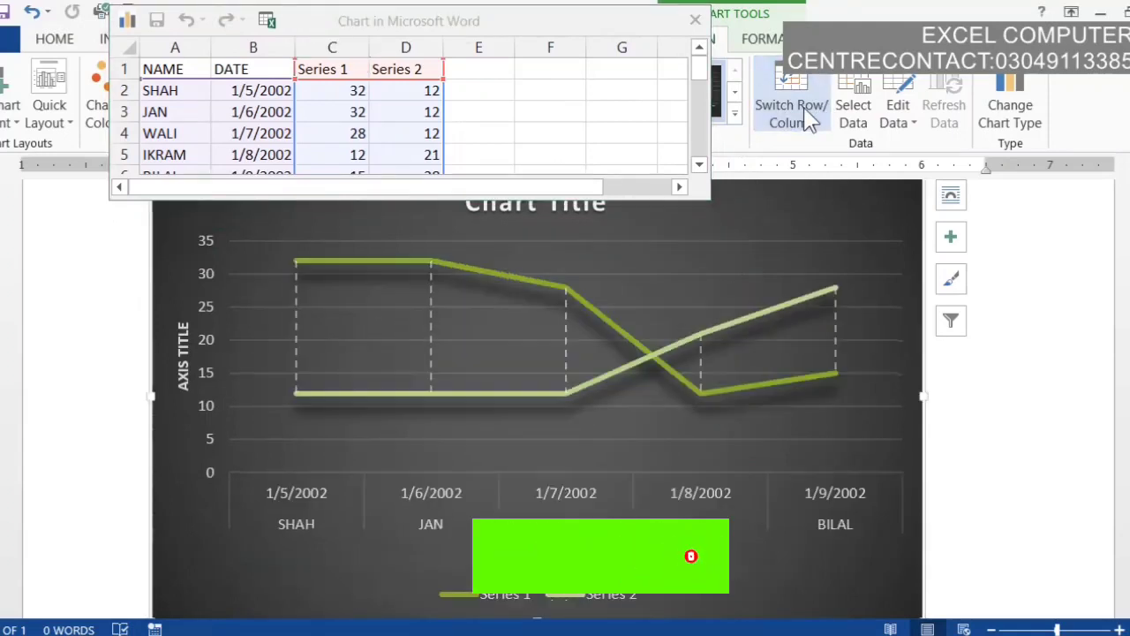
left_click(808, 121)
left_click(808, 121)
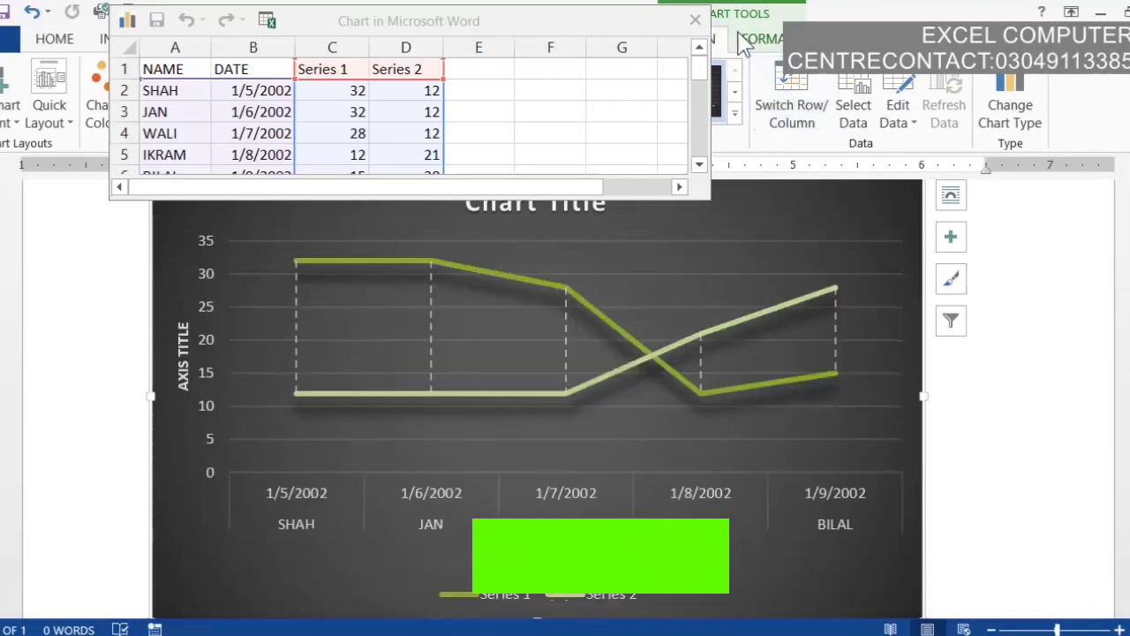
left_click(697, 19)
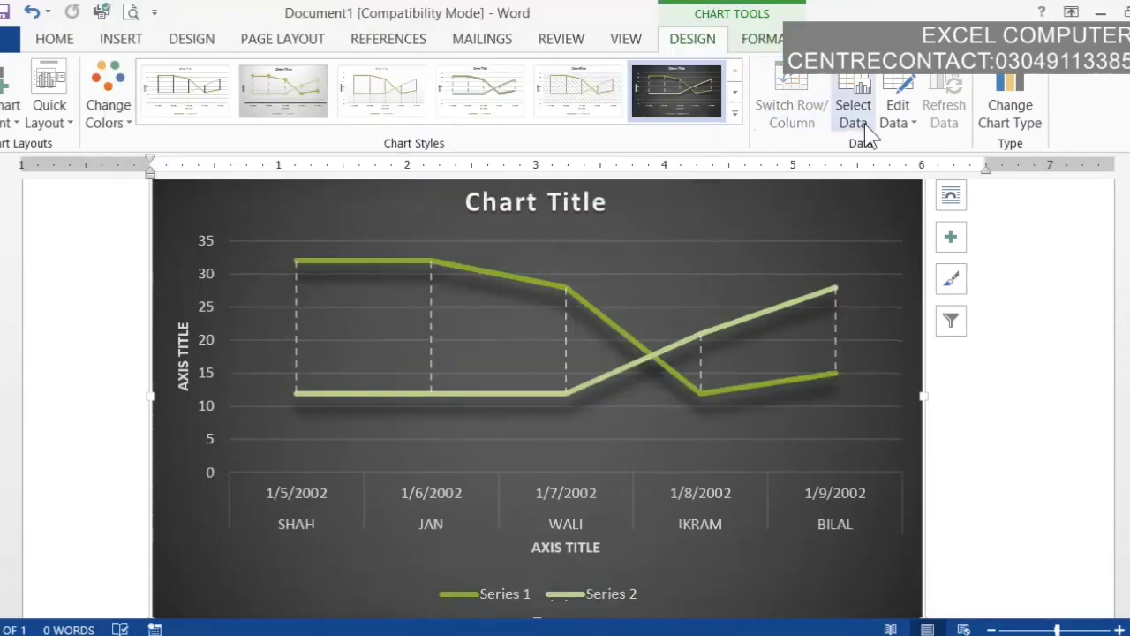
- Confirm the A1:D6 data range and reopen the chart data for editing
left_click(853, 115)
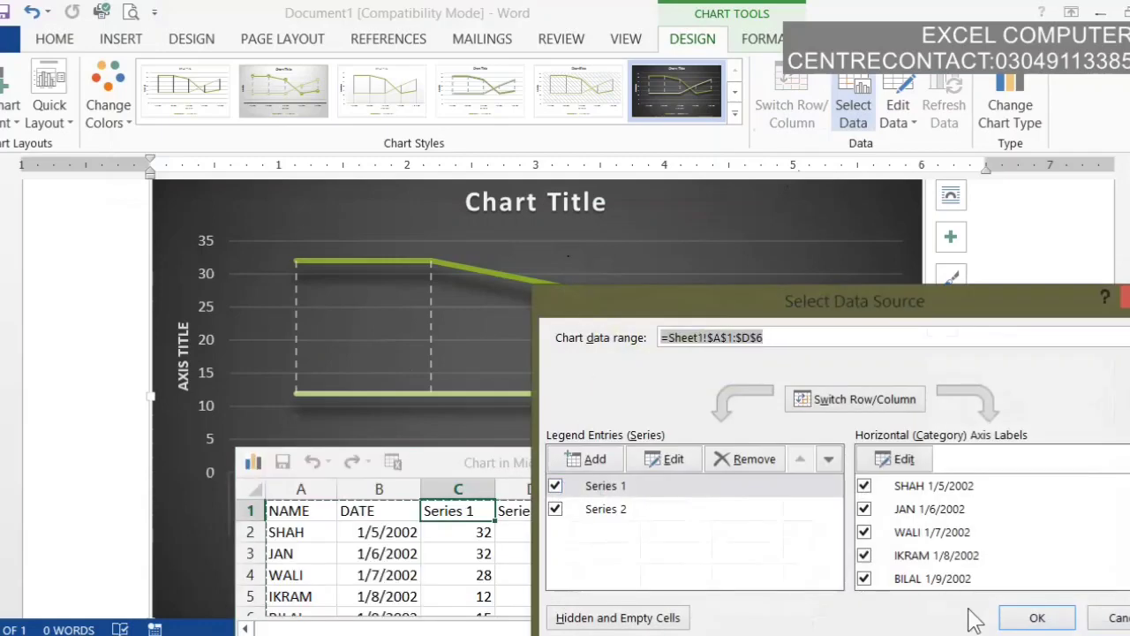
left_click(1033, 618)
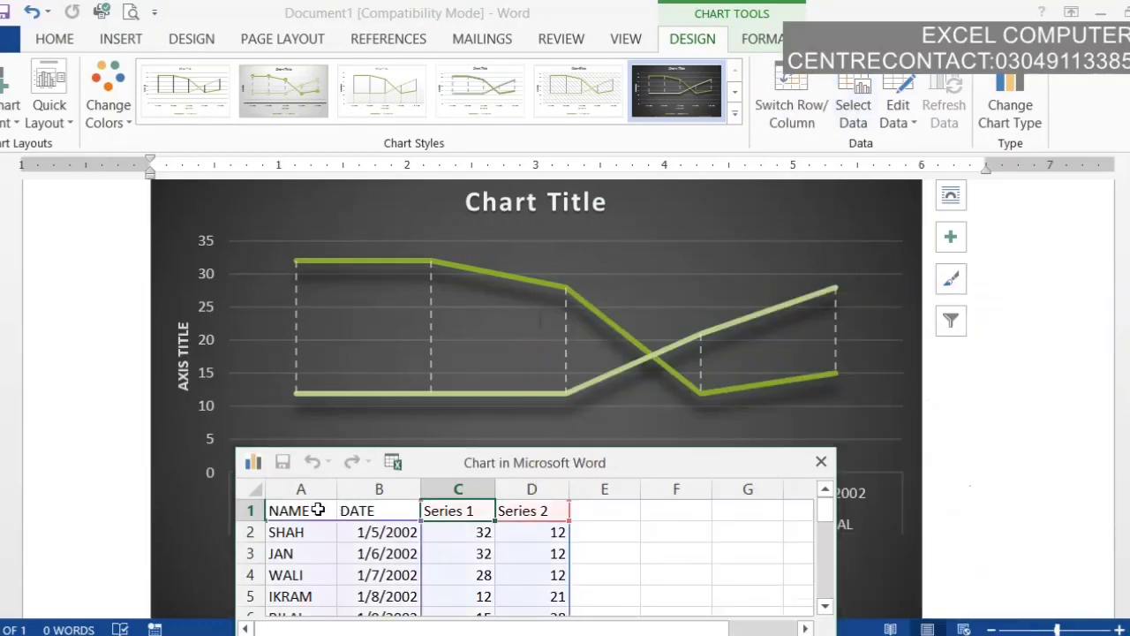
mouse_move(318, 510)
left_mouse_down()
mouse_move(455, 559)
mouse_move(545, 610)
left_mouse_up()
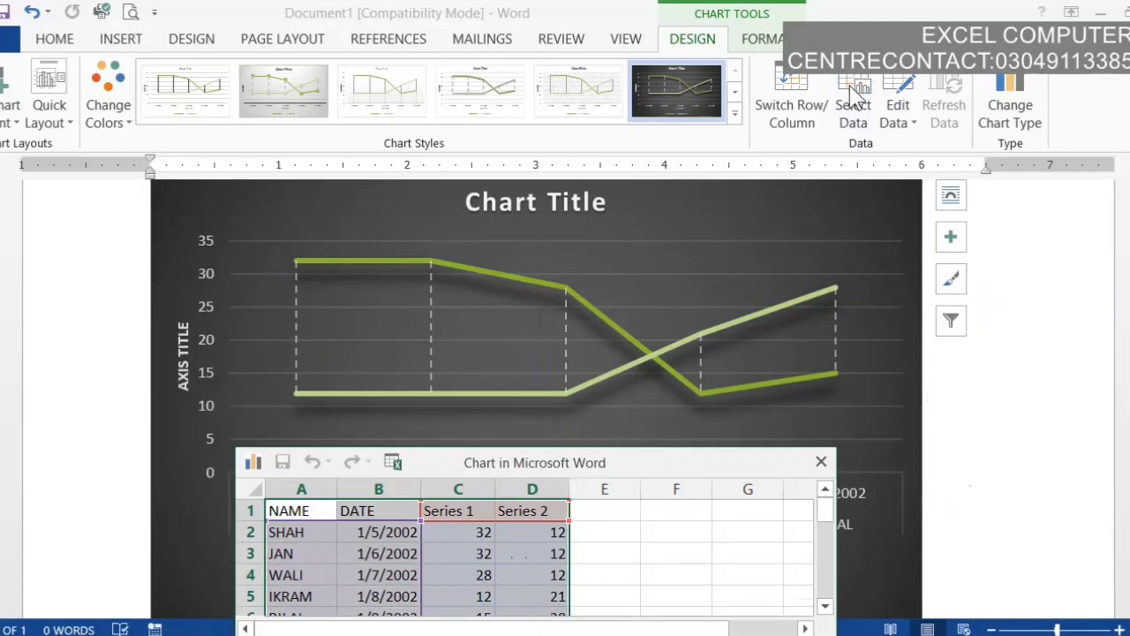
left_click(821, 462)
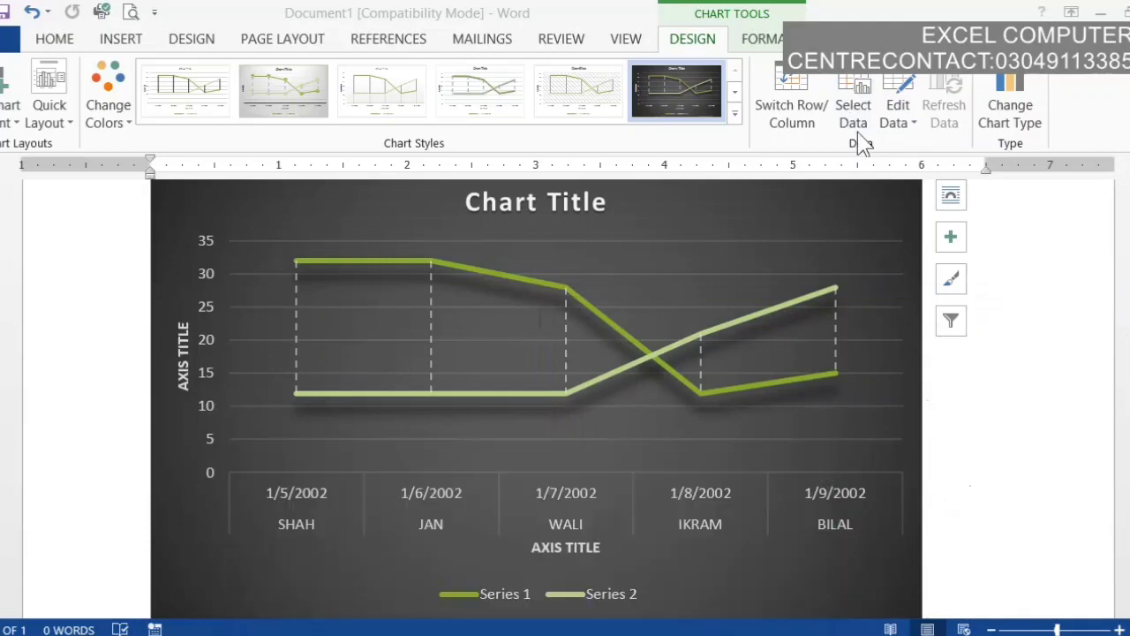
left_click(898, 121)
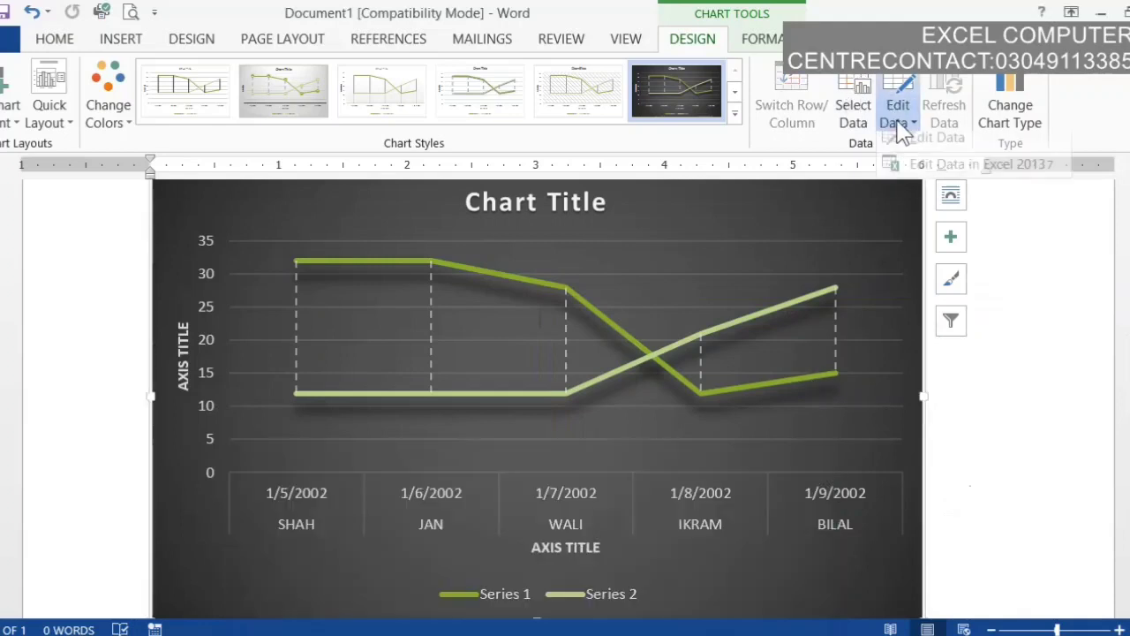
left_click(898, 152)
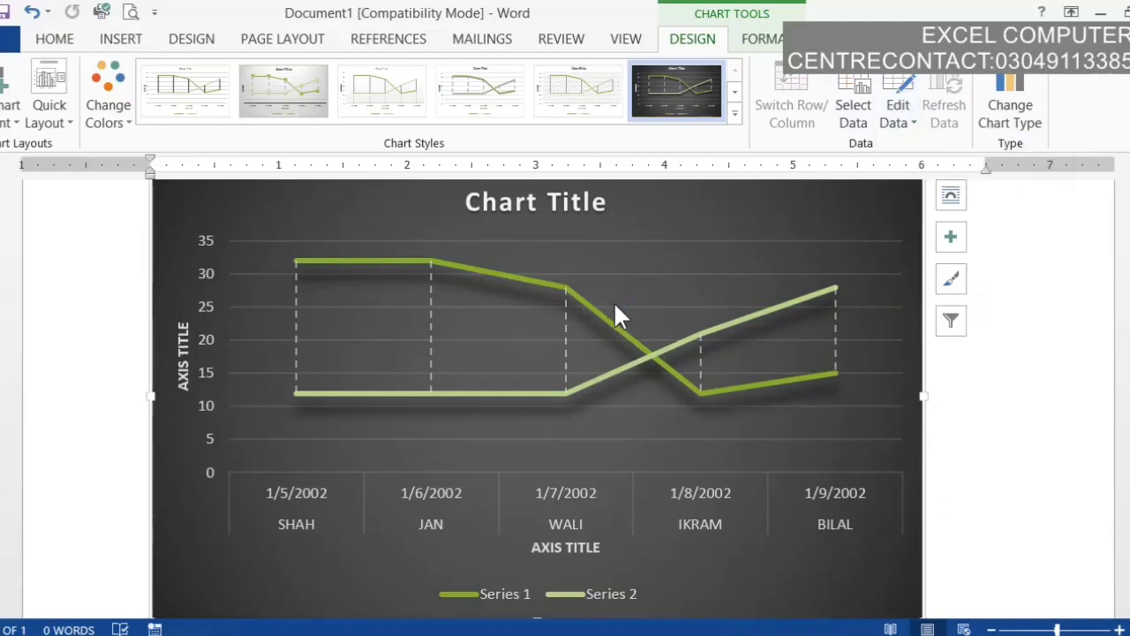
- Enter Series 1 values 89 in C3 and 90 in C4, then close the data sheet
mouse_move(581, 466)
left_mouse_down()
mouse_move(618, 186)
mouse_move(522, 50)
left_mouse_up()
left_click(348, 133)
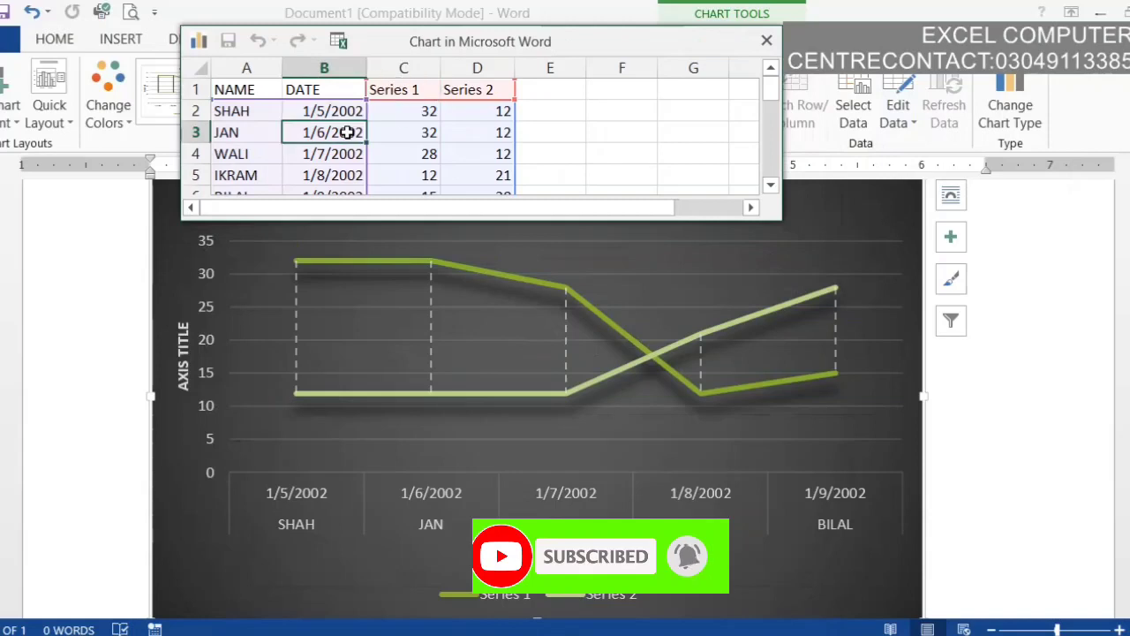
left_click(413, 129)
type("89")
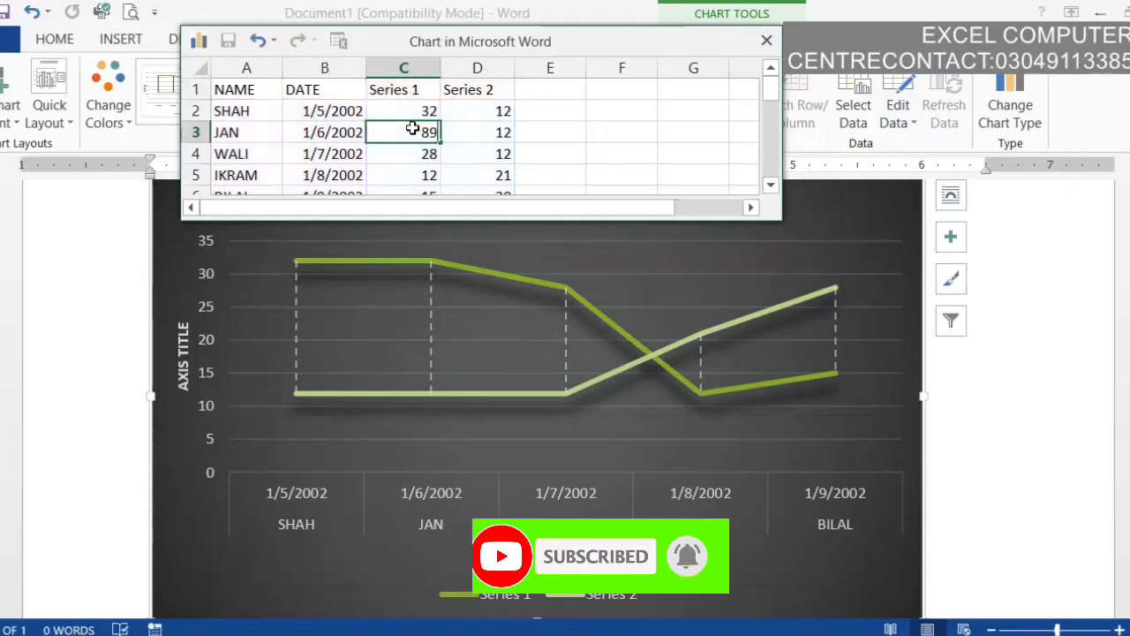
key("Return")
type("90")
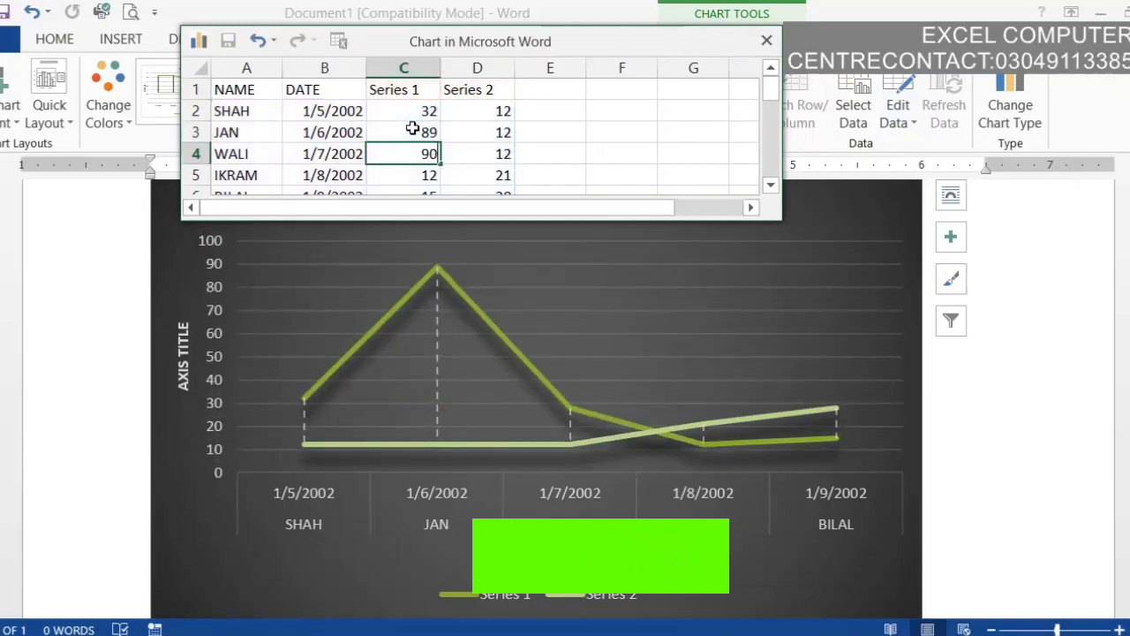
key("Return")
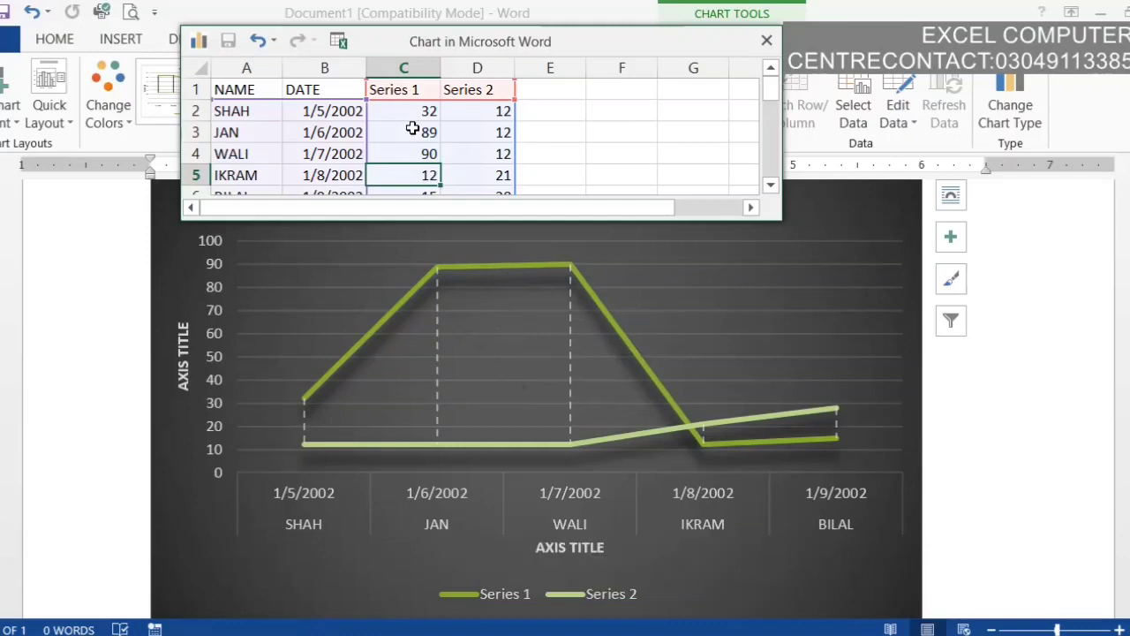
left_click(514, 285)
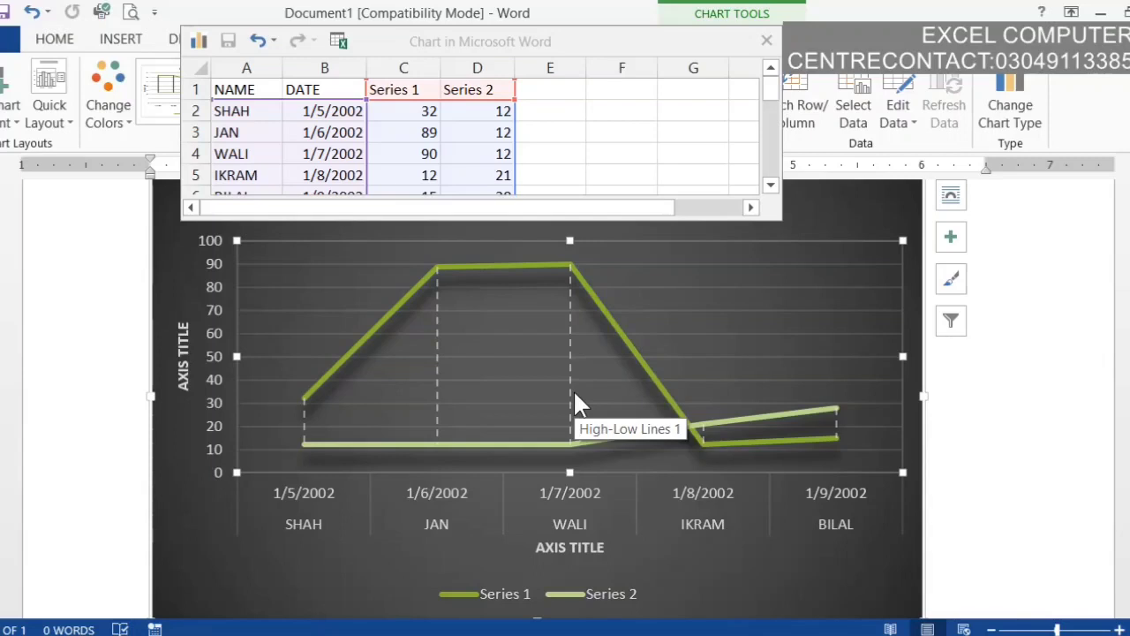
left_click(866, 264)
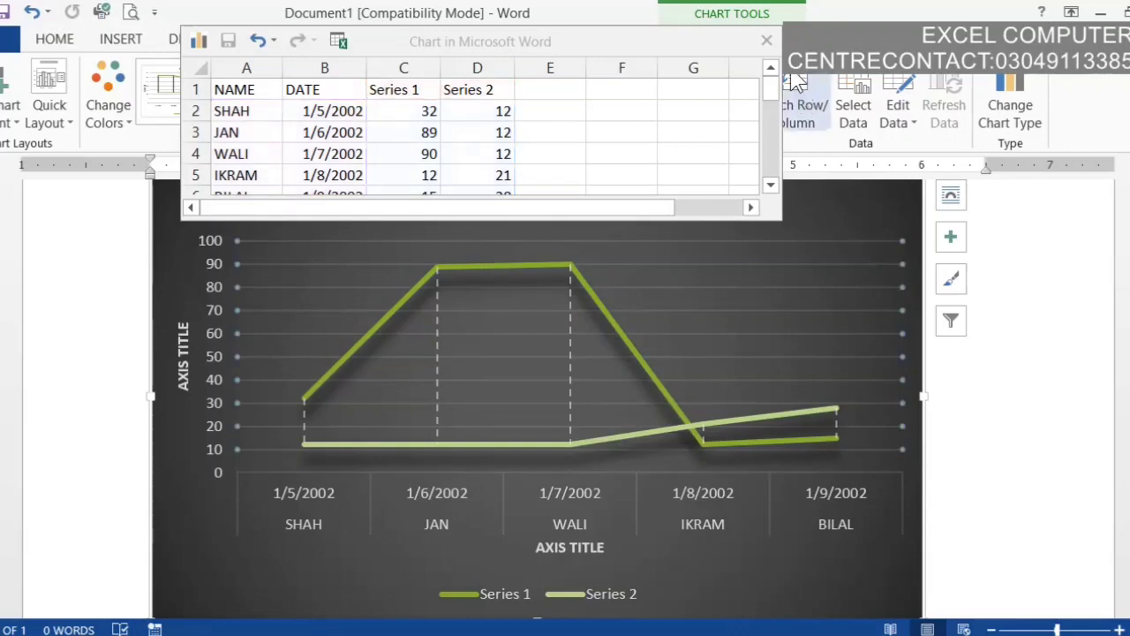
left_click(767, 40)
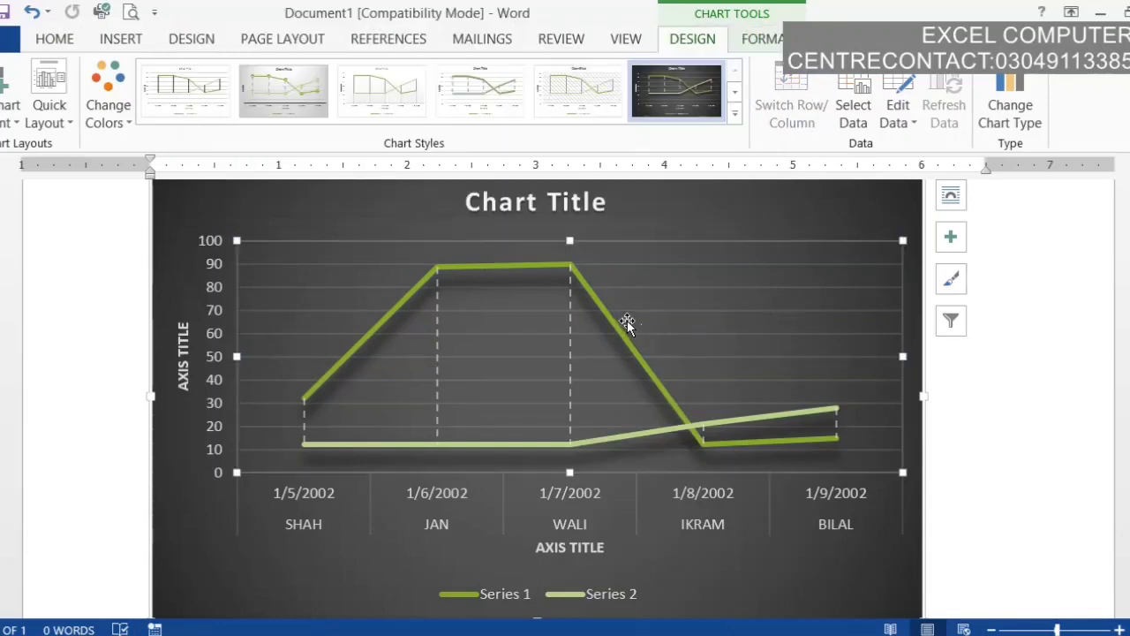
- Switch the line chart to a Clustered Bar chart after previewing column and stock types
left_click(1011, 113)
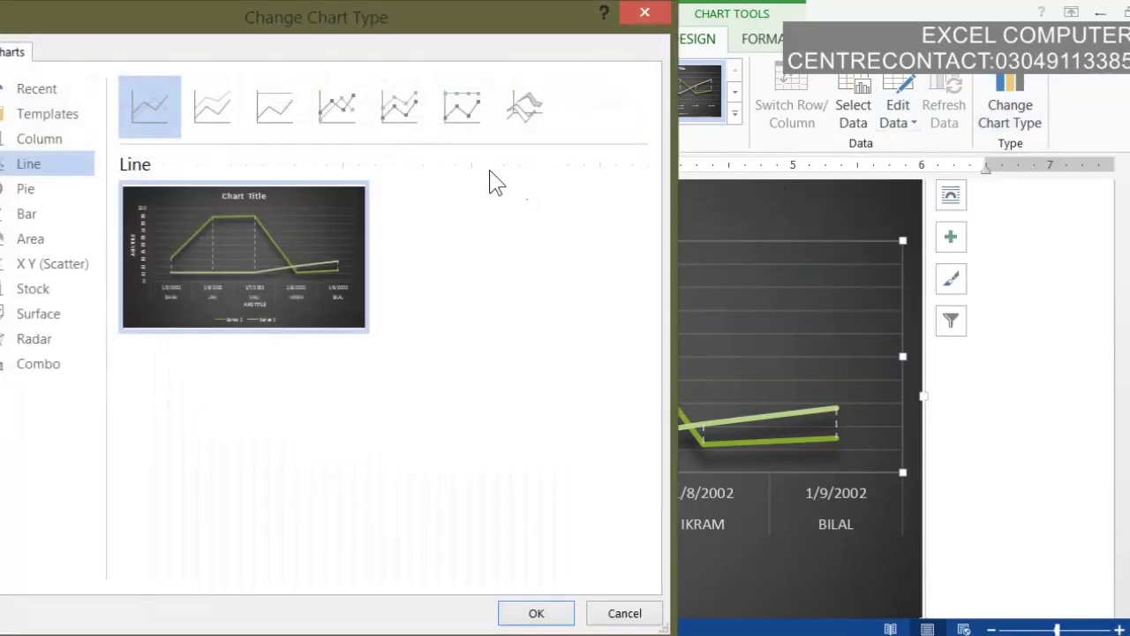
left_click(70, 138)
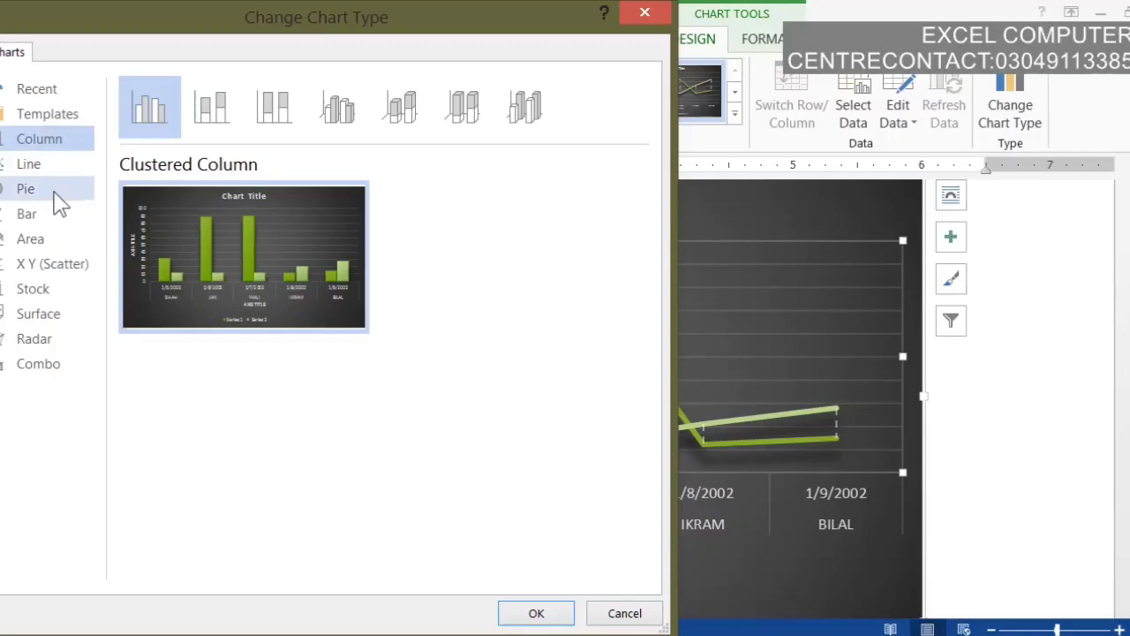
left_click(22, 289)
left_click(27, 214)
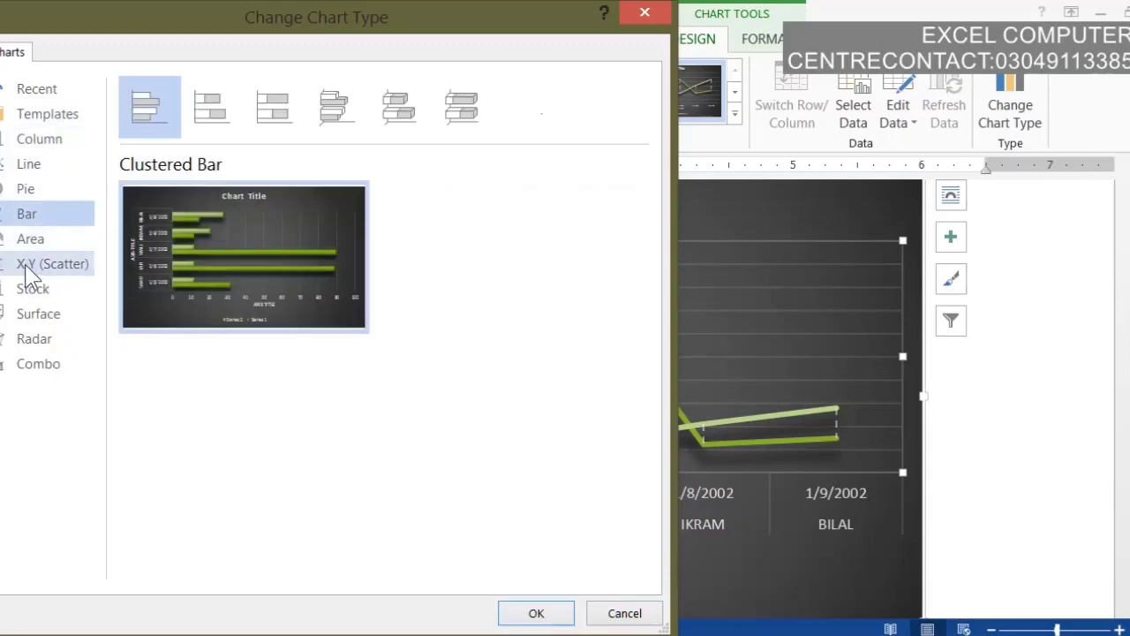
left_click(536, 613)
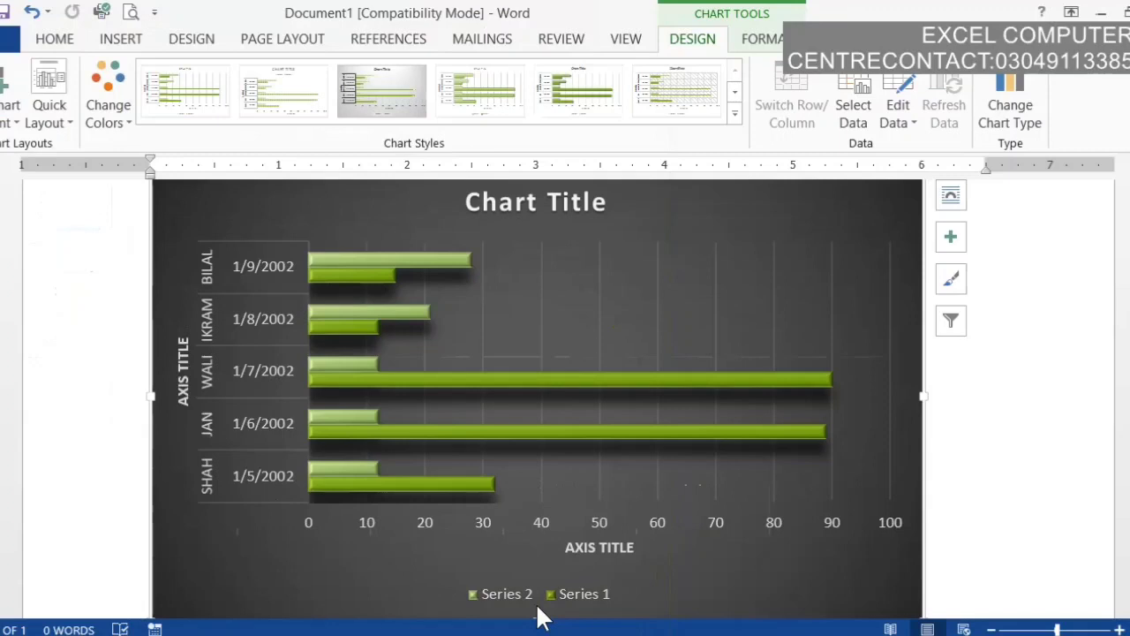
- On the Format tab, step through Chart Area, Chart Title and Low Lines 1 in Chart Elements
left_click(765, 40)
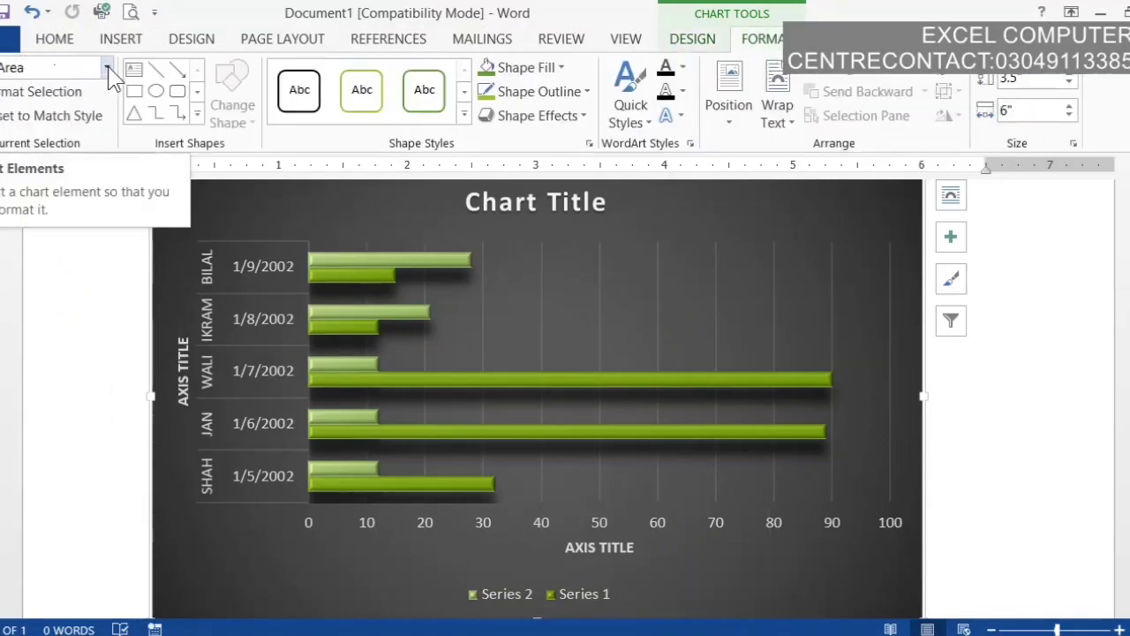
left_click(107, 69)
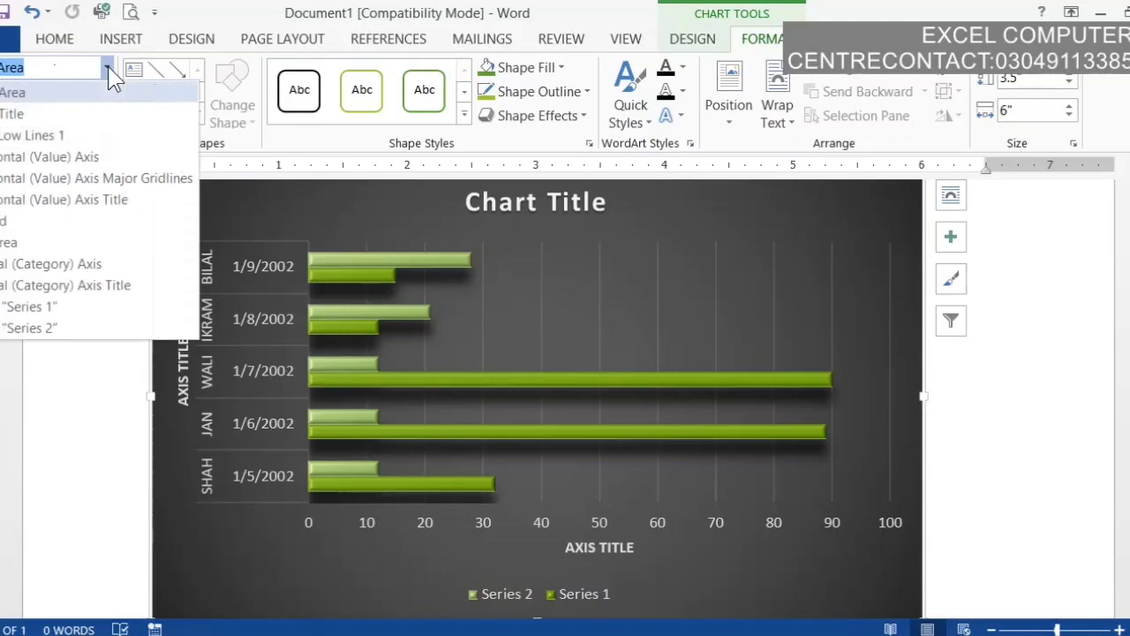
left_click(23, 99)
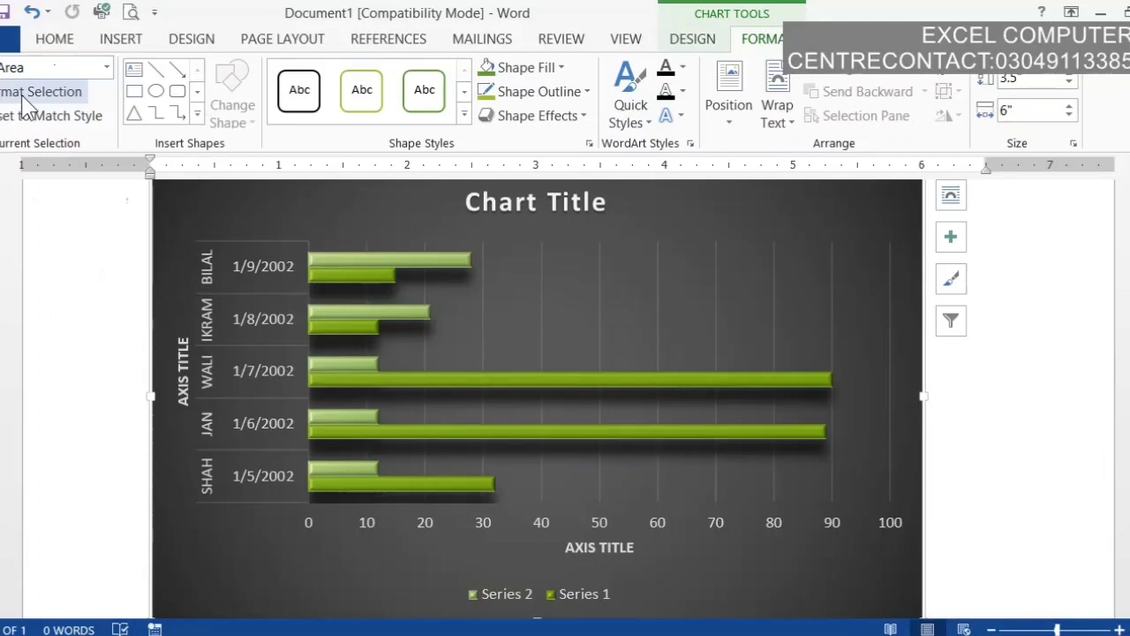
left_click(79, 69)
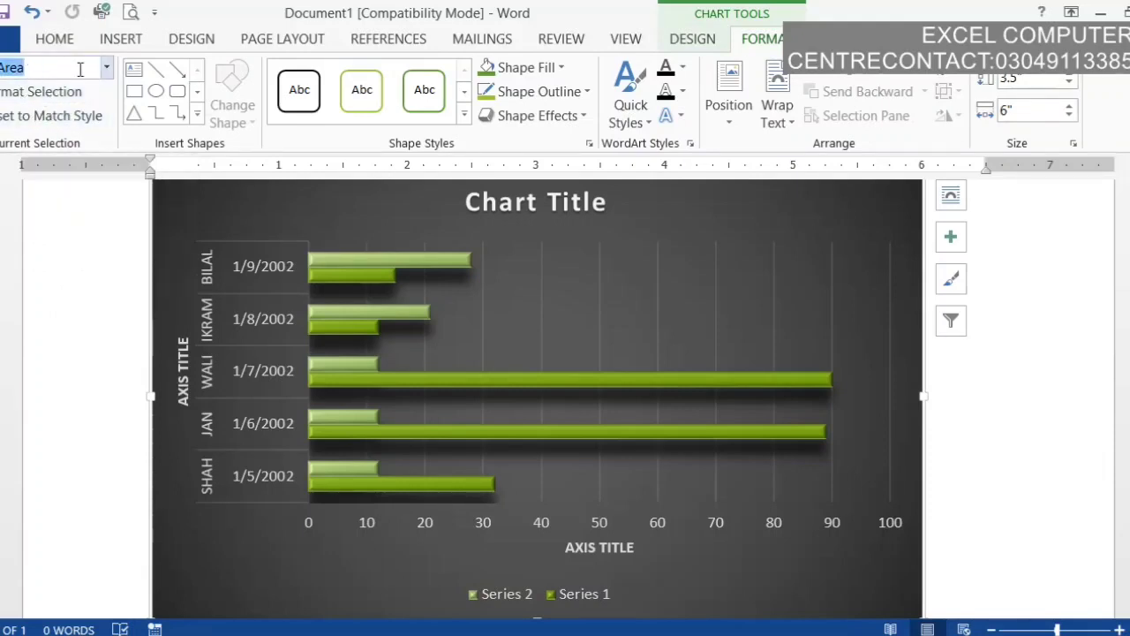
left_click(107, 69)
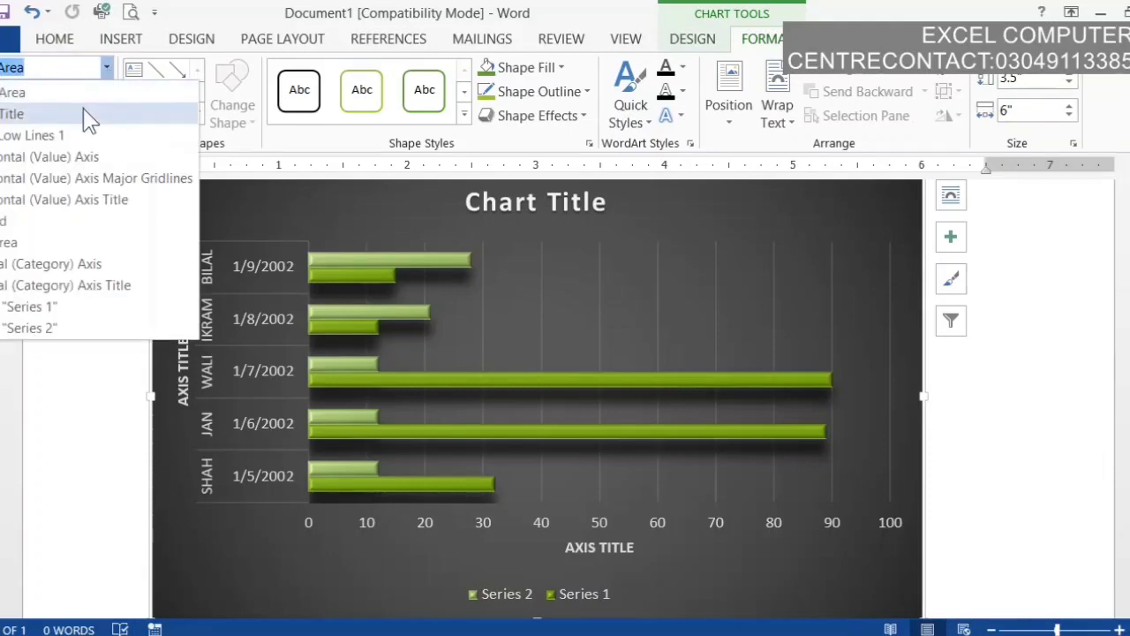
left_click(89, 115)
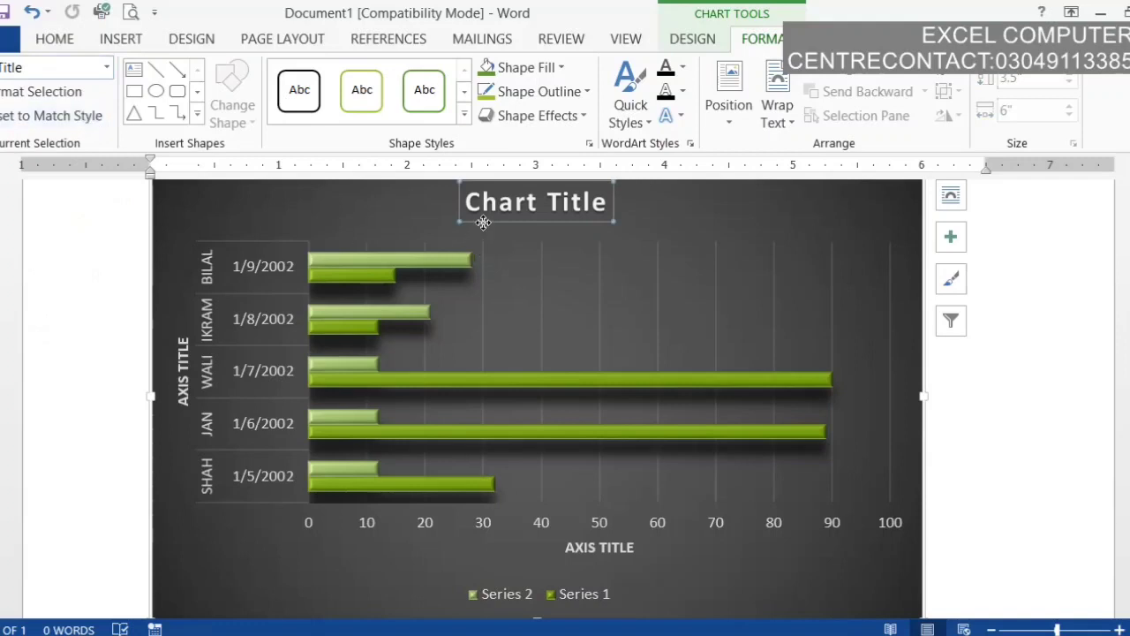
left_click(107, 69)
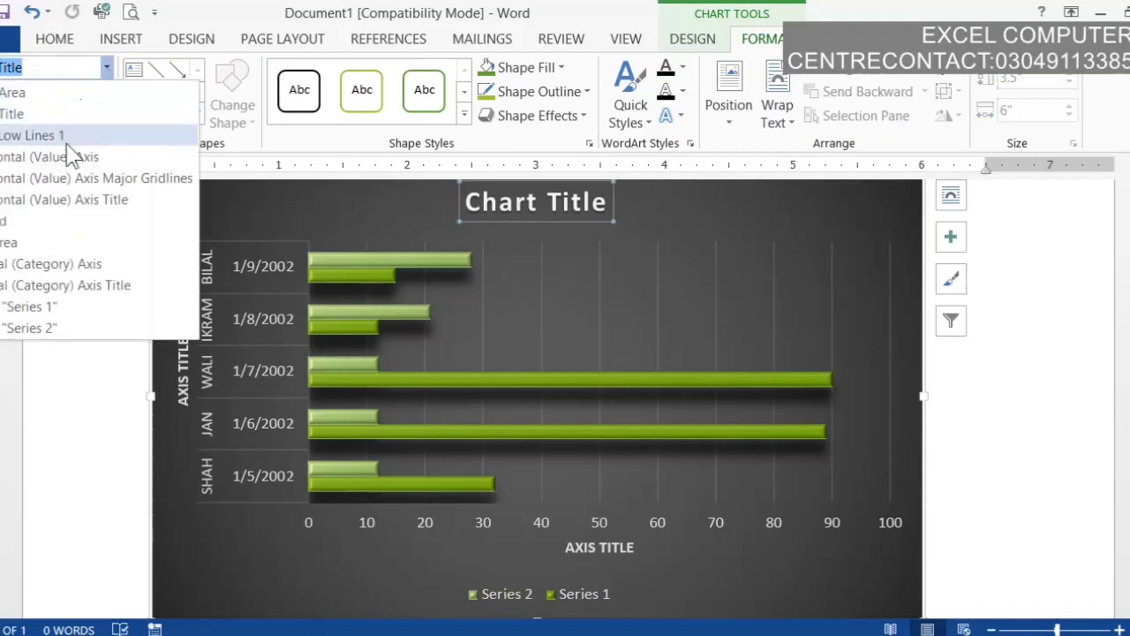
left_click(36, 135)
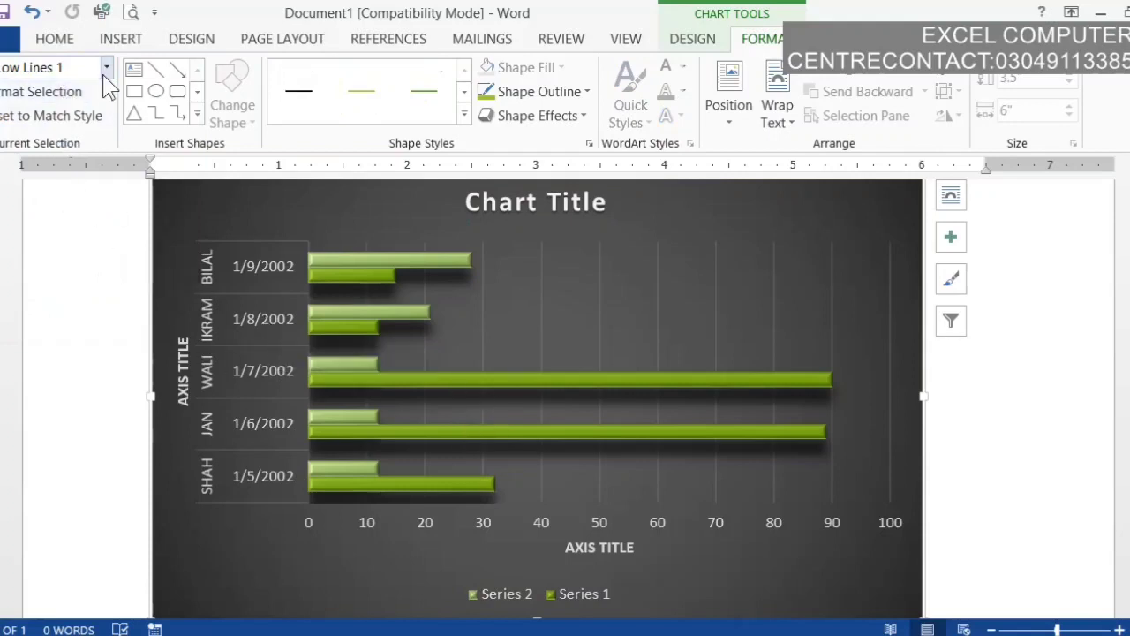
- Step through the value axis, its major gridlines and the legend, finishing on Plot Area
left_click(106, 69)
key("Down")
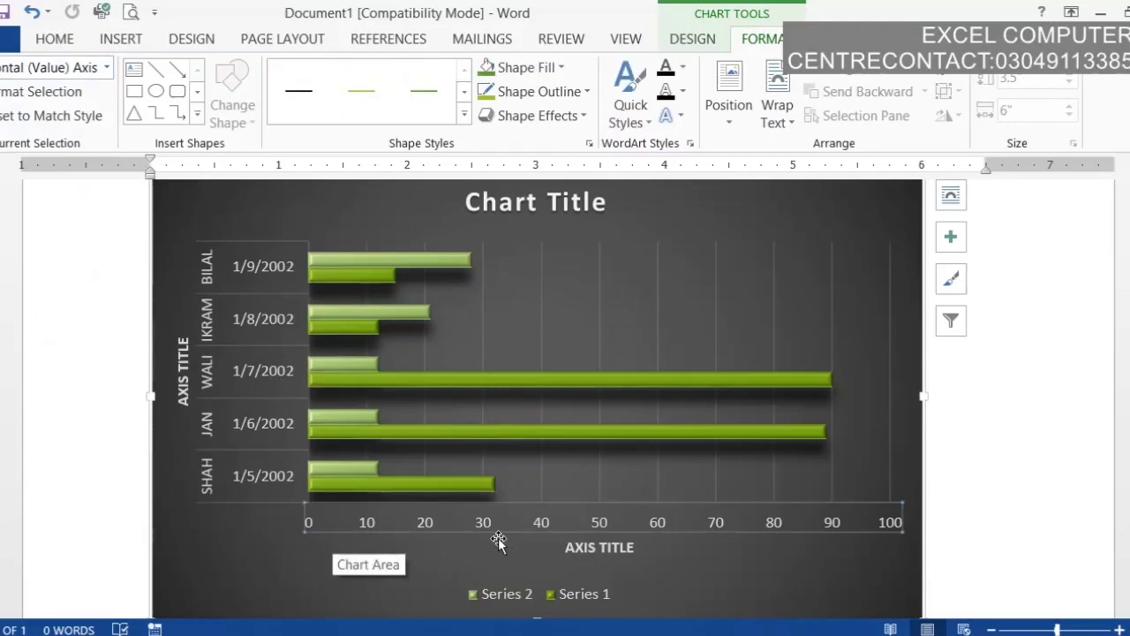
left_click(106, 67)
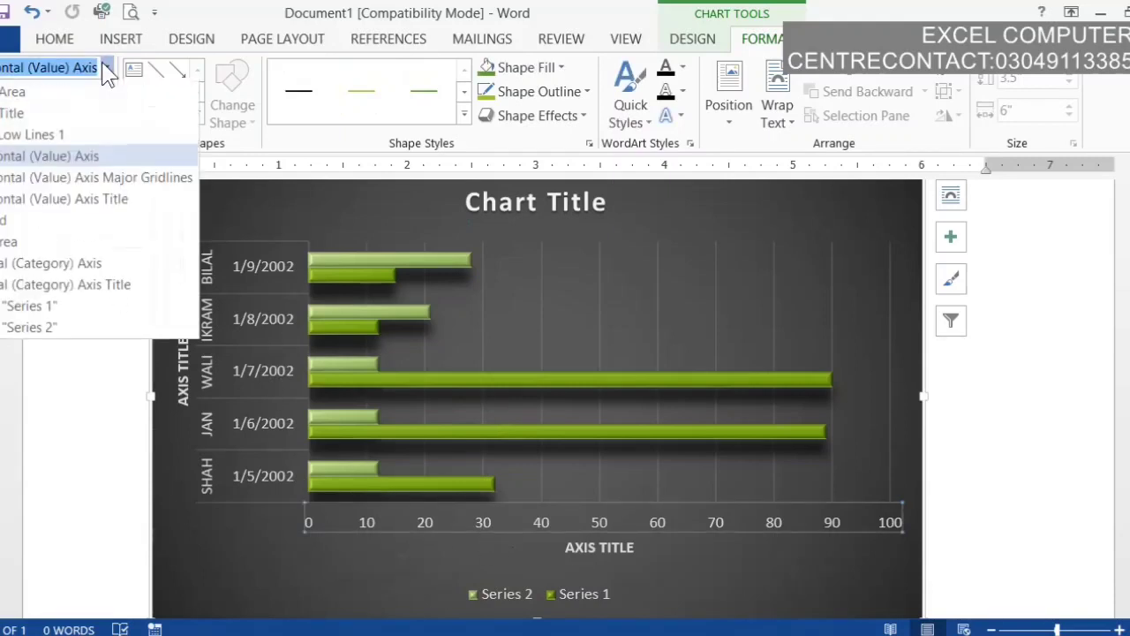
left_click(69, 180)
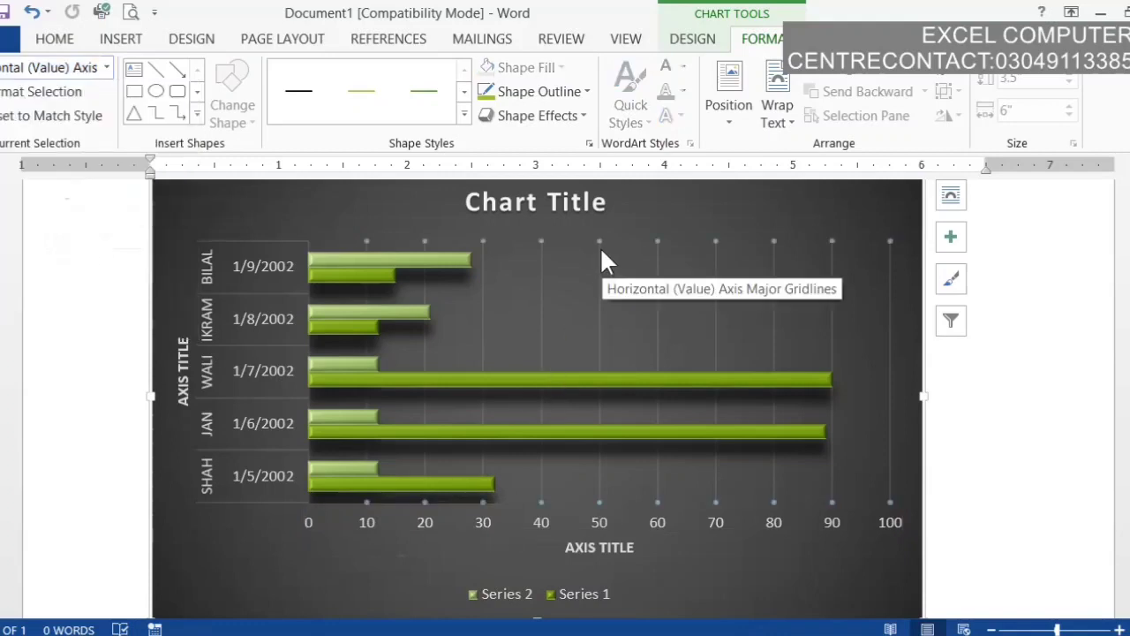
left_click(104, 69)
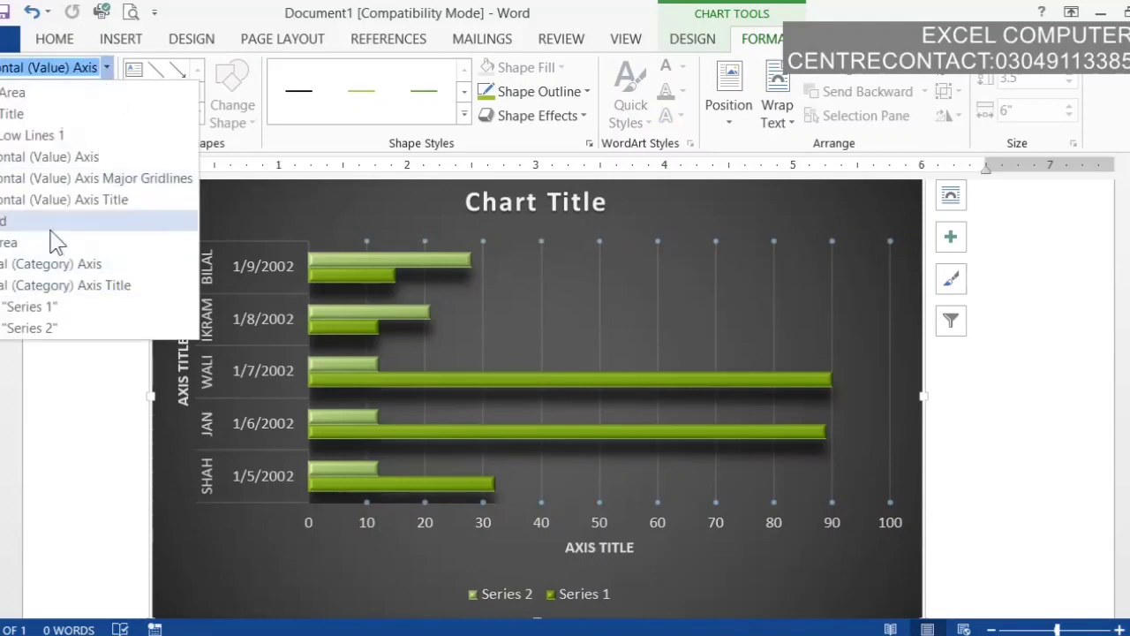
left_click(53, 237)
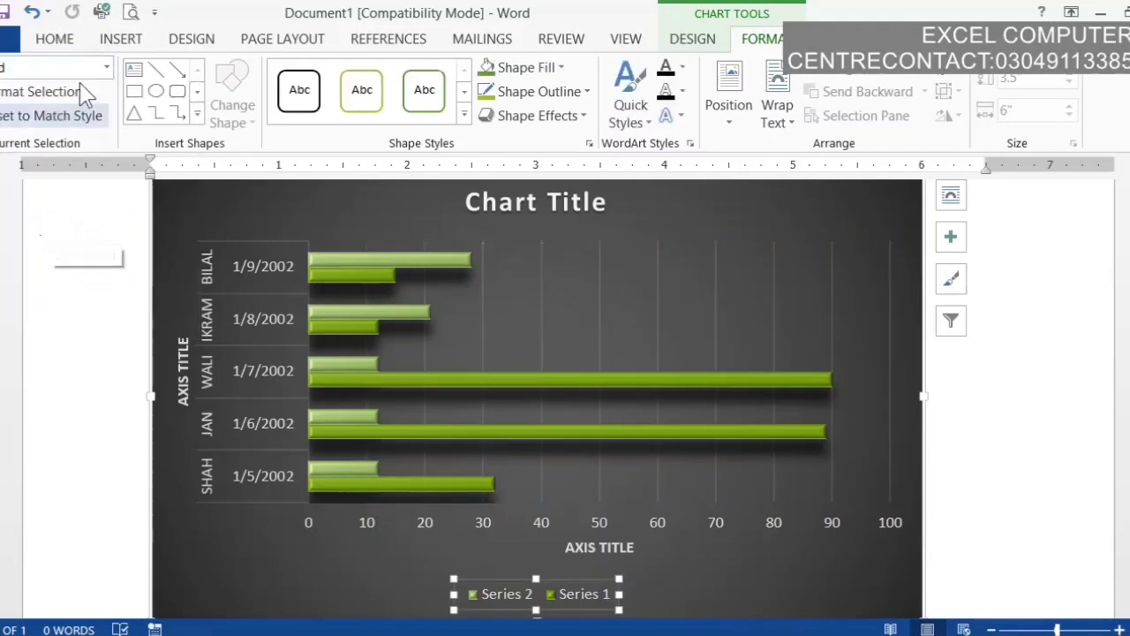
left_click(103, 67)
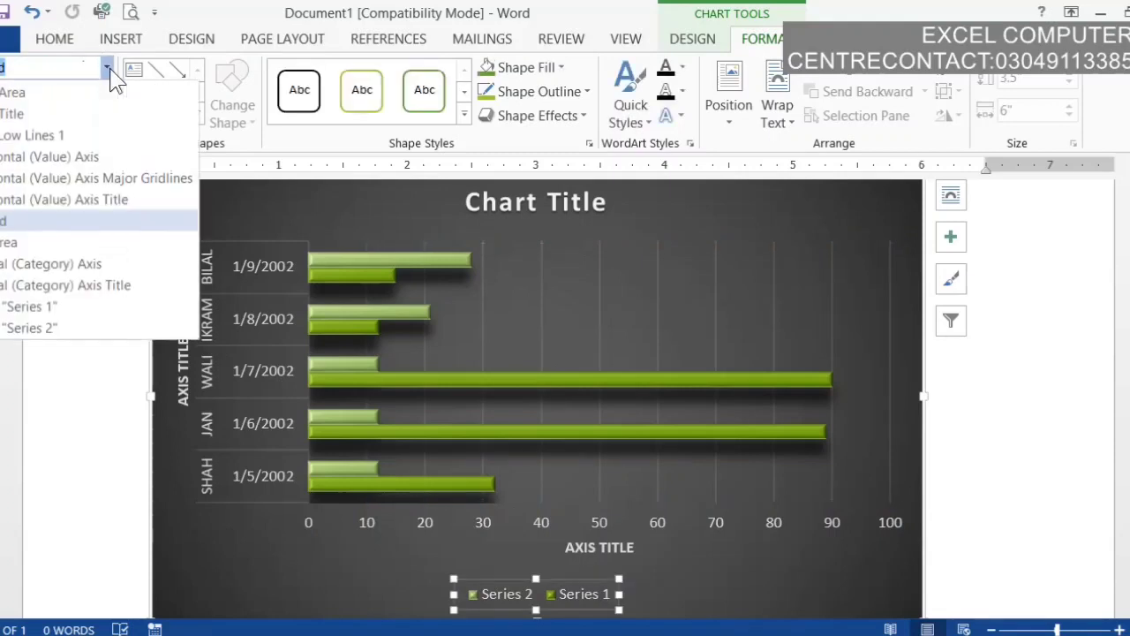
left_click(33, 242)
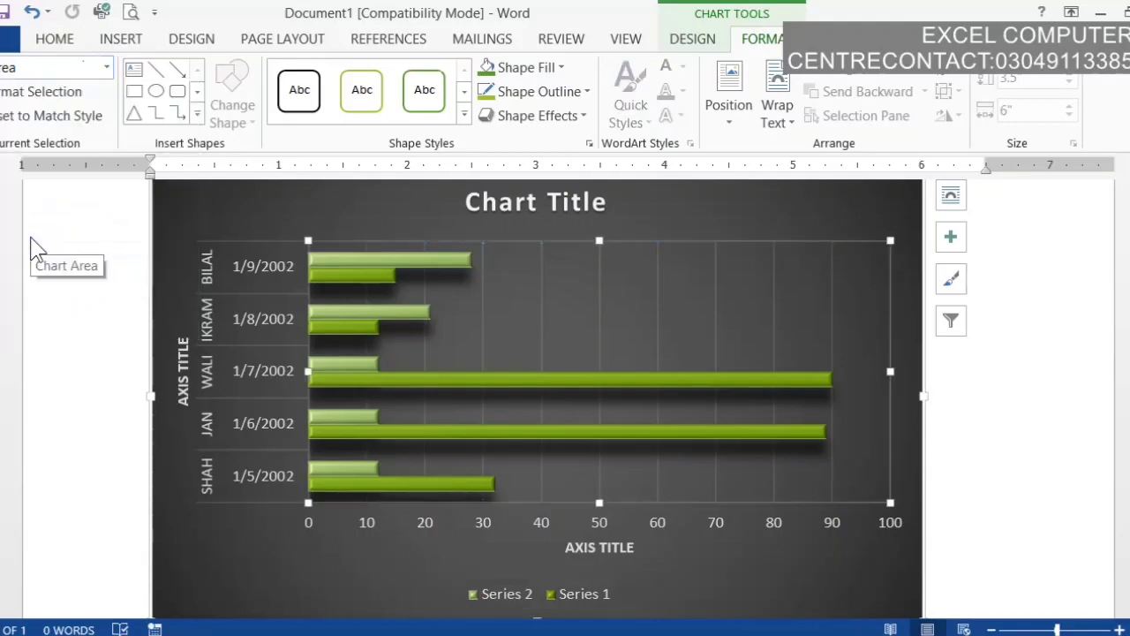
- In Format Plot Area, switch the fill to a teal radial preset gradient
left_click(9, 99)
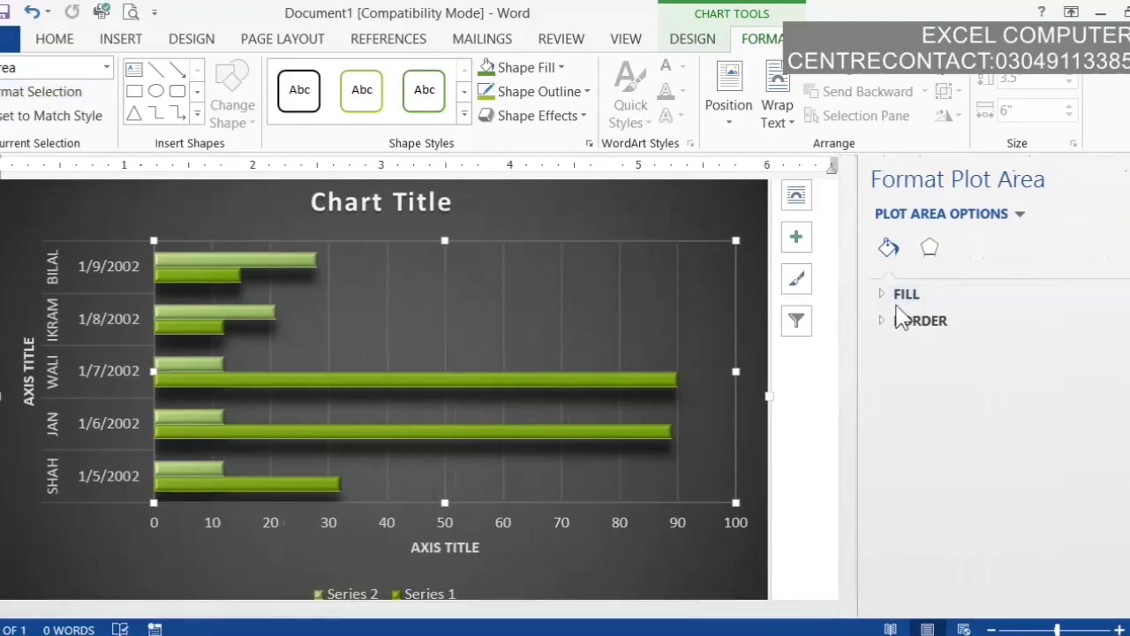
left_click(892, 297)
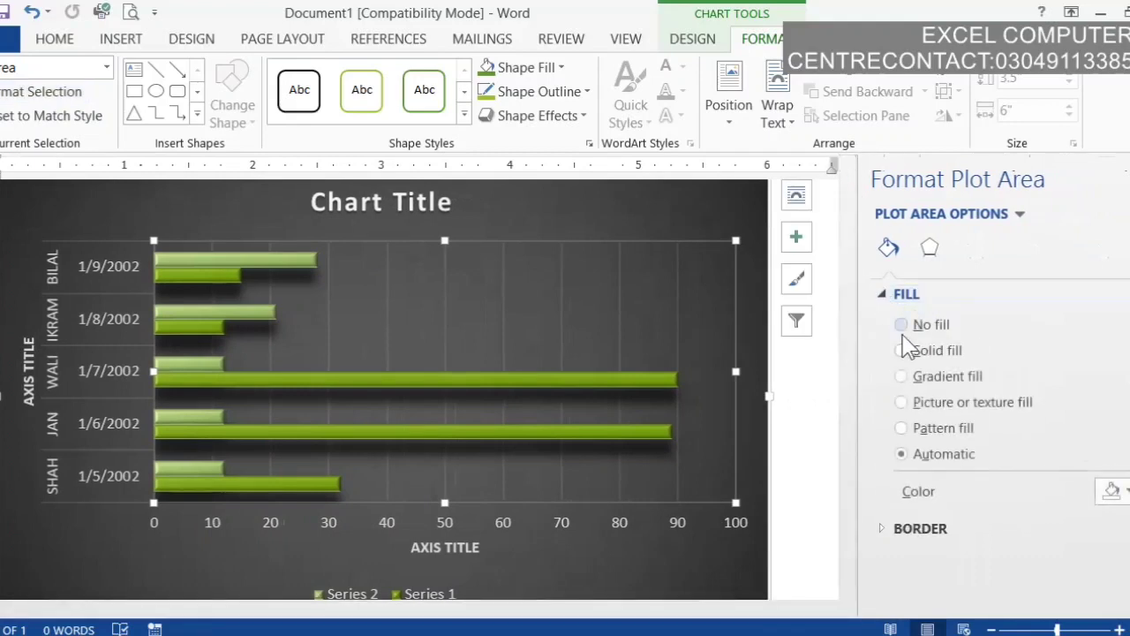
left_click(903, 351)
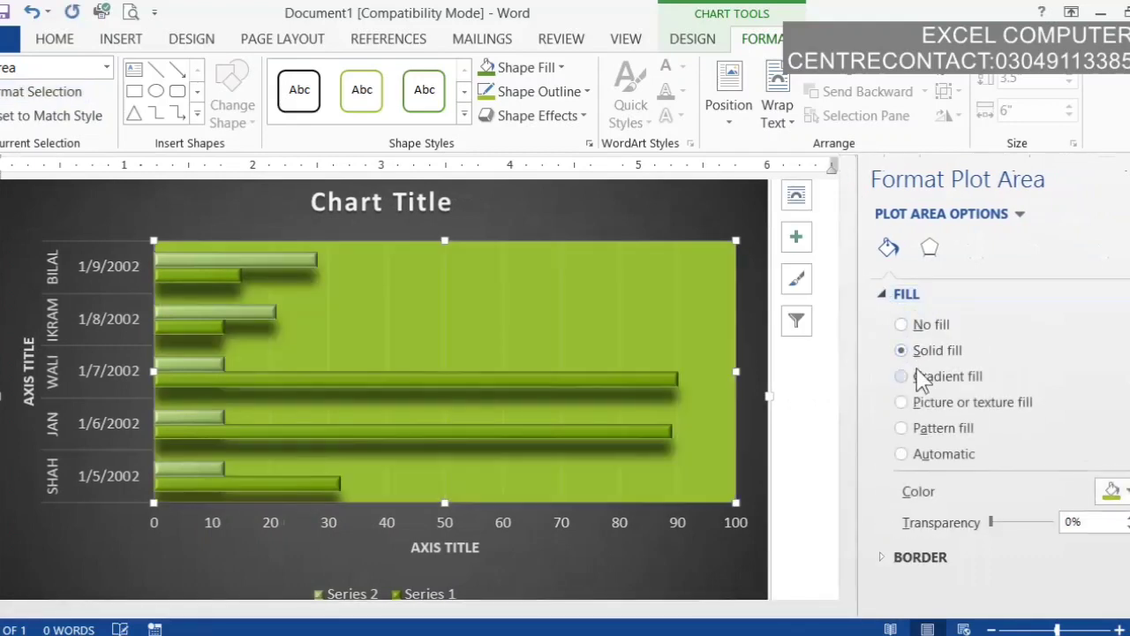
left_click(912, 380)
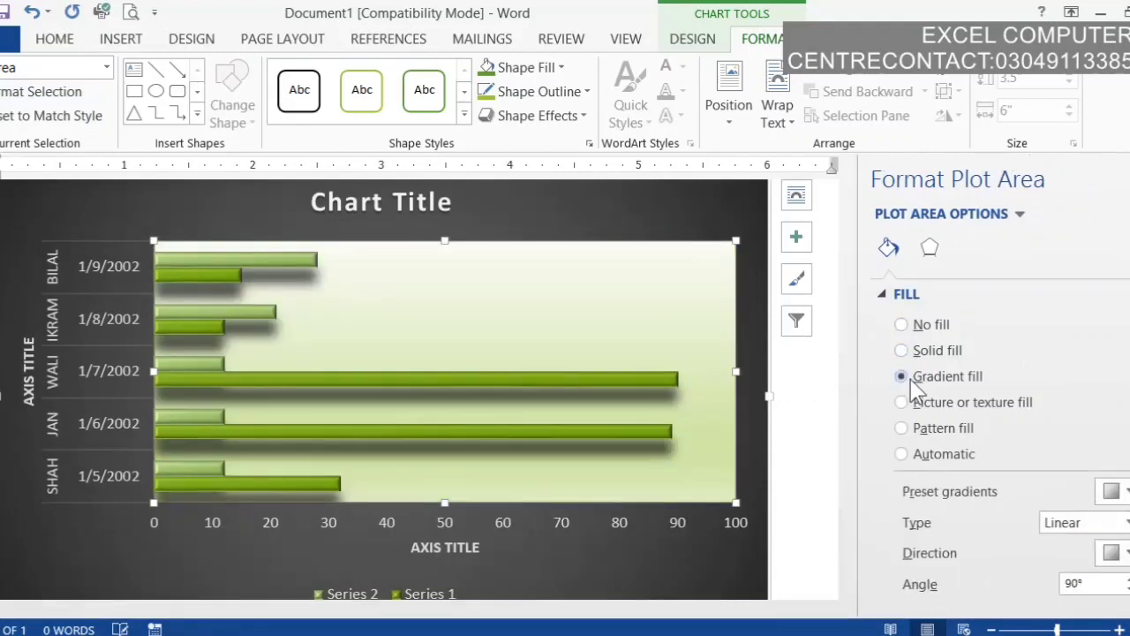
left_click(1111, 491)
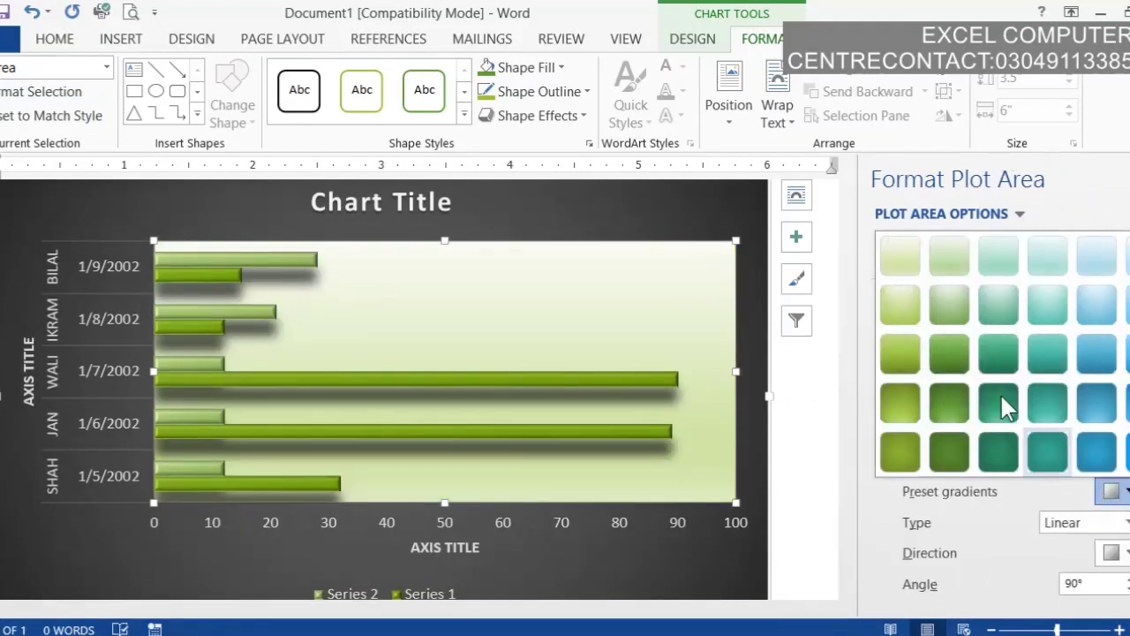
left_click(1002, 399)
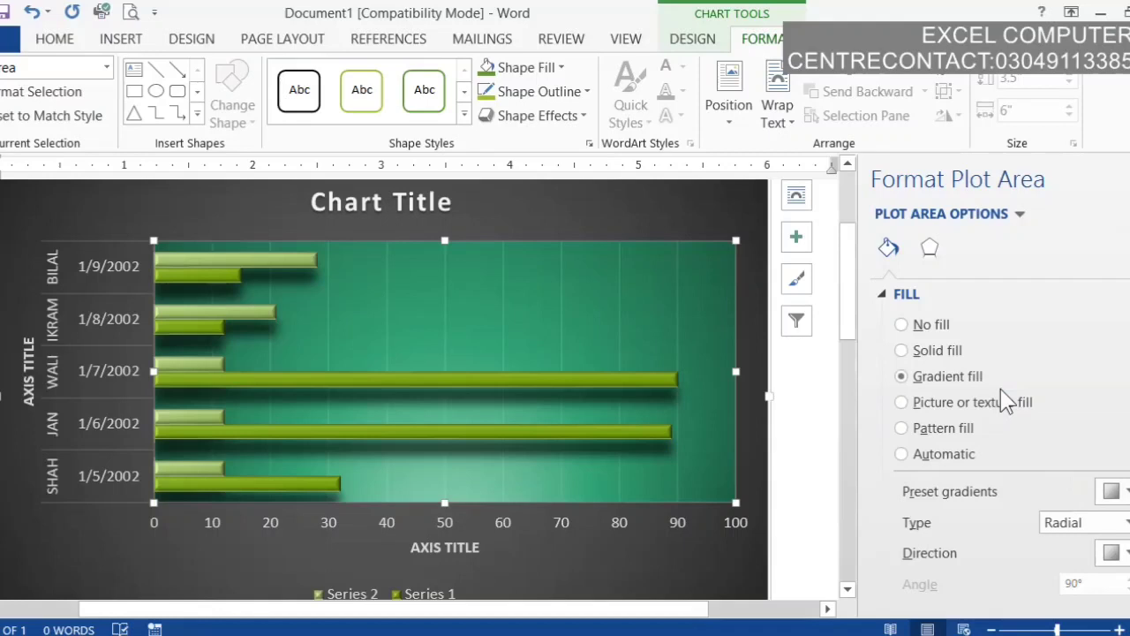
- Move the gradient centre to the top-left and darken the first stop by 50%
left_click(1126, 552)
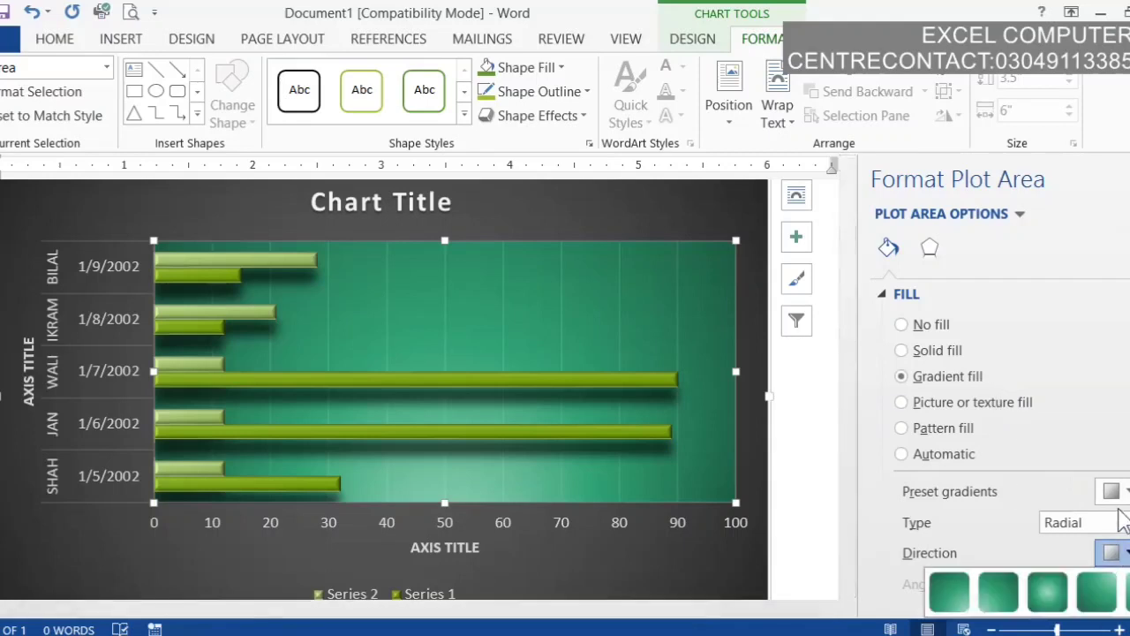
left_click(1126, 604)
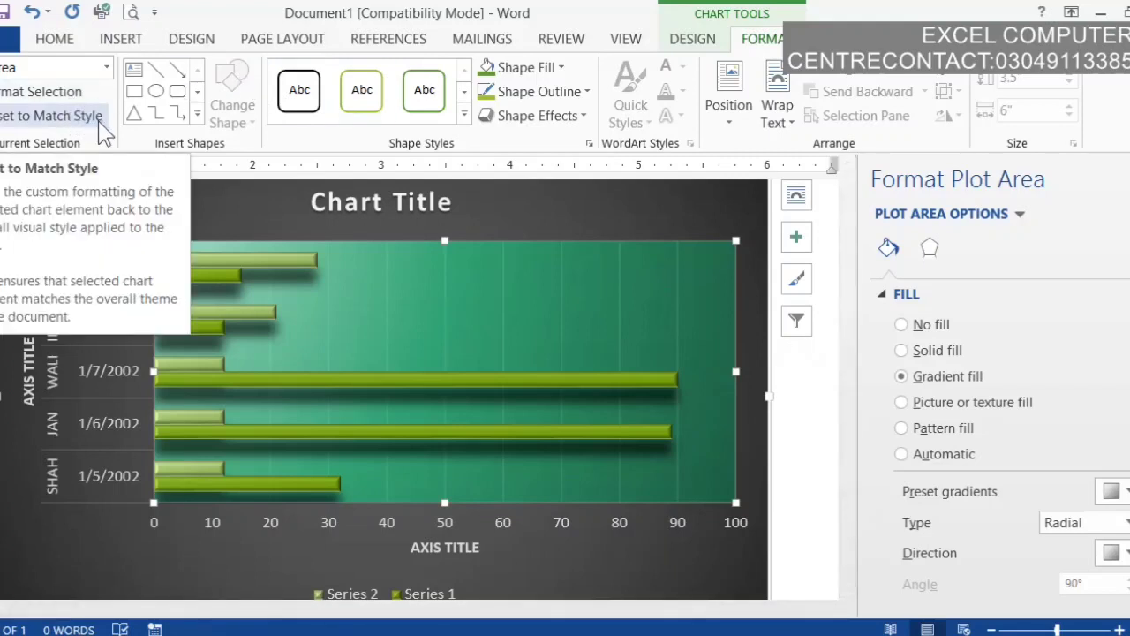
scroll(998, 442, "down", 3)
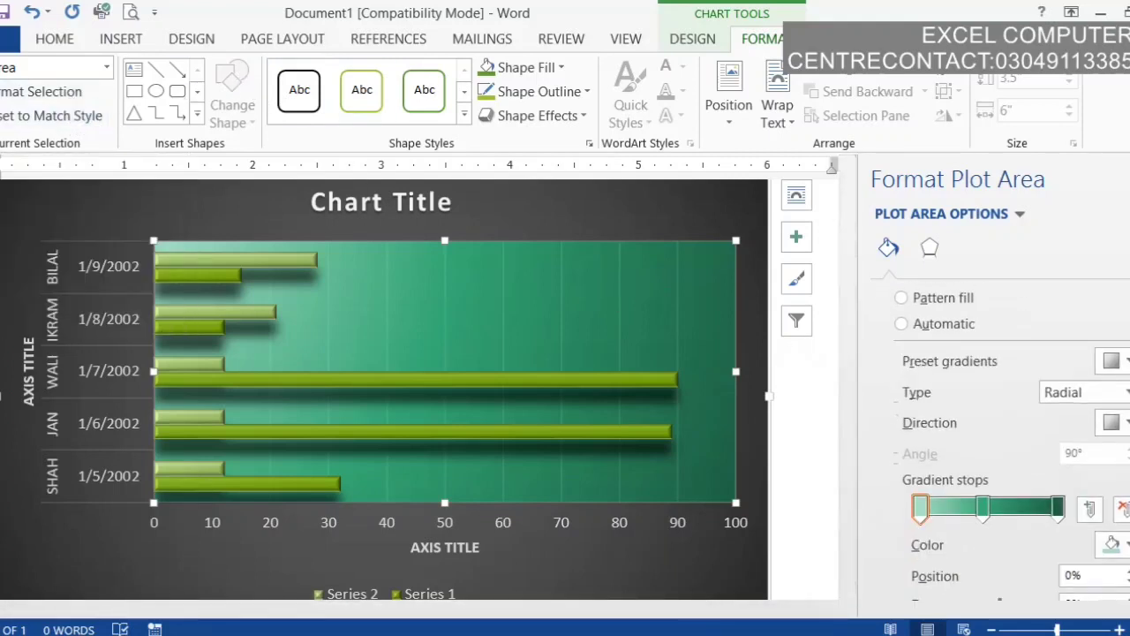
scroll(998, 441, "down", 1)
scroll(998, 442, "up", 2)
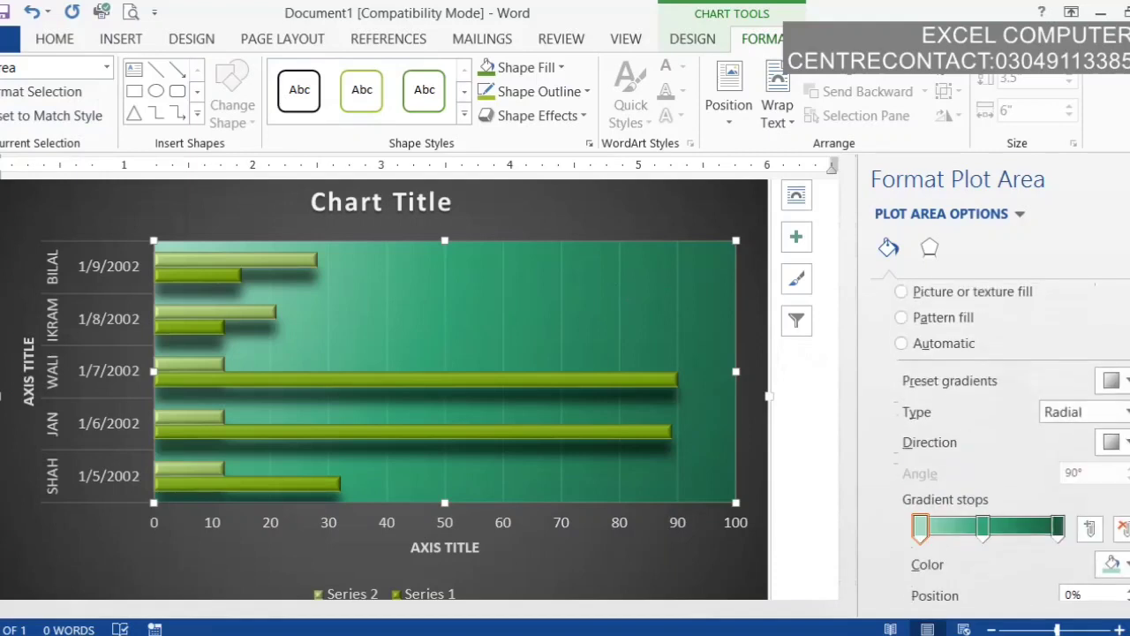
left_click(1127, 443)
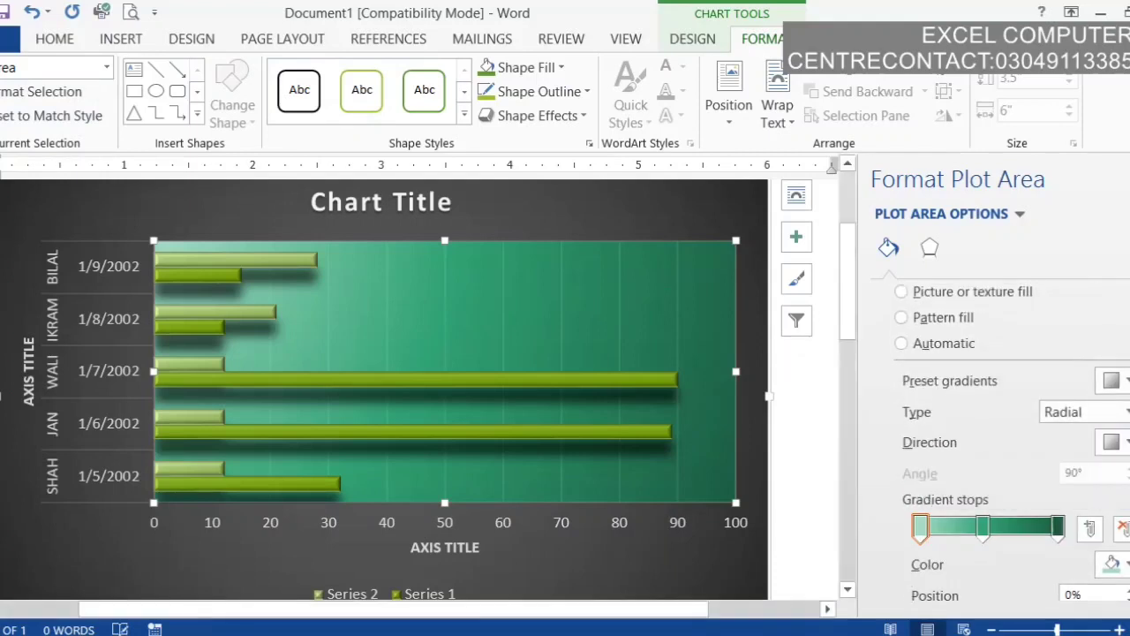
scroll(1060, 442, "down", 3)
left_click(1126, 439)
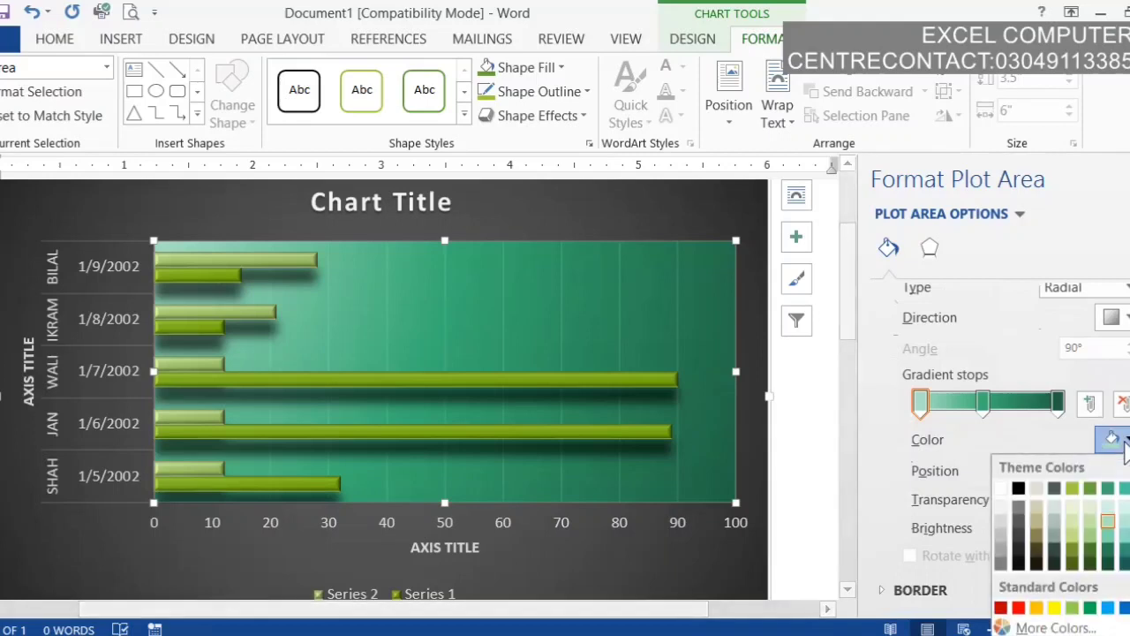
left_click(1123, 562)
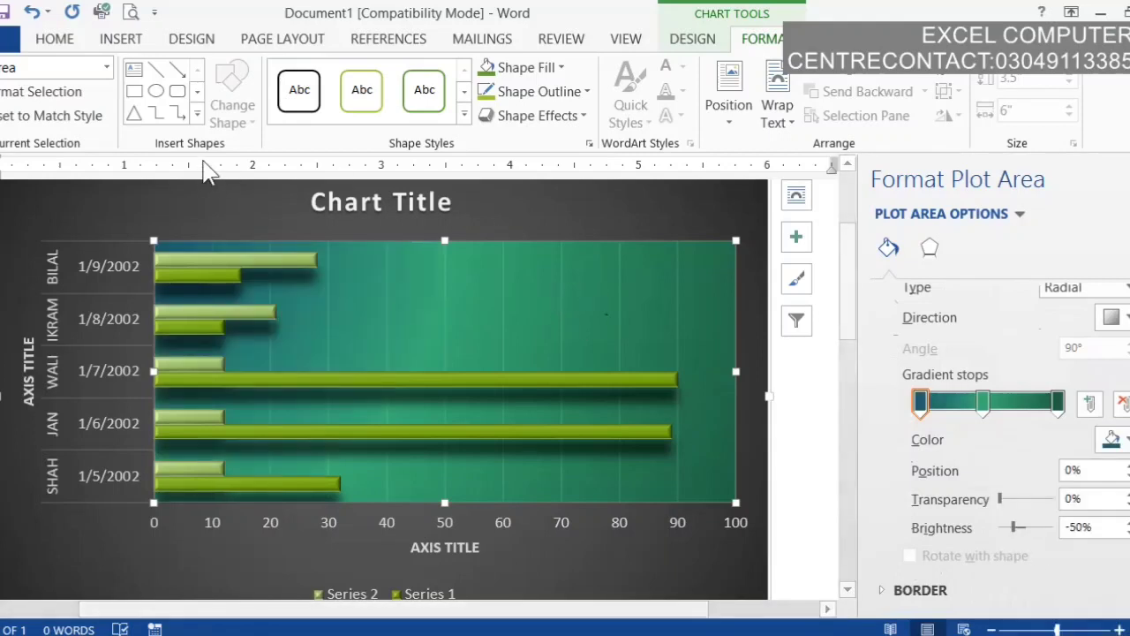
left_click(930, 249)
- Turn on a plot area shadow with 11 pt blur, 120° angle, 9 pt distance, then close the pane
left_click(890, 294)
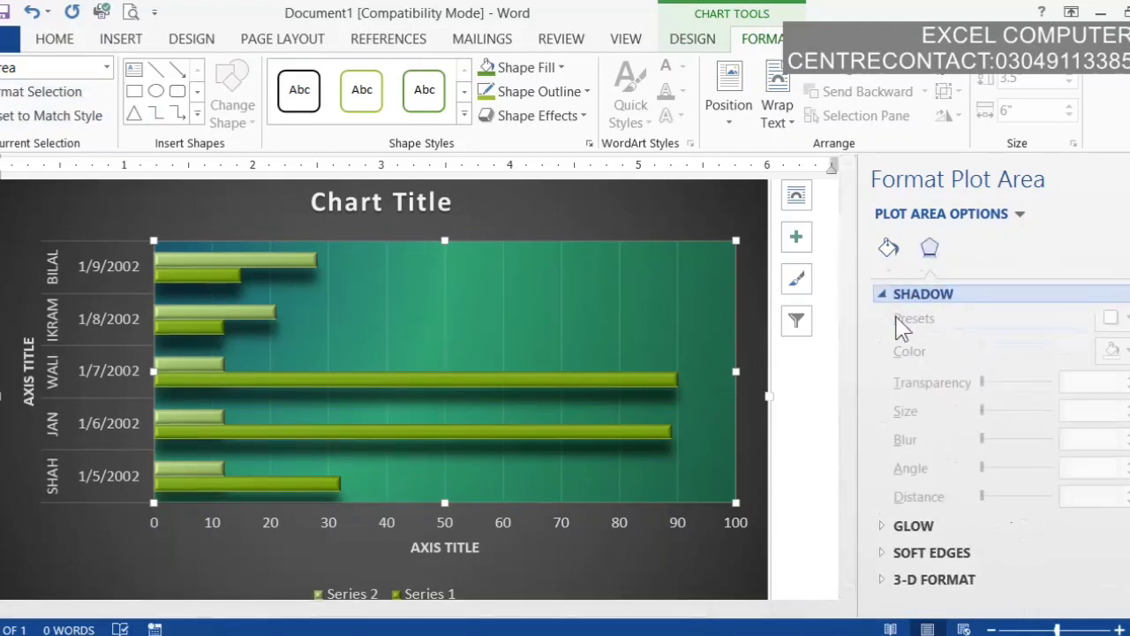
left_click(1026, 385)
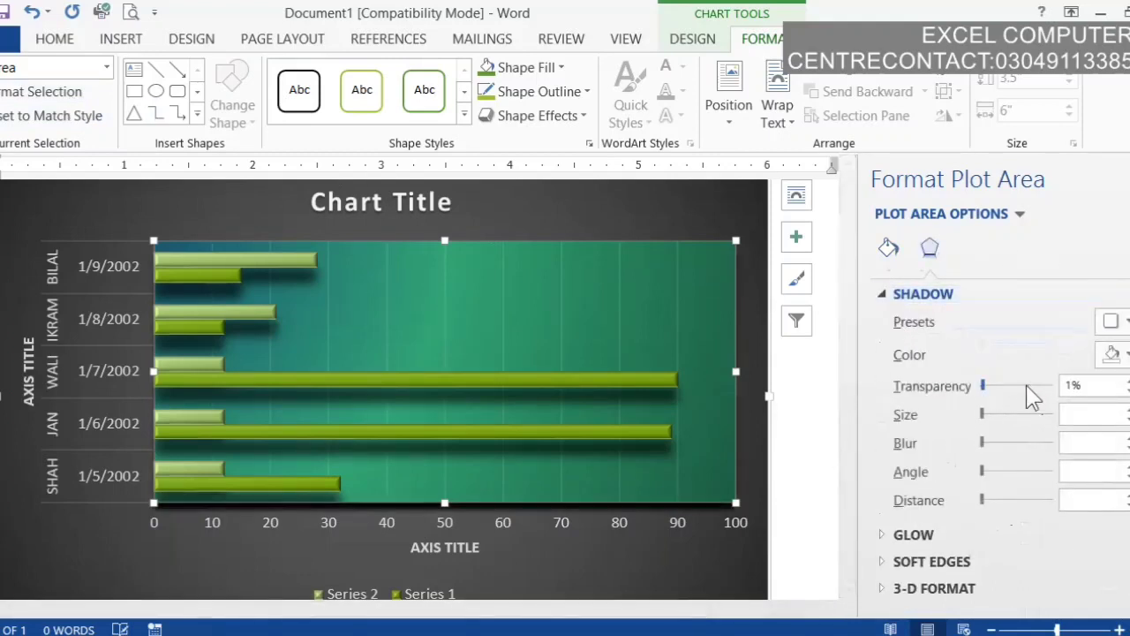
left_click(1018, 441)
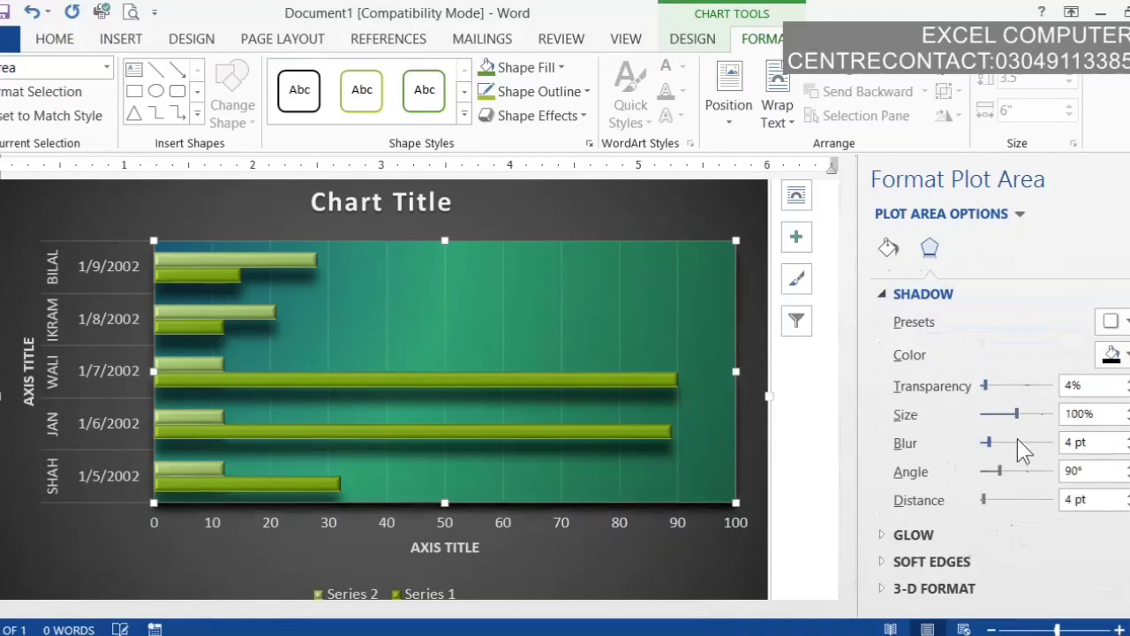
left_click(1018, 469)
left_click(1017, 469)
left_click(1018, 468)
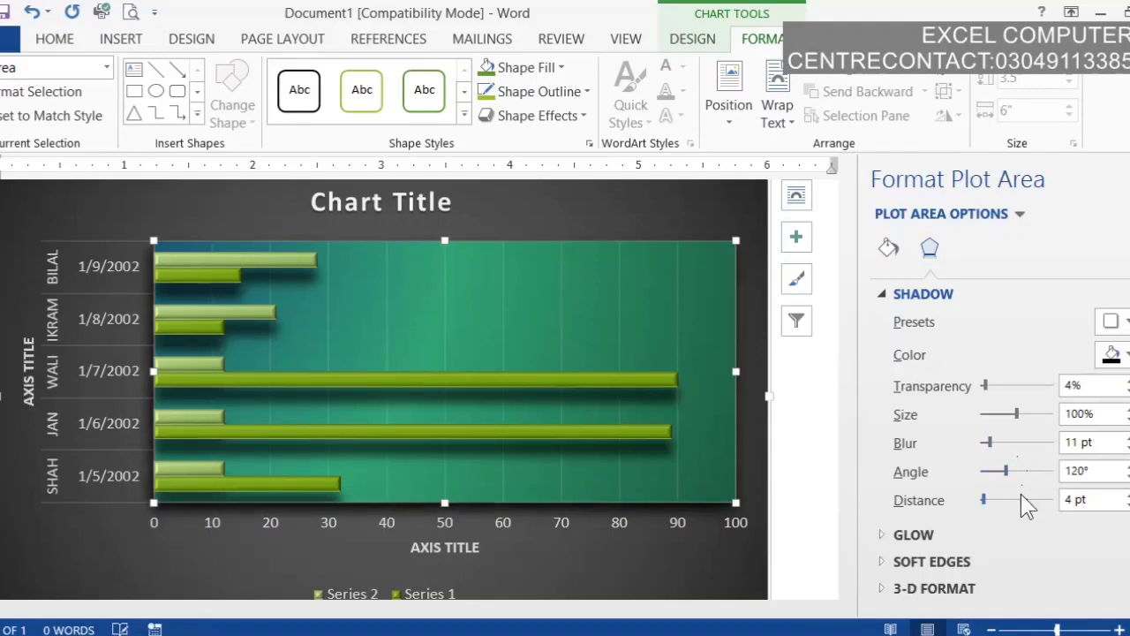
left_click(1021, 498)
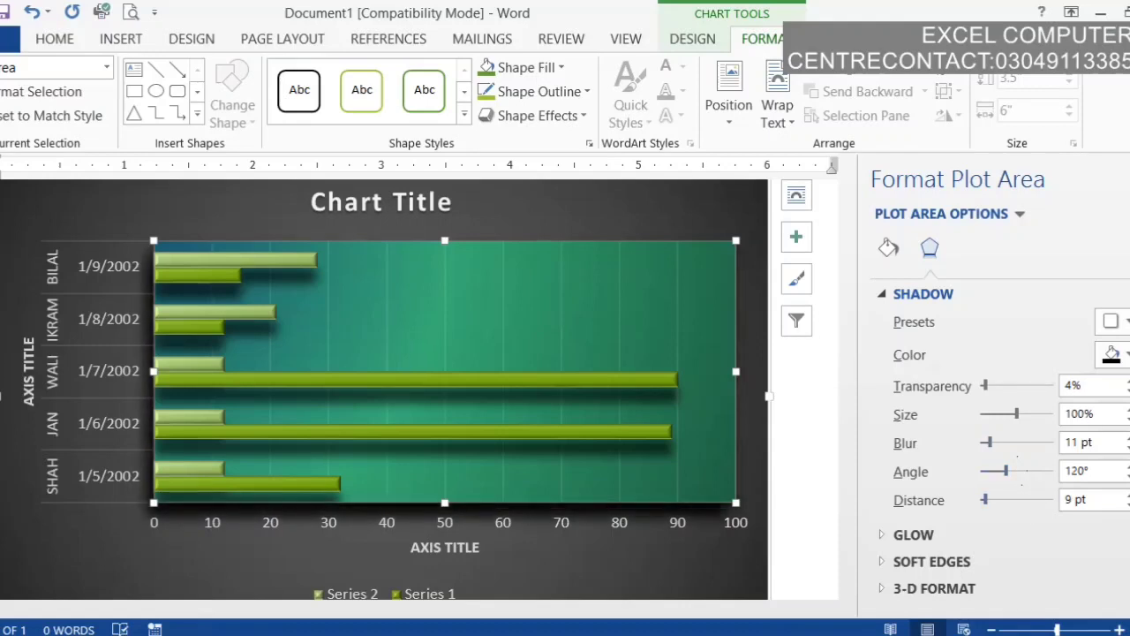
left_click(1129, 179)
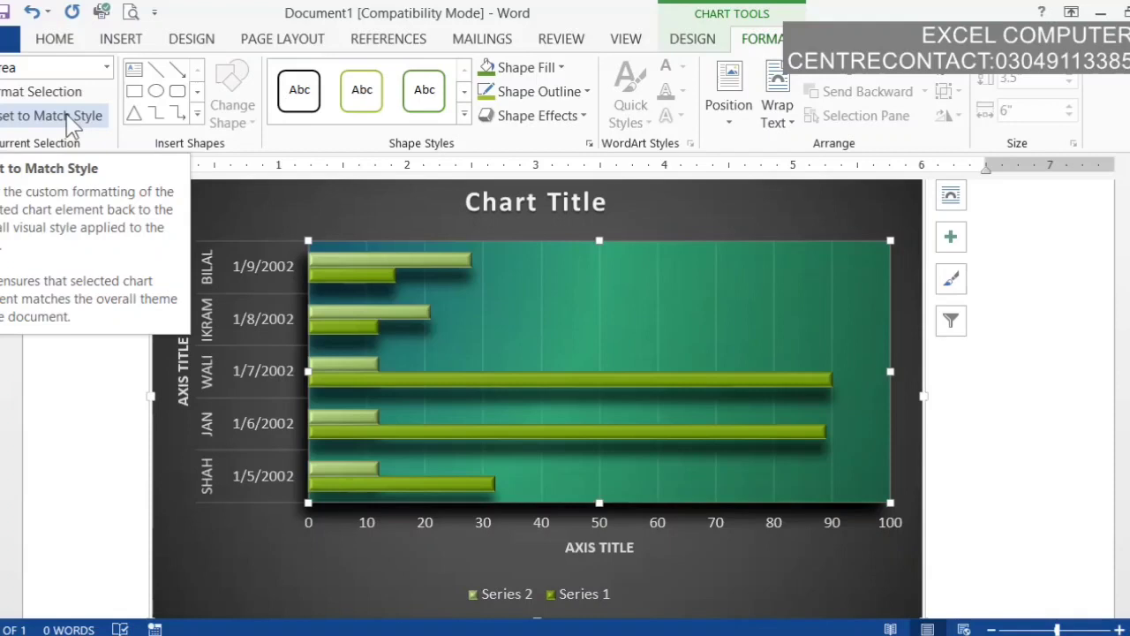
left_click(67, 122)
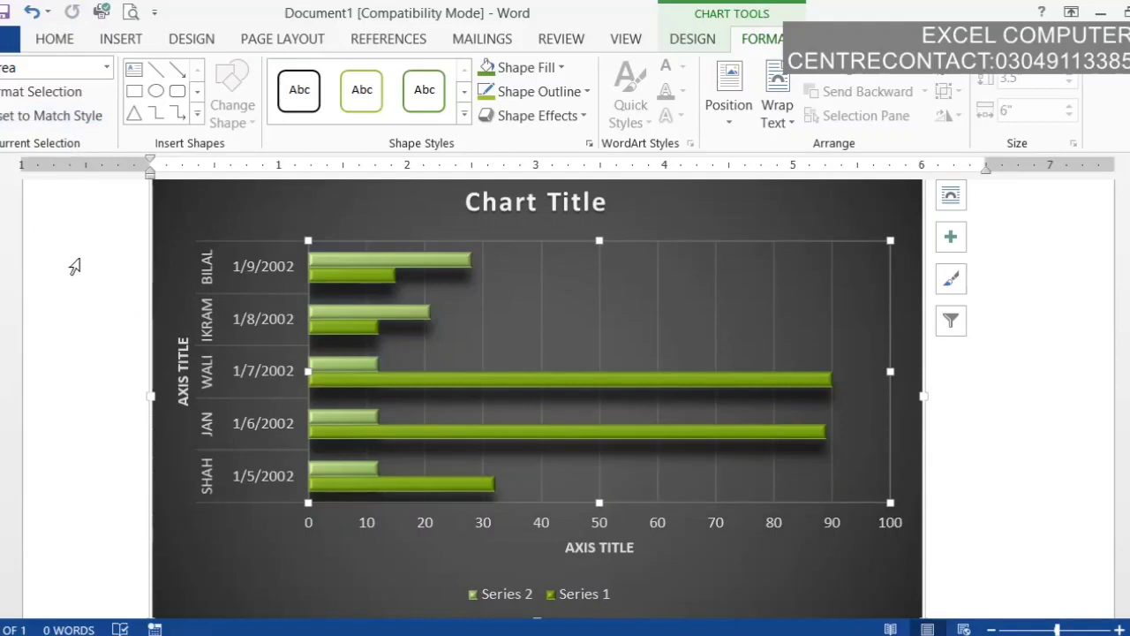
key("ctrl+z")
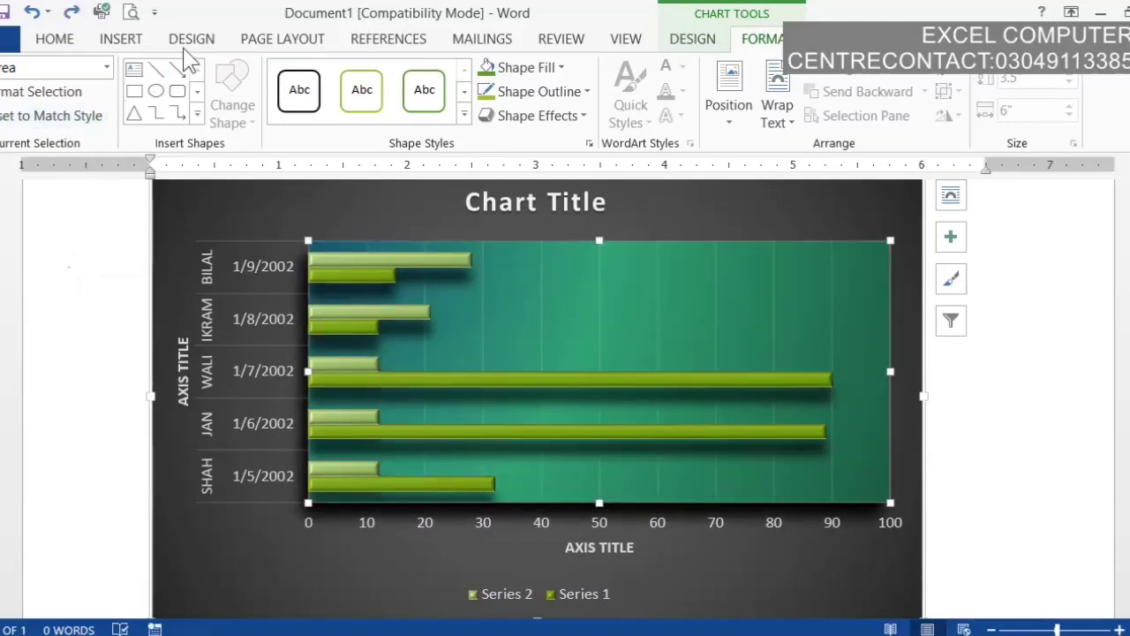
left_click(155, 90)
mouse_move(461, 284)
left_mouse_down()
mouse_move(517, 378)
mouse_move(632, 437)
left_mouse_up()
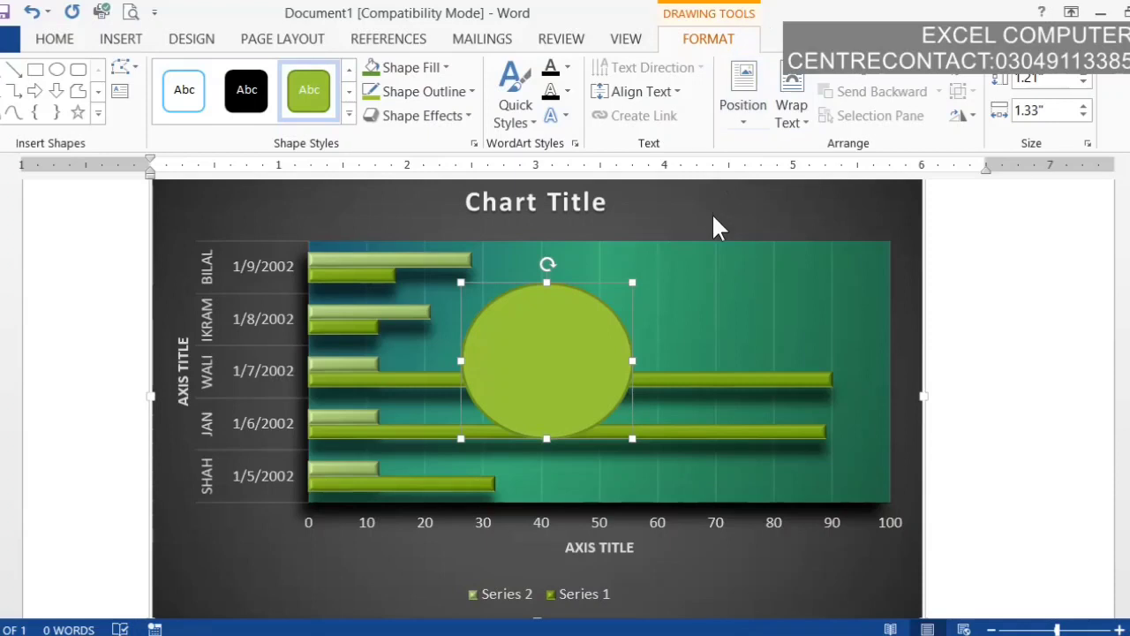
key("Delete")
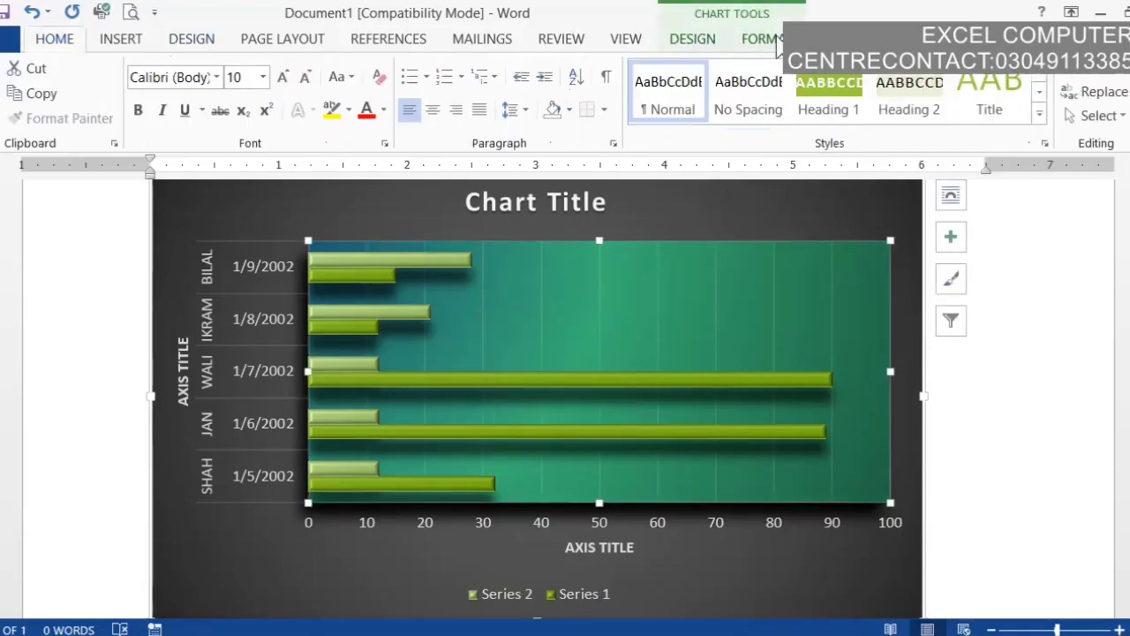
left_click(777, 41)
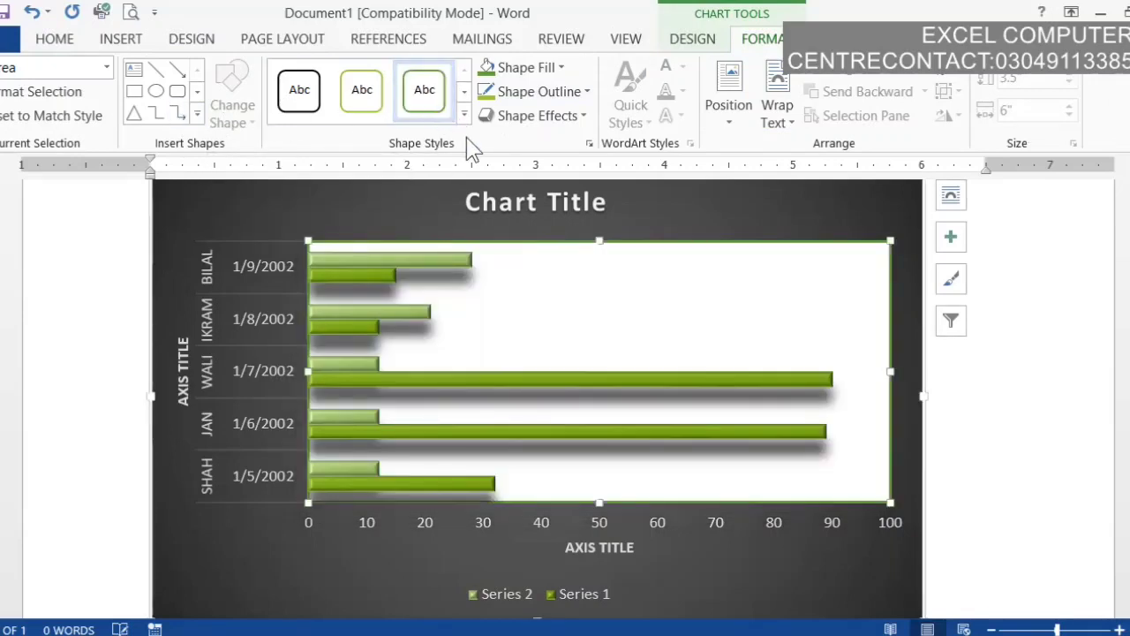
- Apply a blue shape style to the plot area, then change its fill to Yellow
left_click(465, 116)
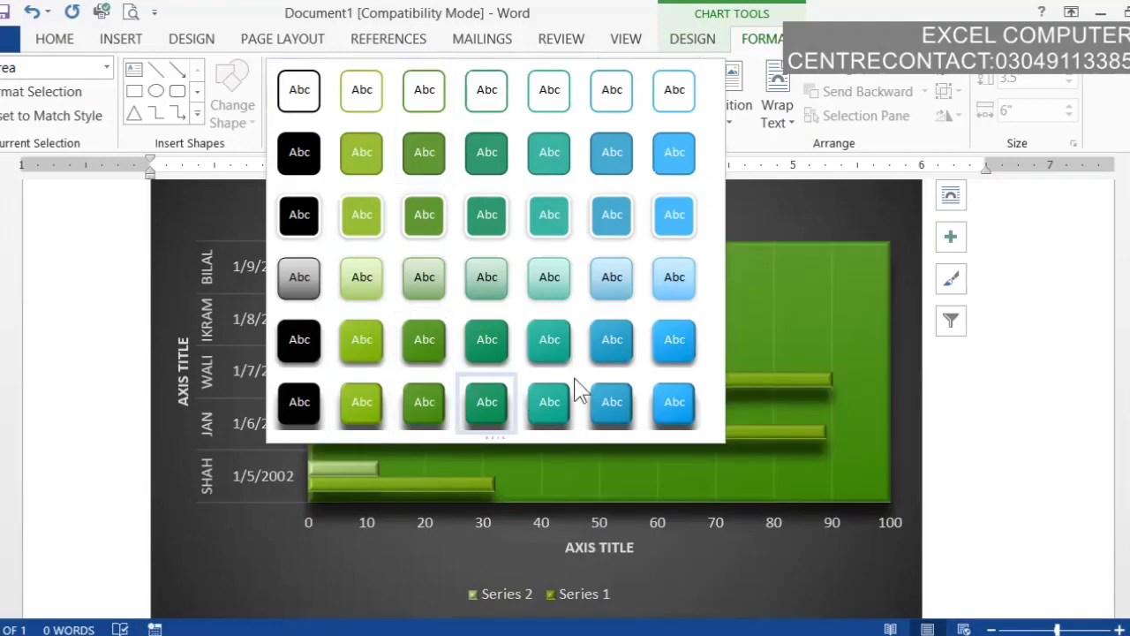
left_click(694, 402)
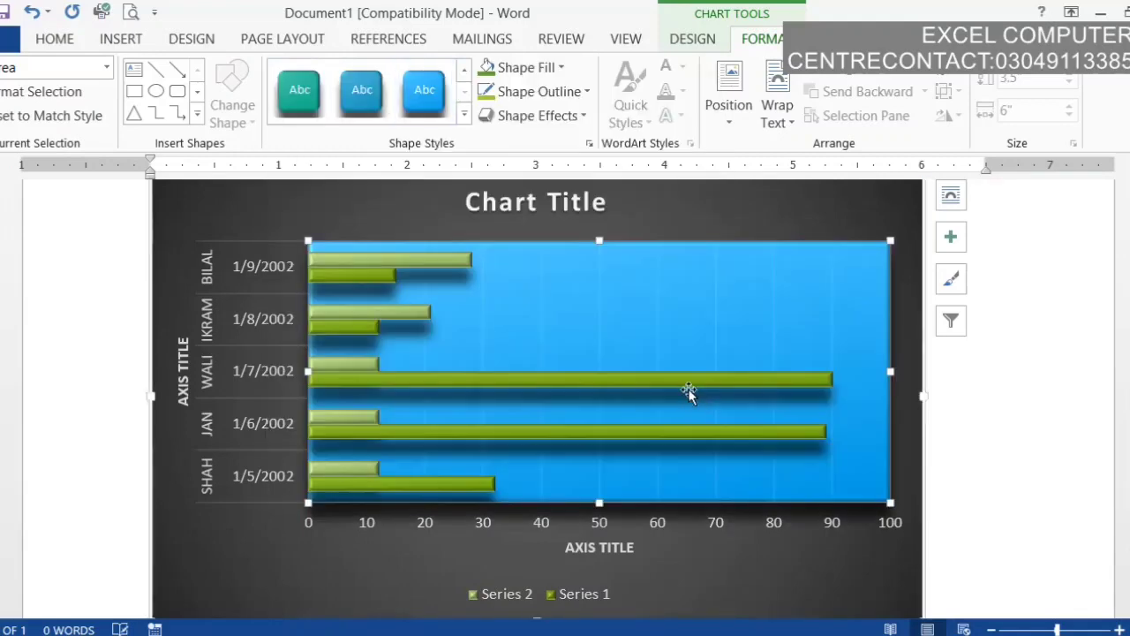
left_click(554, 63)
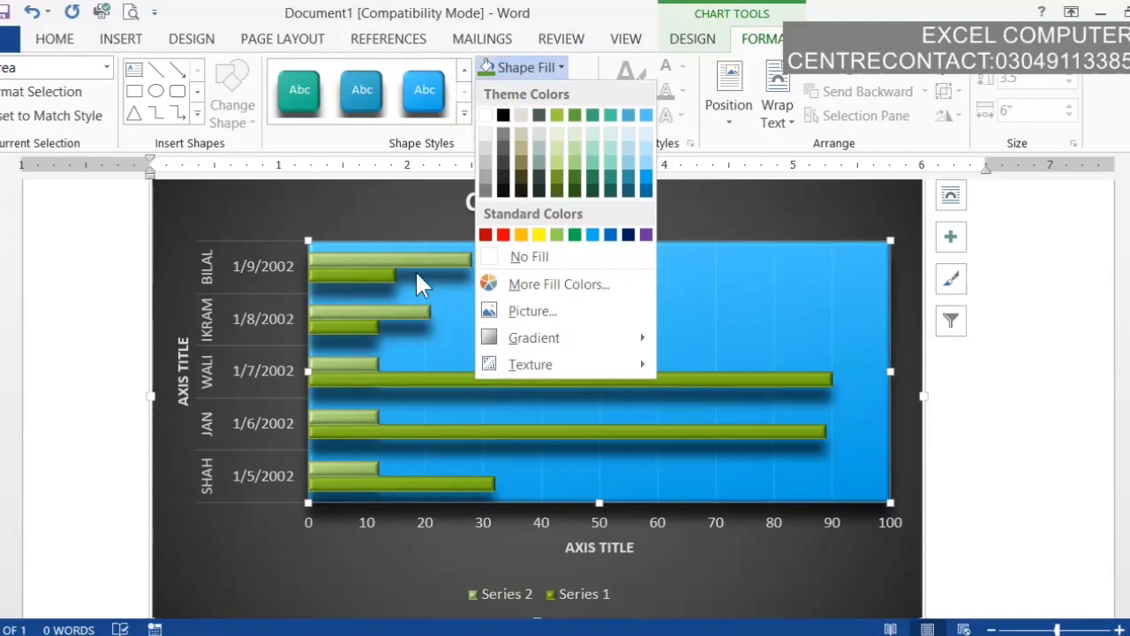
left_click(538, 234)
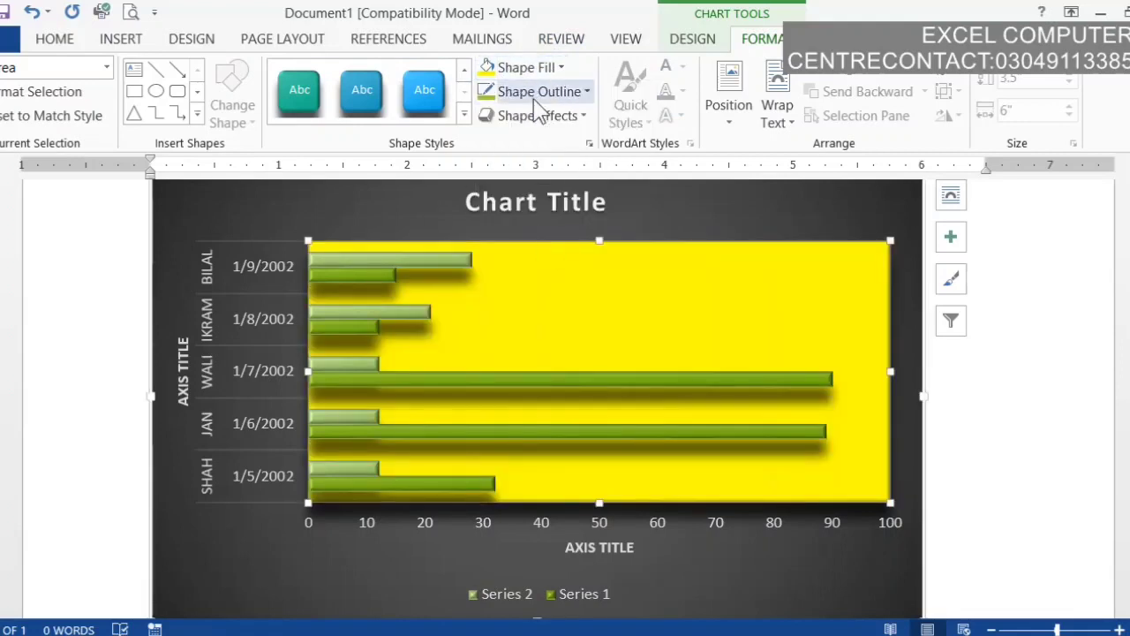
left_click(528, 67)
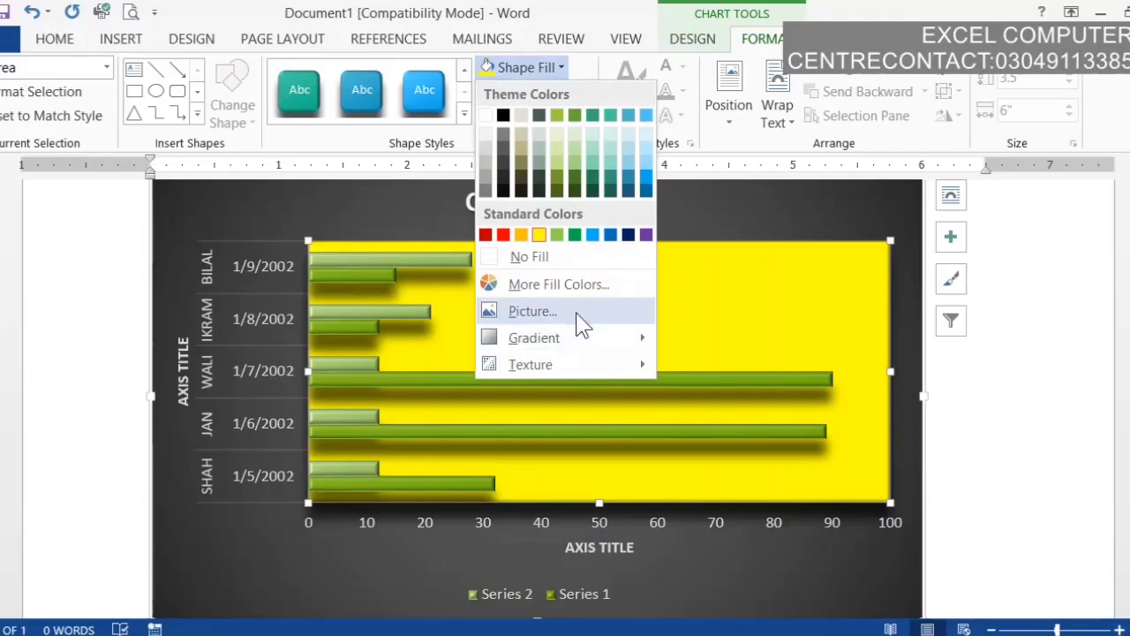
- Fill the plot area with the red 'How to learning photoshop' picture from the computer
left_click(583, 311)
left_click(650, 431)
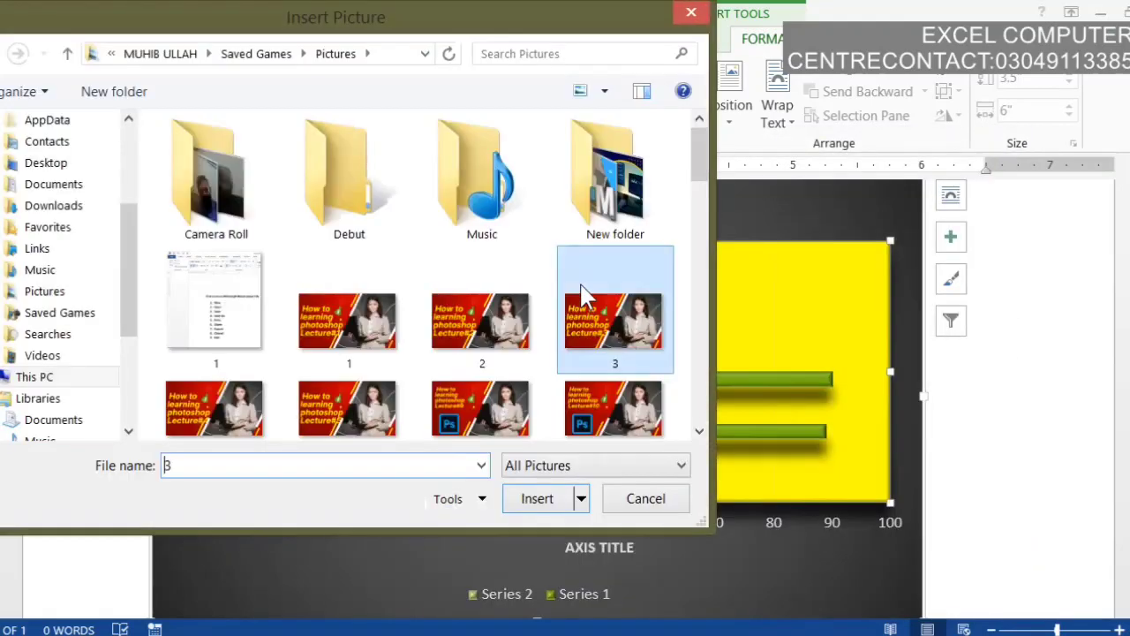
double_click(584, 294)
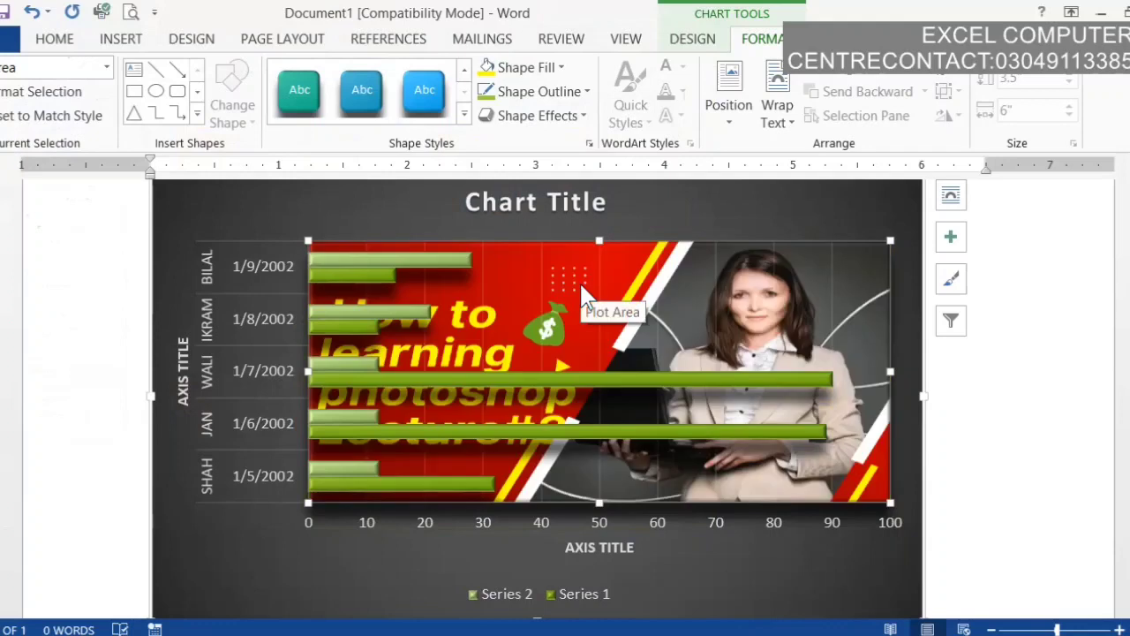
left_click(565, 89)
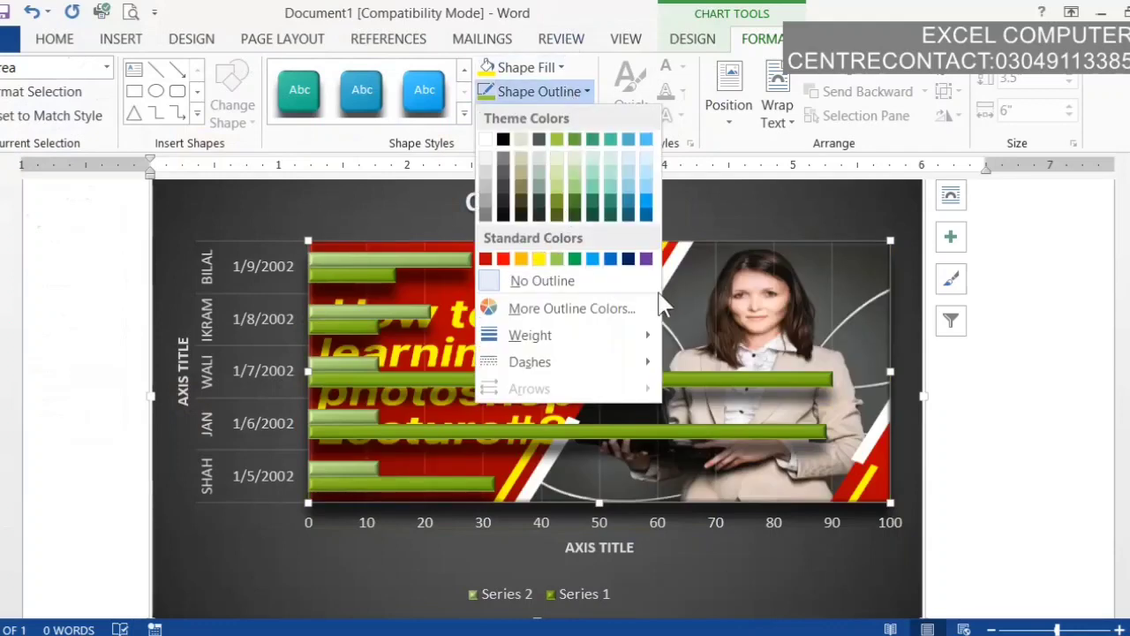
mouse_move(530, 335)
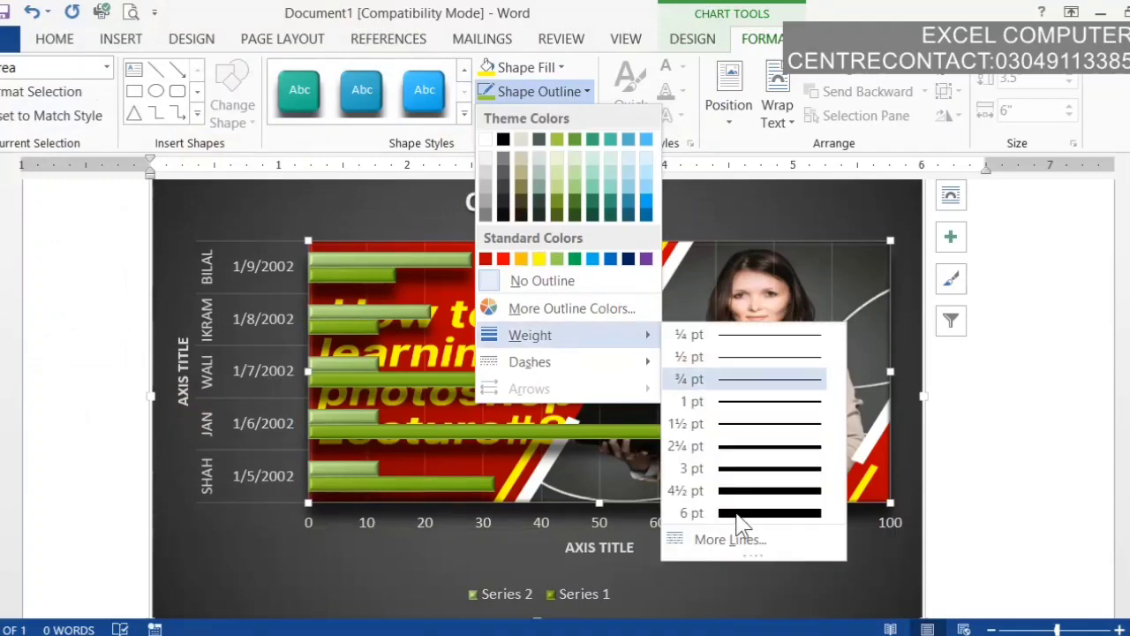
- Give the plot area a 6 pt blue outline
left_click(737, 510)
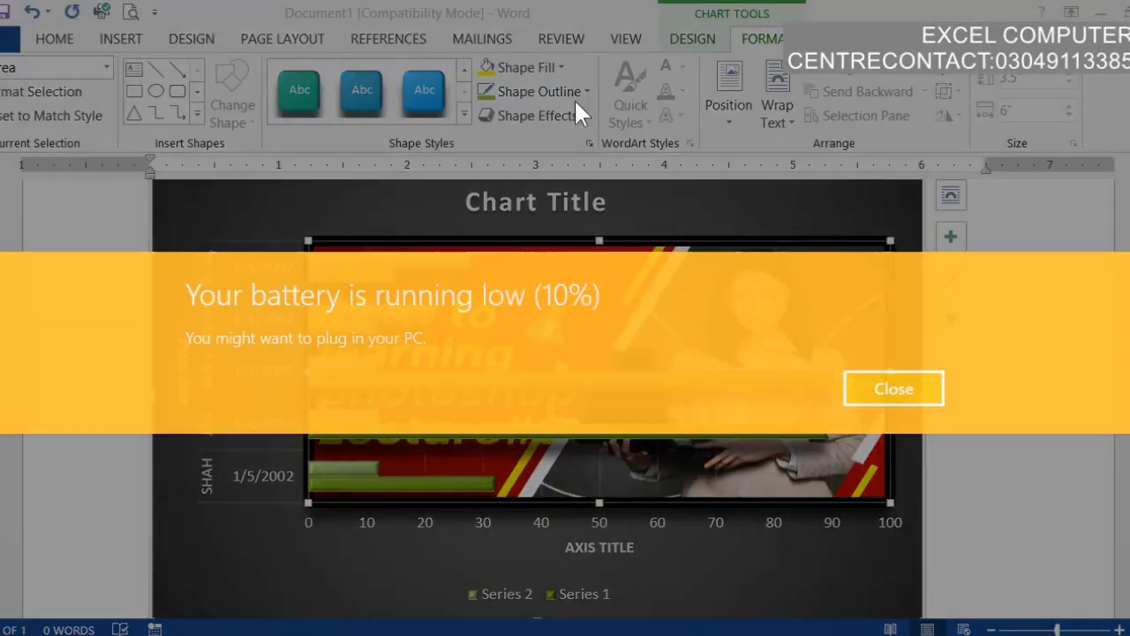
left_click(911, 390)
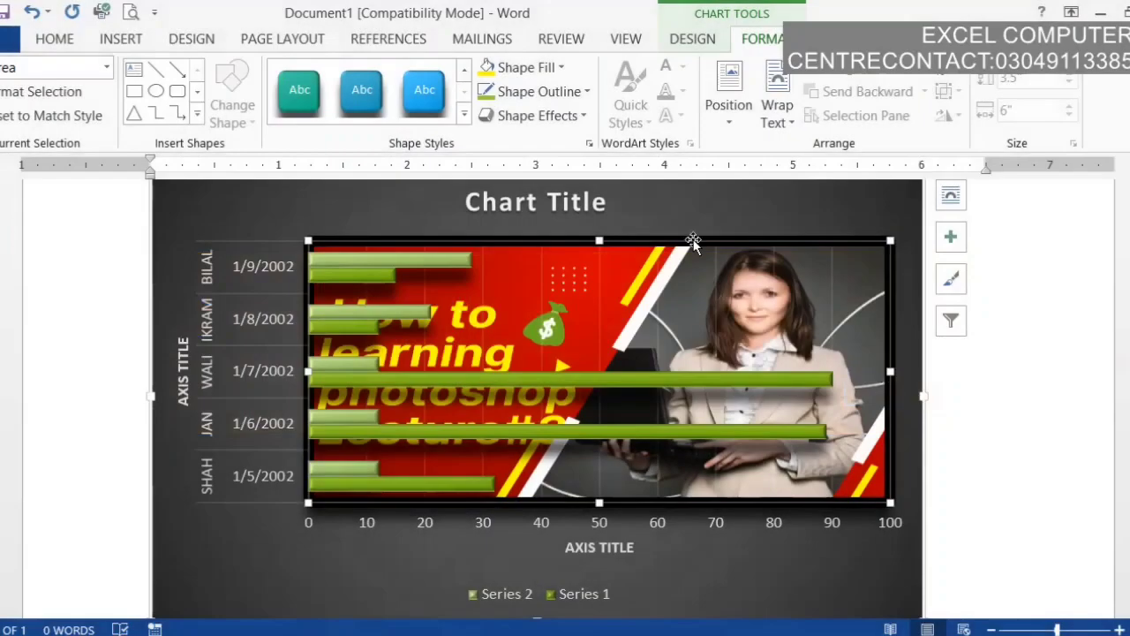
left_click(546, 94)
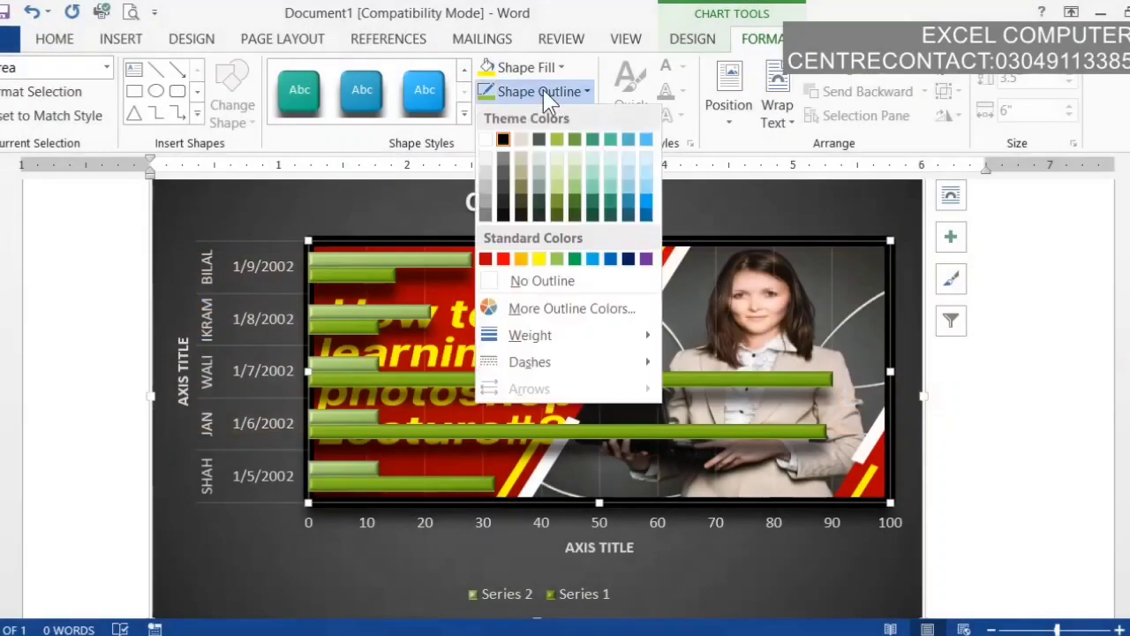
left_click(609, 259)
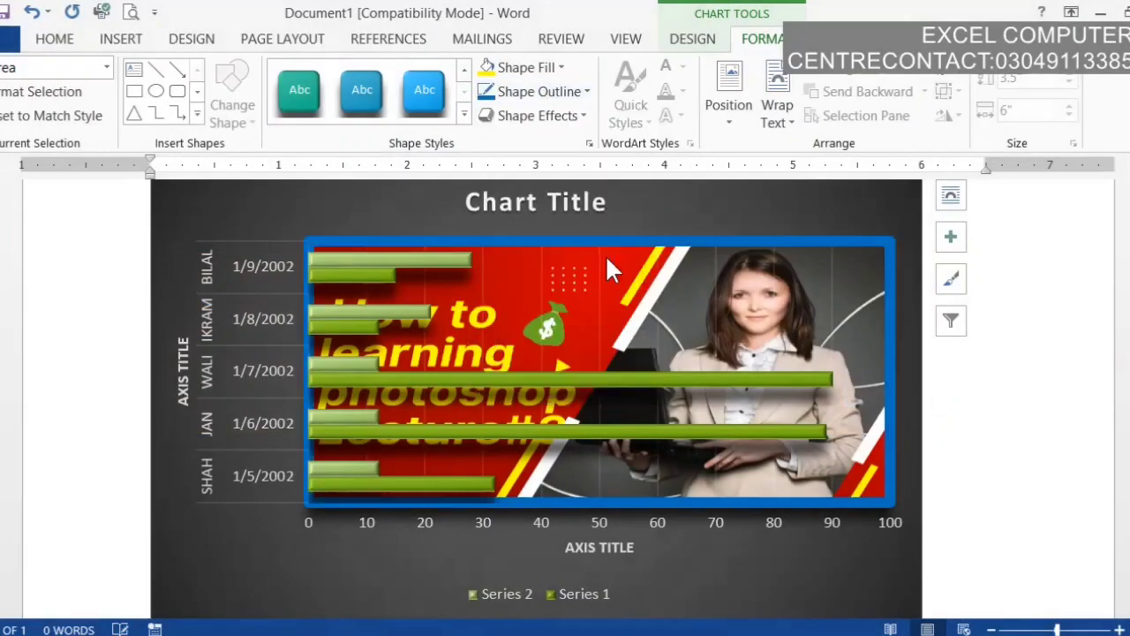
- Try a preset shape effect and a parallel 3-D rotation on the plot area
left_click(548, 117)
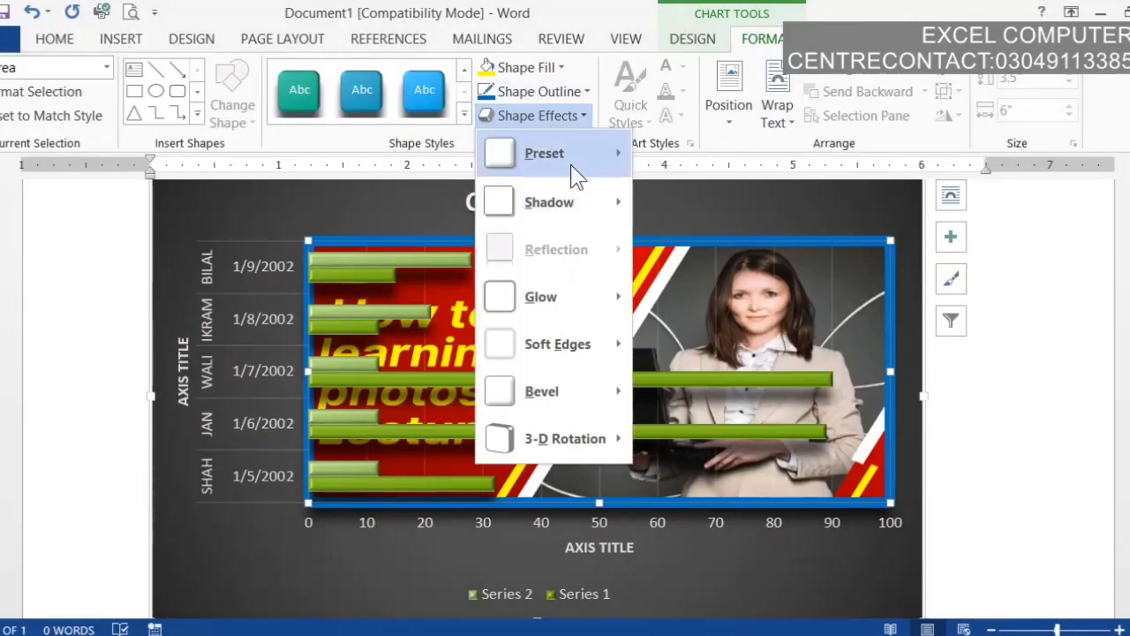
mouse_move(545, 153)
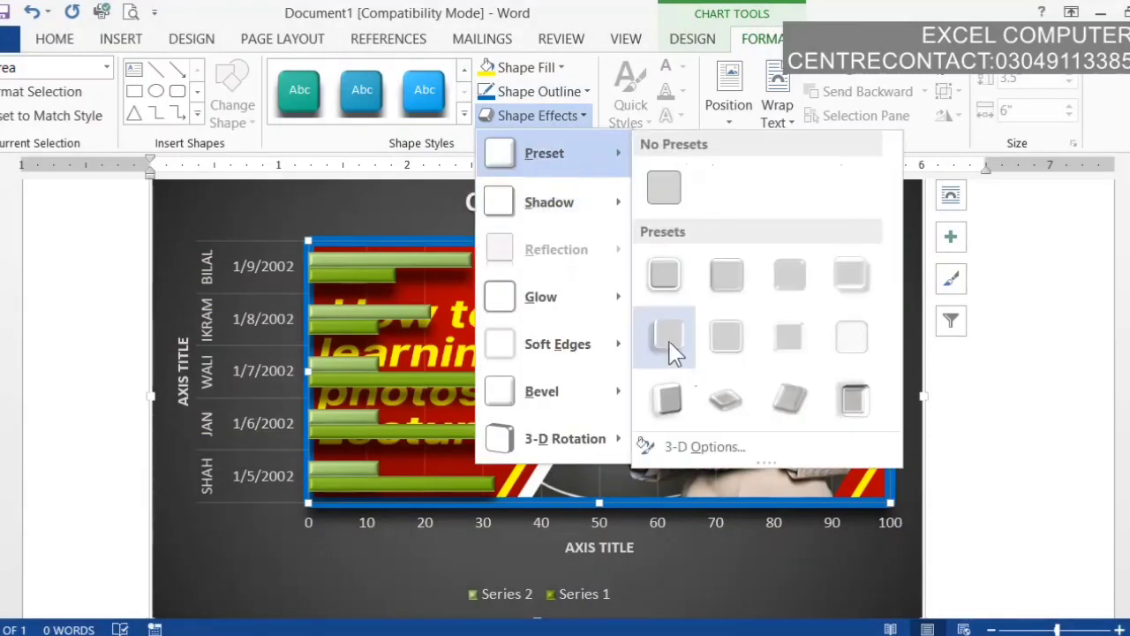
left_click(676, 401)
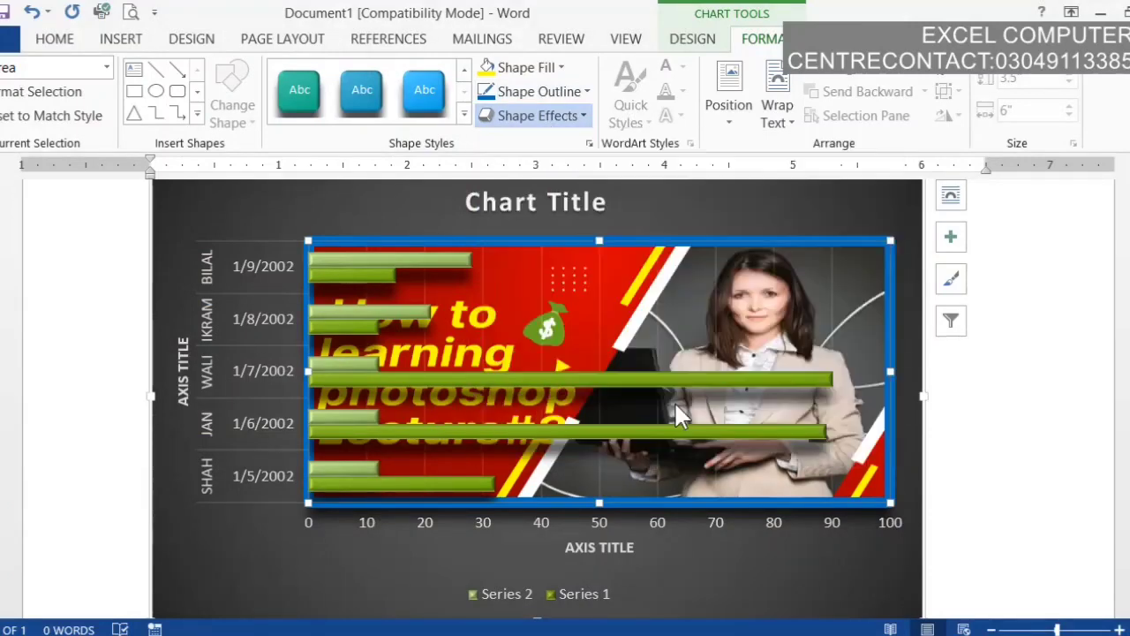
left_click(557, 122)
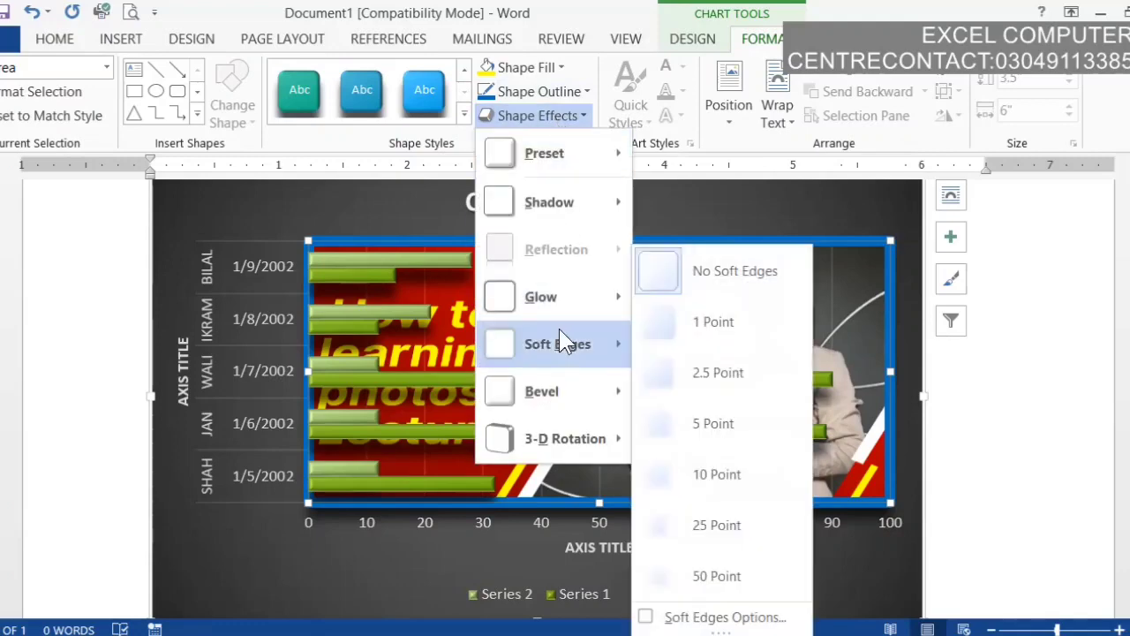
mouse_move(566, 439)
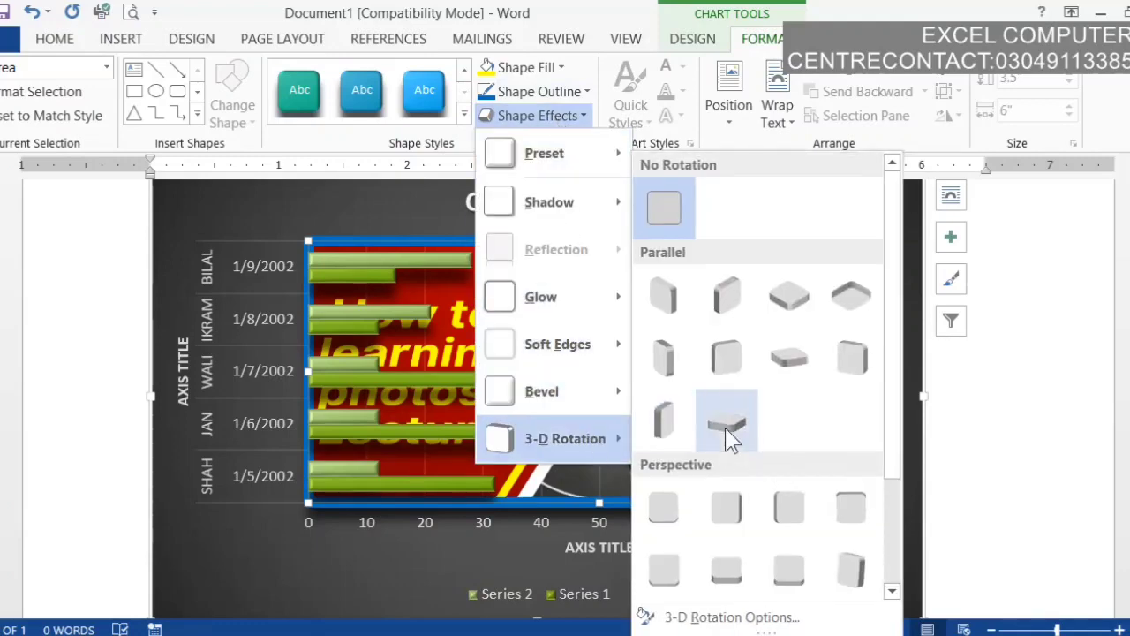
left_click(726, 428)
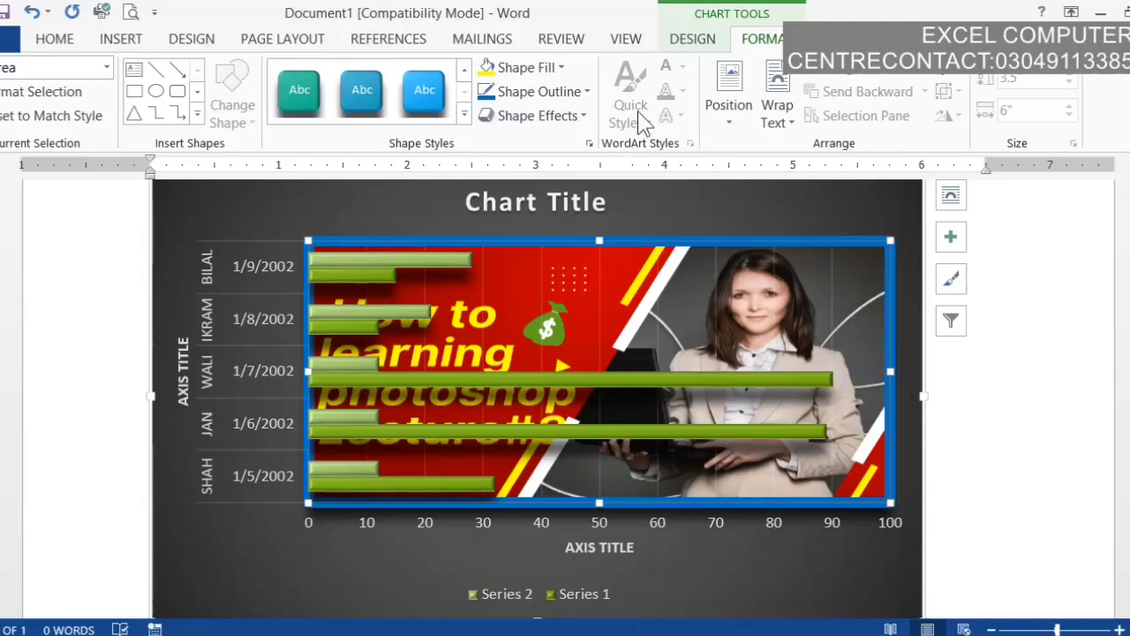
left_click(566, 199)
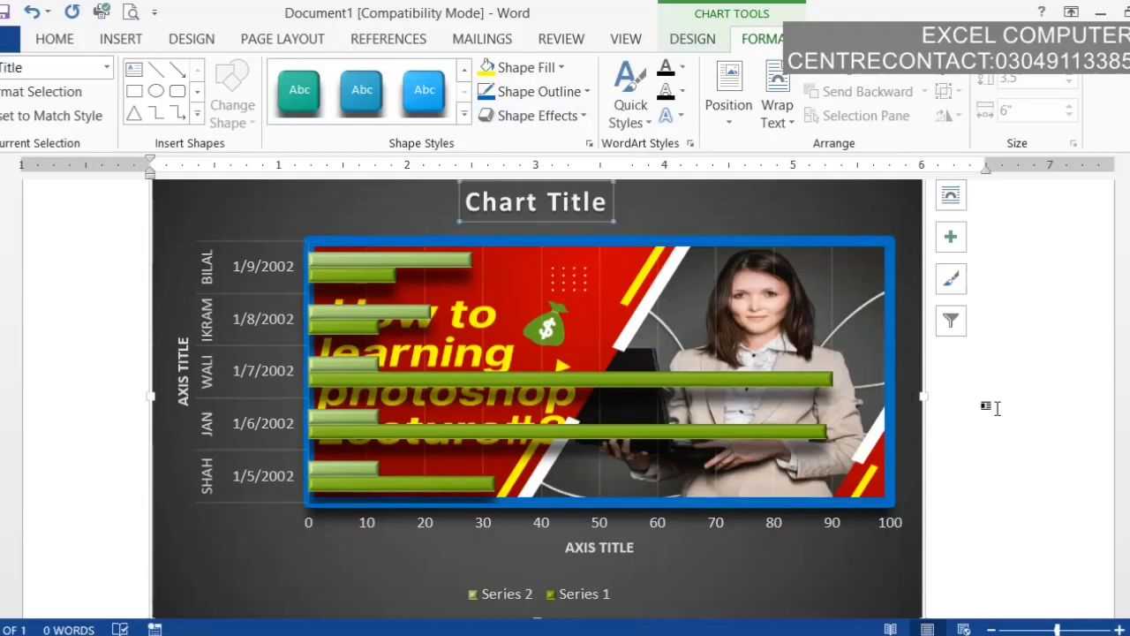
- Apply a green WordArt style to the chart title and set its text fill to white
scroll(568, 337, "up", 3, "ctrl")
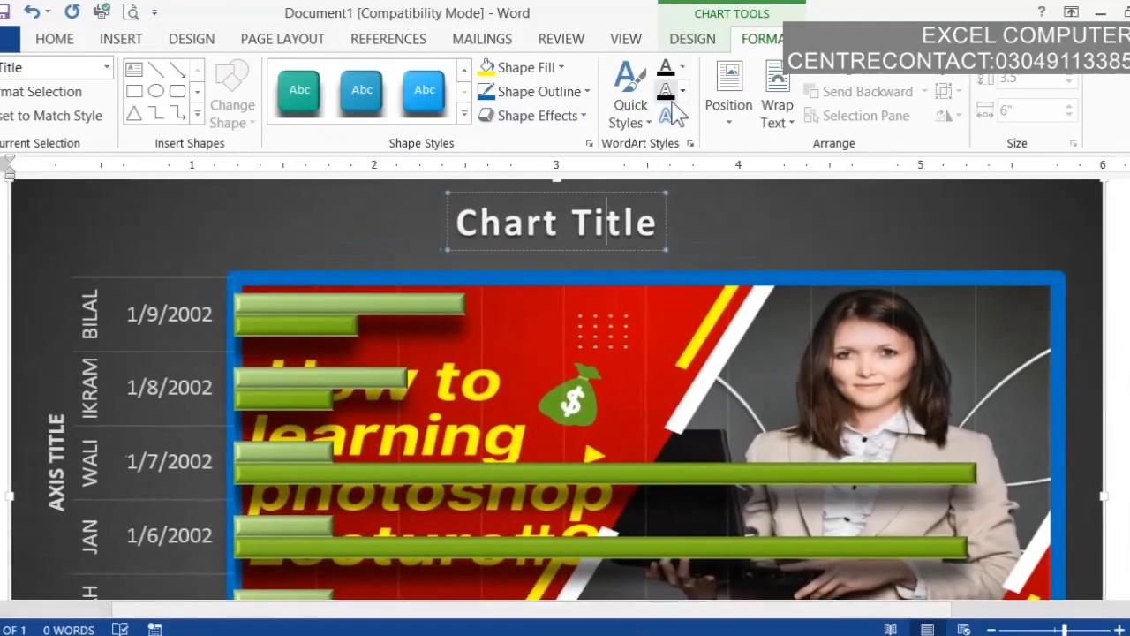
left_click(631, 104)
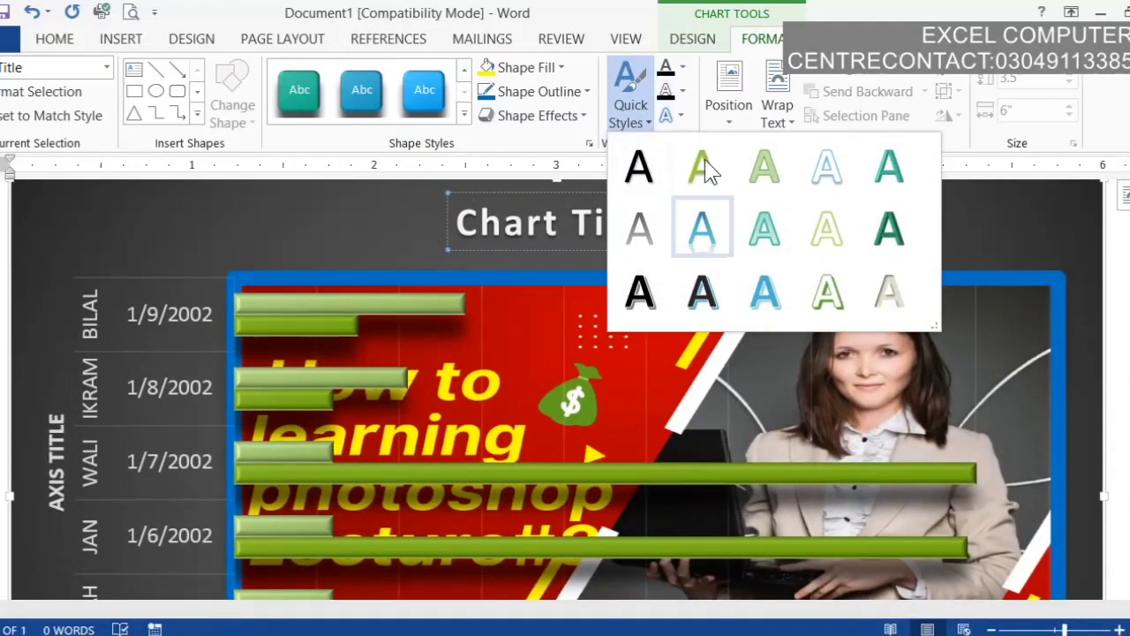
left_click(704, 168)
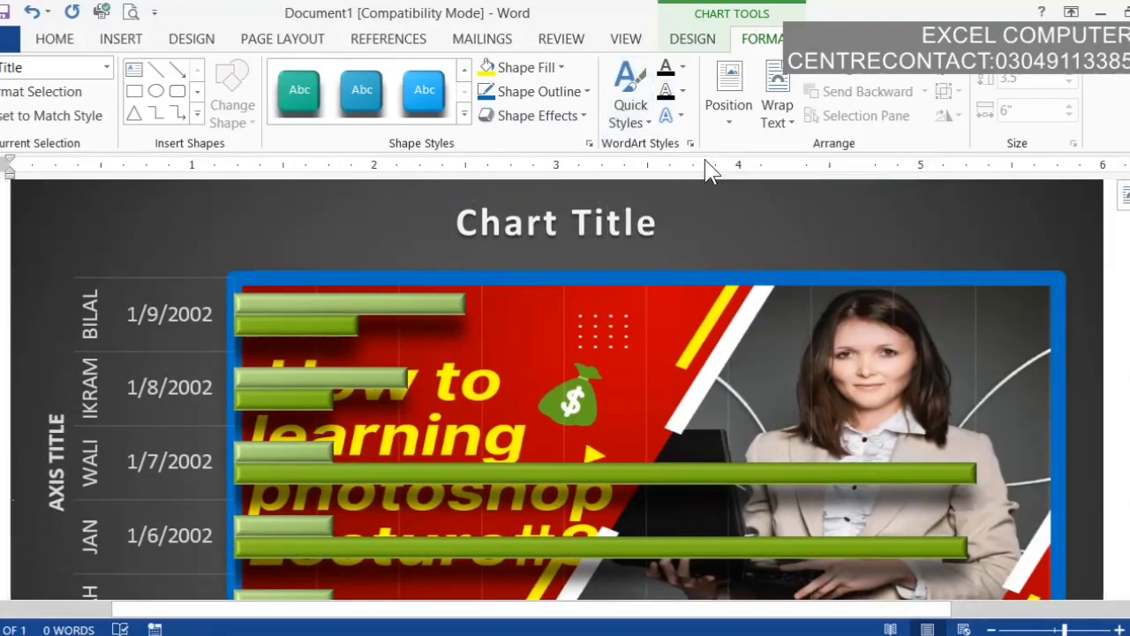
left_click(681, 68)
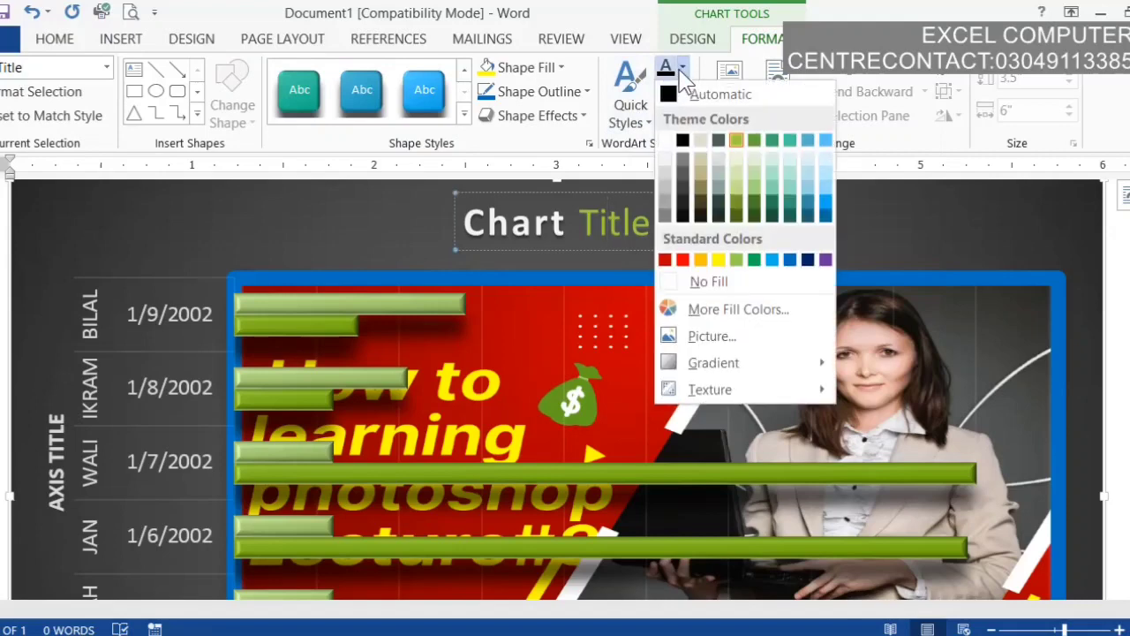
left_click(665, 140)
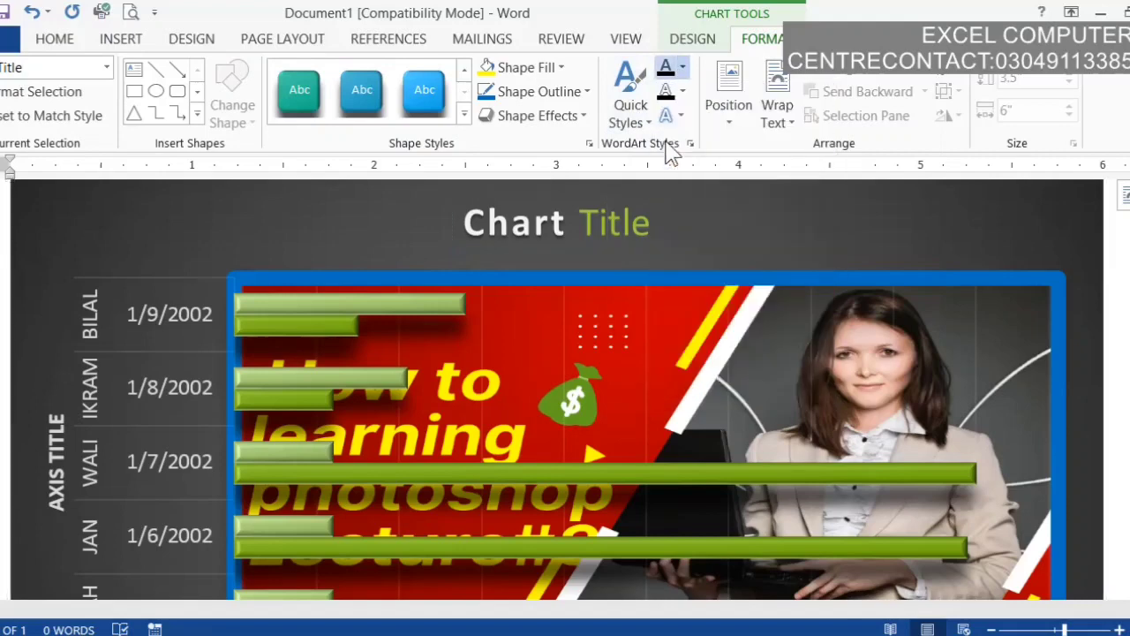
- Give the title text a light-blue outline, then select the whole 'Chart Title' text
left_click(681, 92)
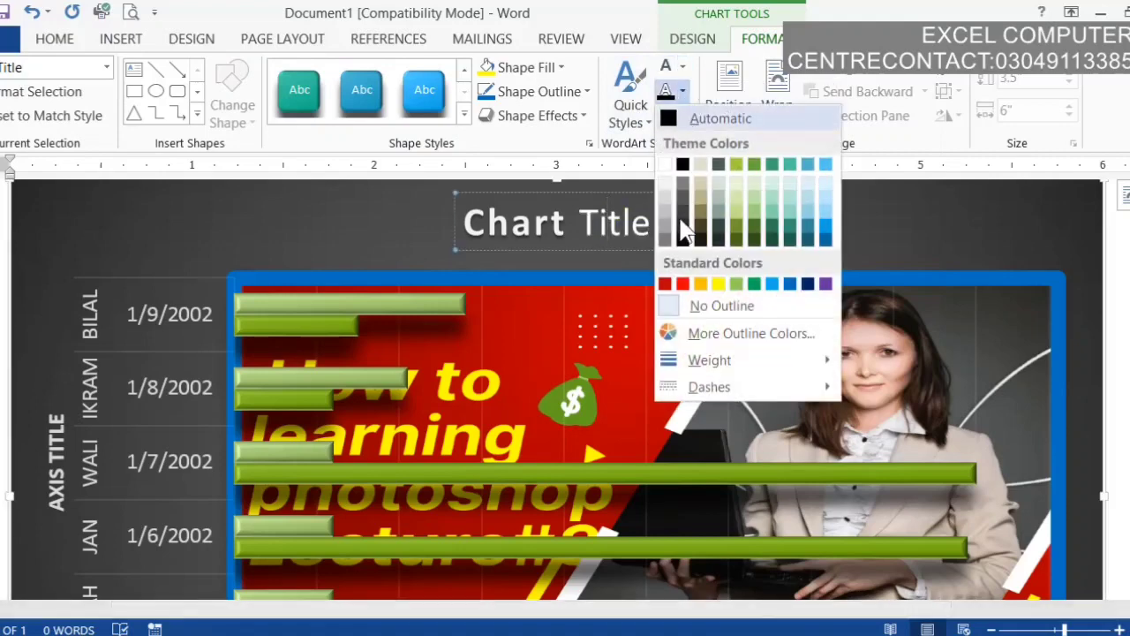
left_click(771, 283)
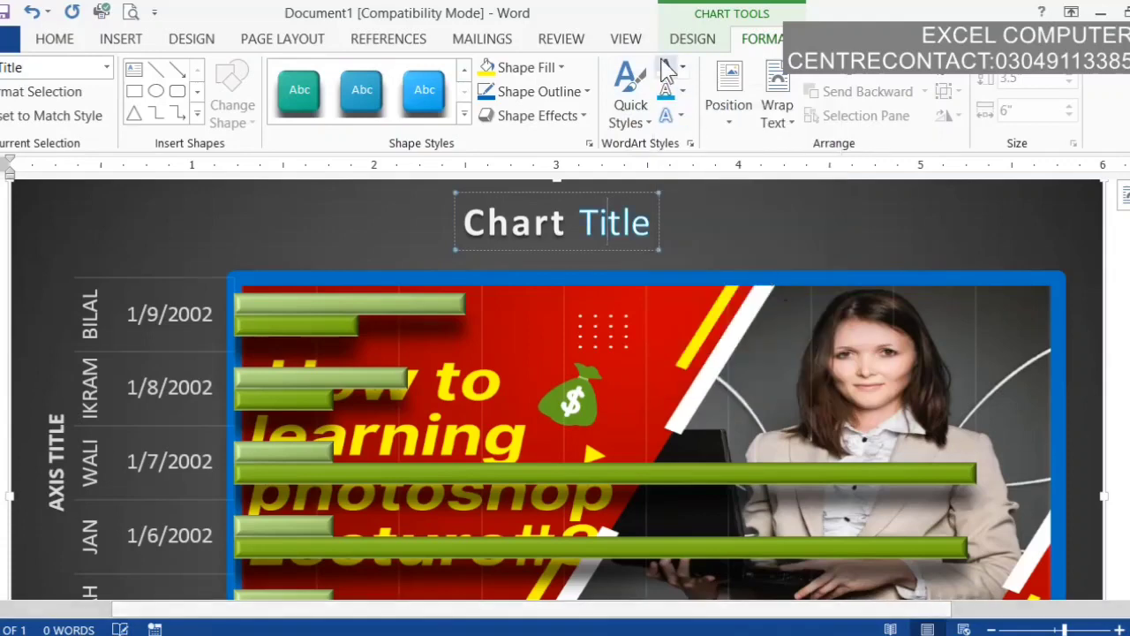
left_click_drag(658, 223, 548, 242)
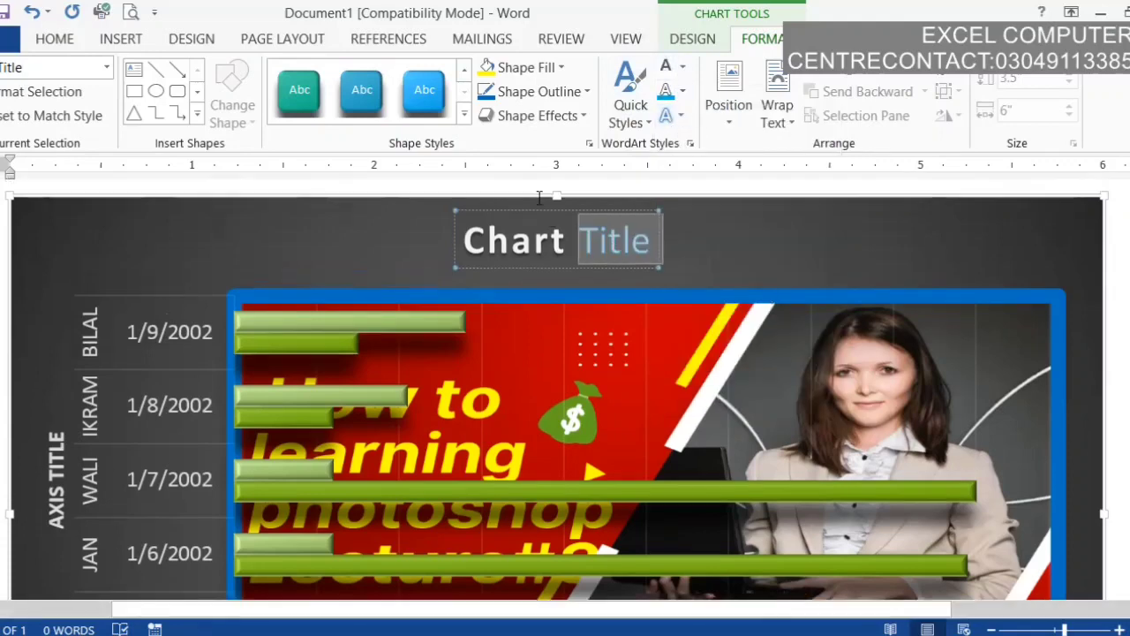
scroll(598, 442, "down", 3)
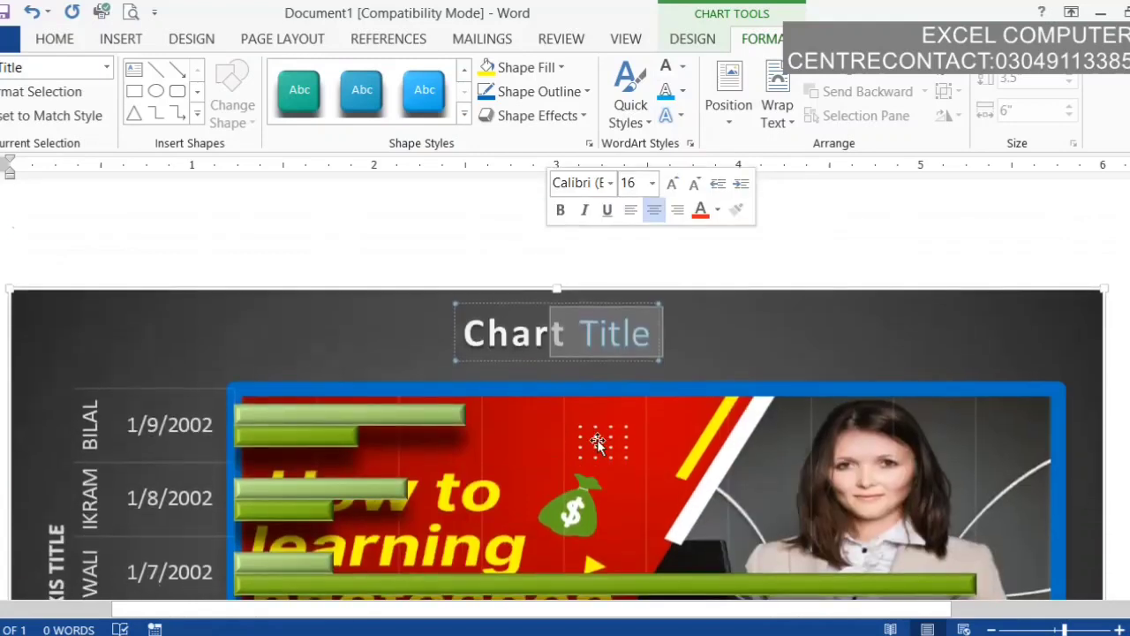
left_click(601, 334)
triple_click(647, 342)
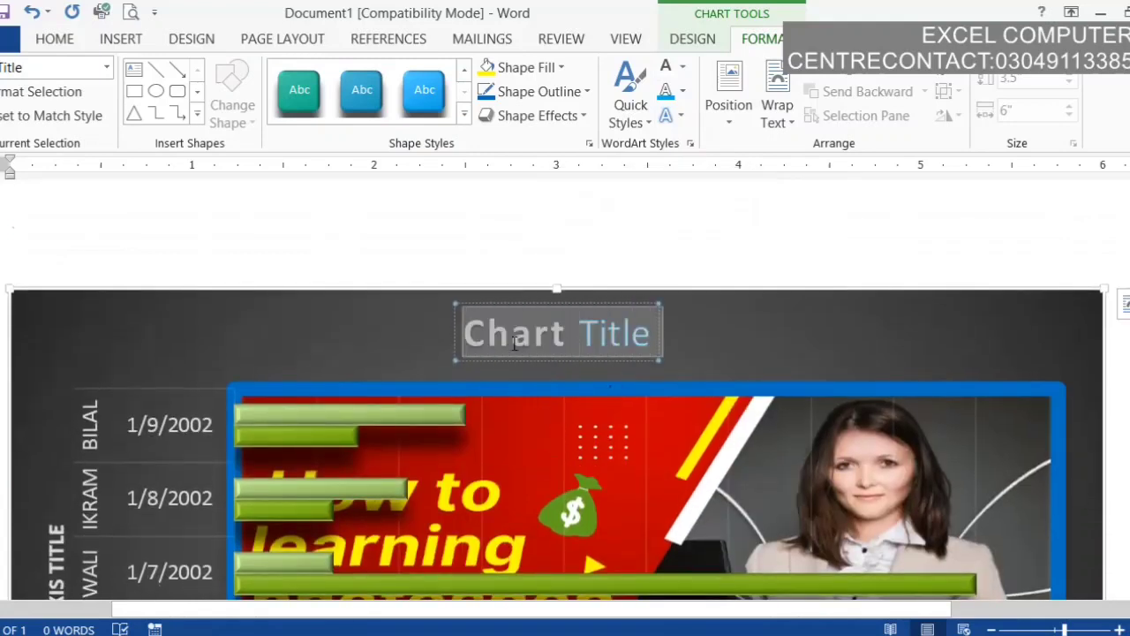
- Apply an outer shadow preset and a glow variation to the 'Chart Title' text
left_click(681, 116)
mouse_move(730, 154)
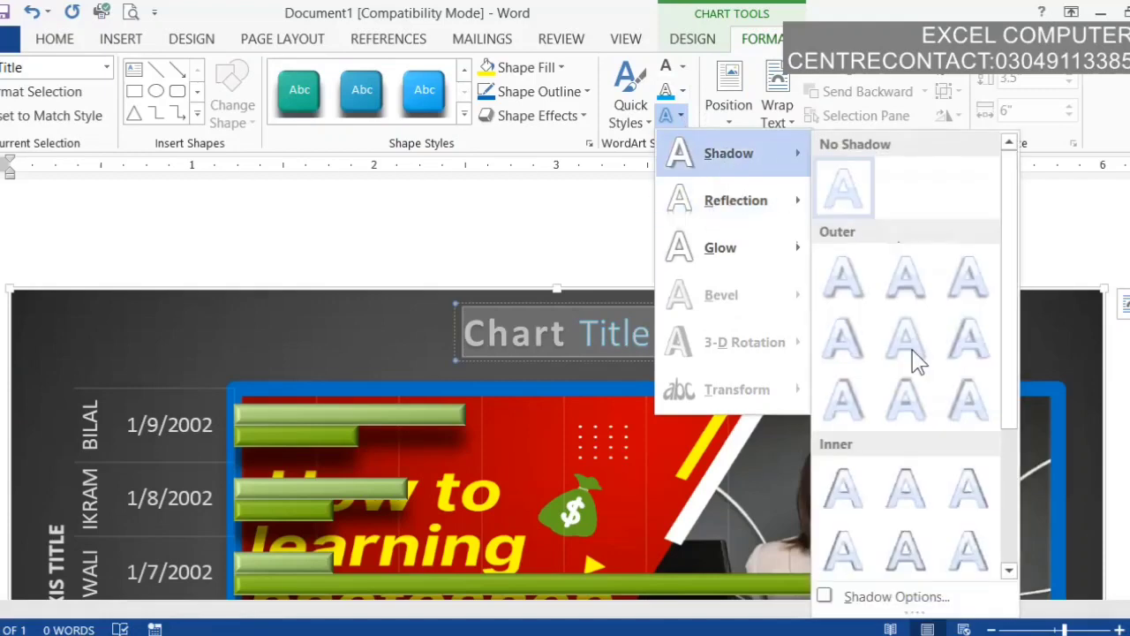
left_click(912, 353)
left_click(677, 116)
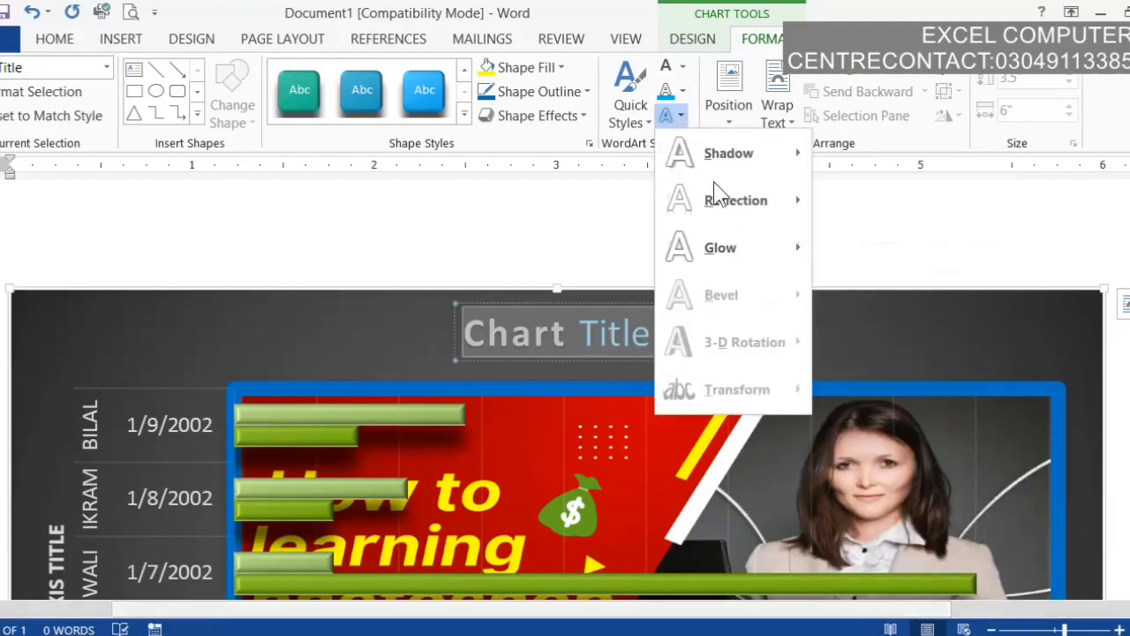
mouse_move(721, 248)
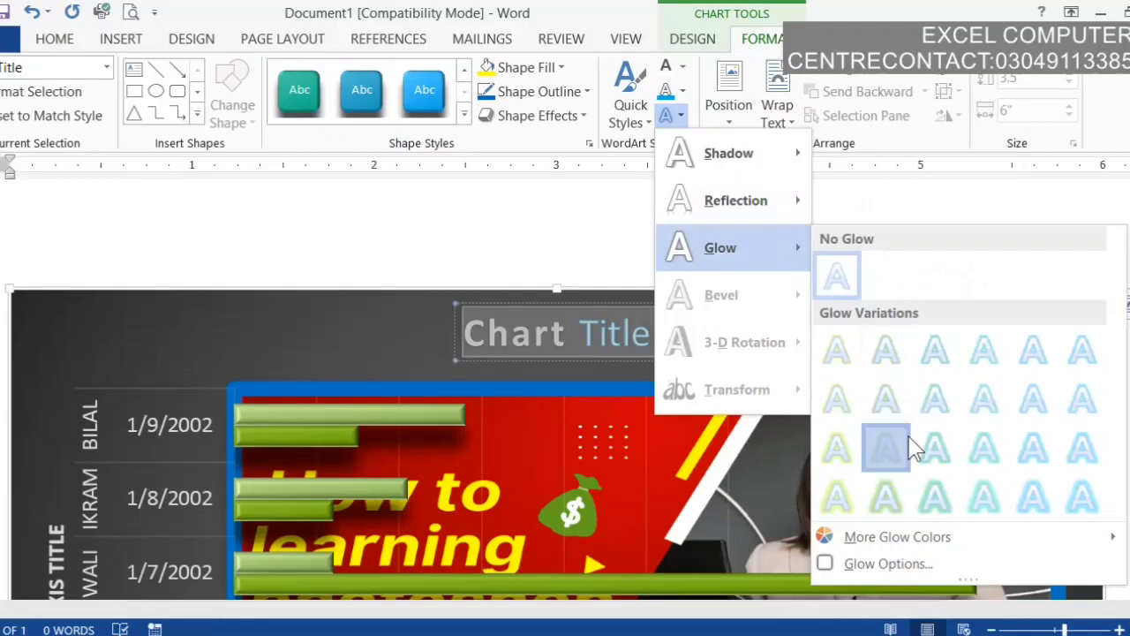
left_click(910, 446)
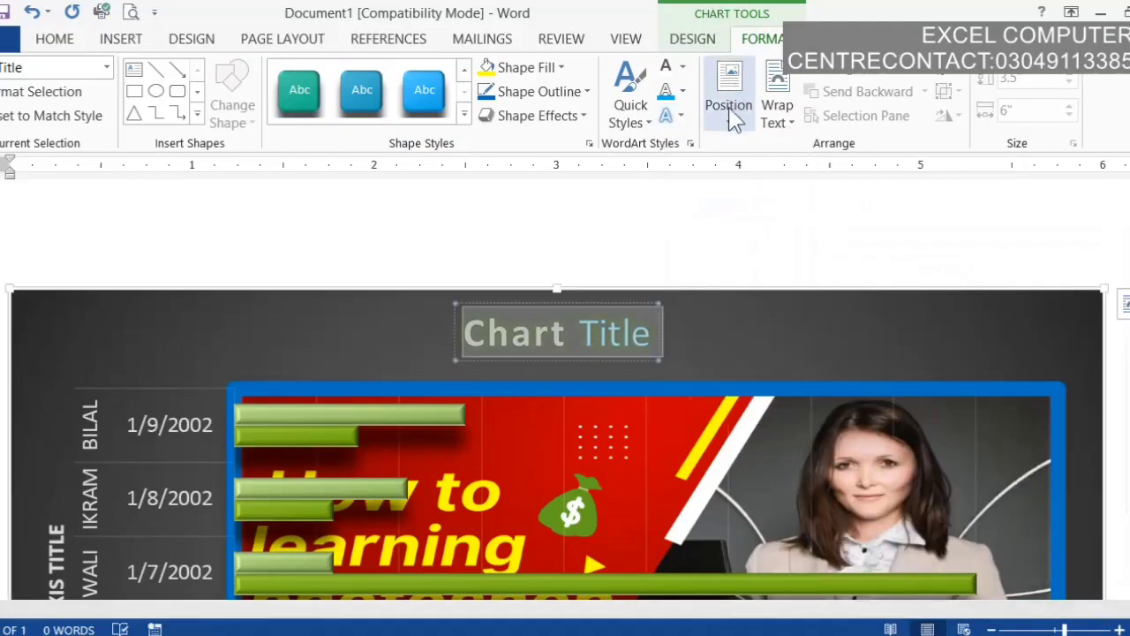